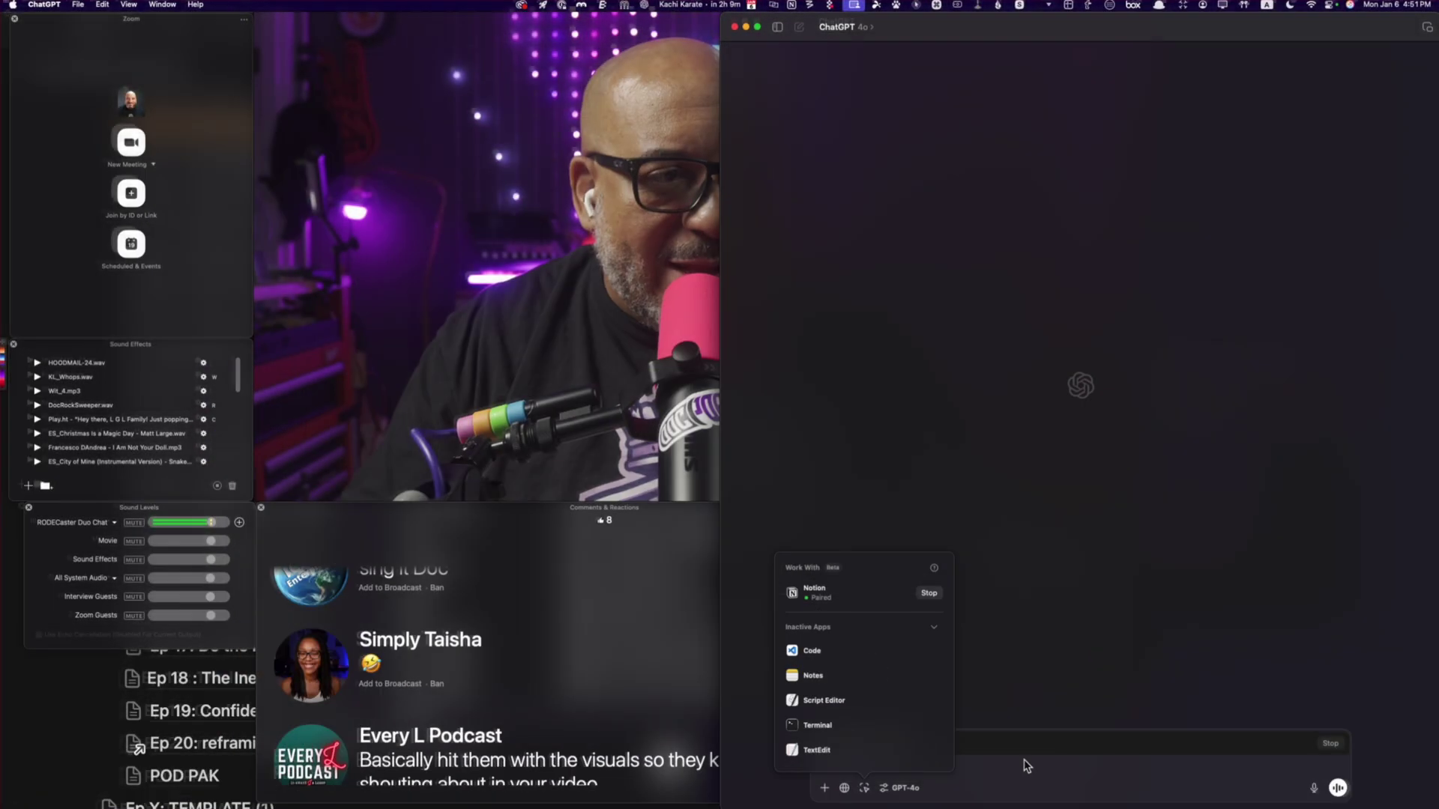
- Dismiss ChatGPT's list of connectable apps and quit Notion
{"action": "left_click", "coordinate": [1017, 782]}
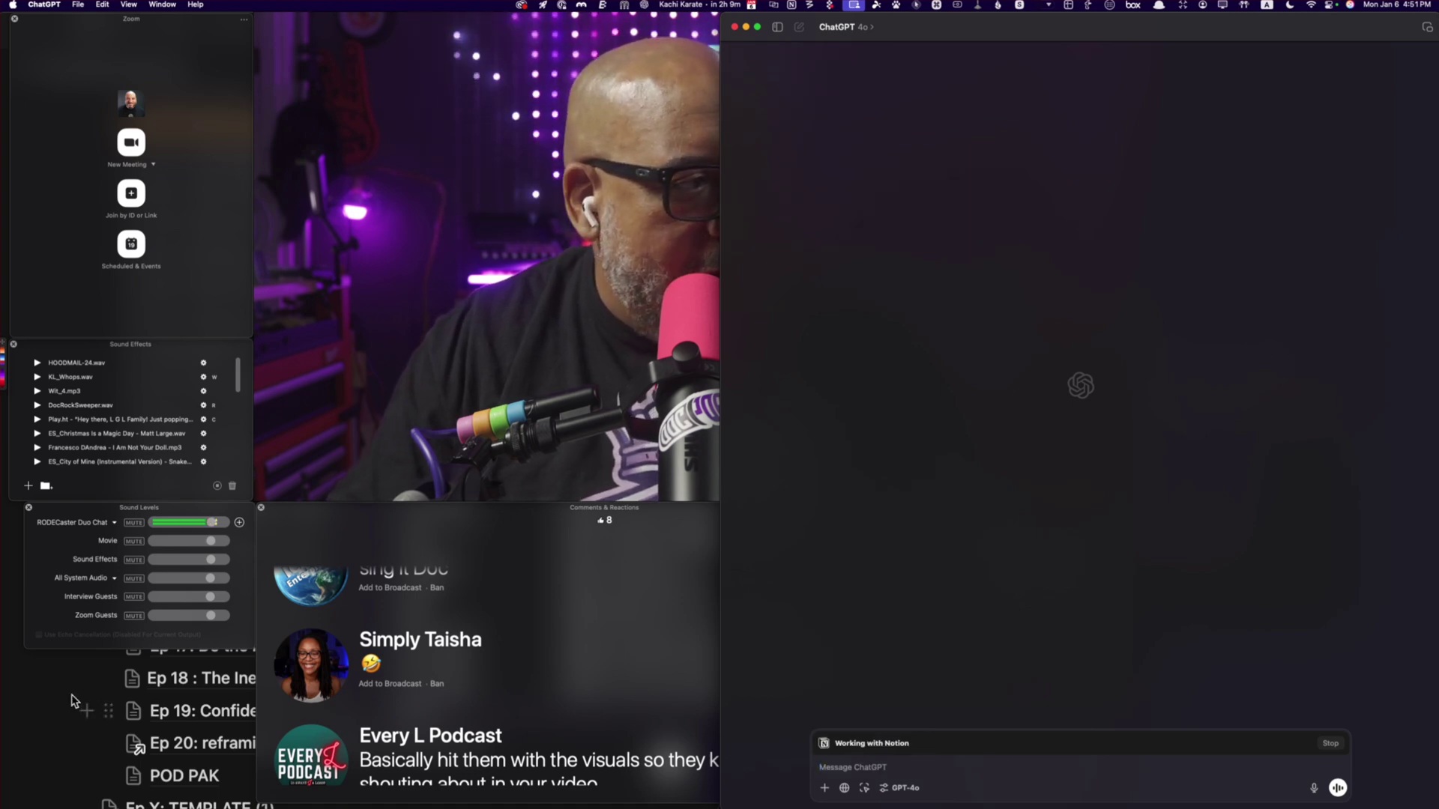
{"action": "left_click", "coordinate": [71, 665]}
{"action": "left_click", "coordinate": [39, 5]}
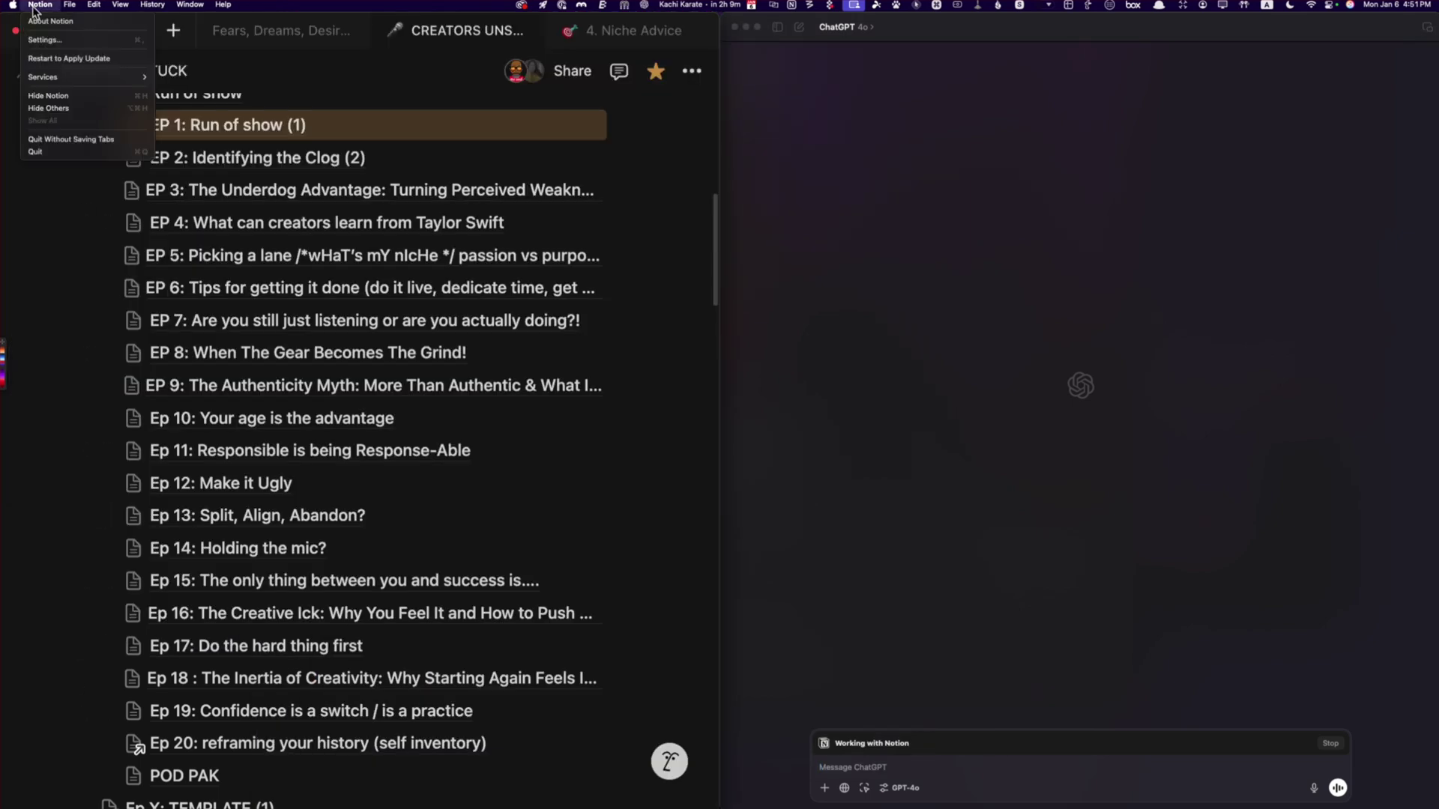
{"action": "left_click", "coordinate": [59, 153]}
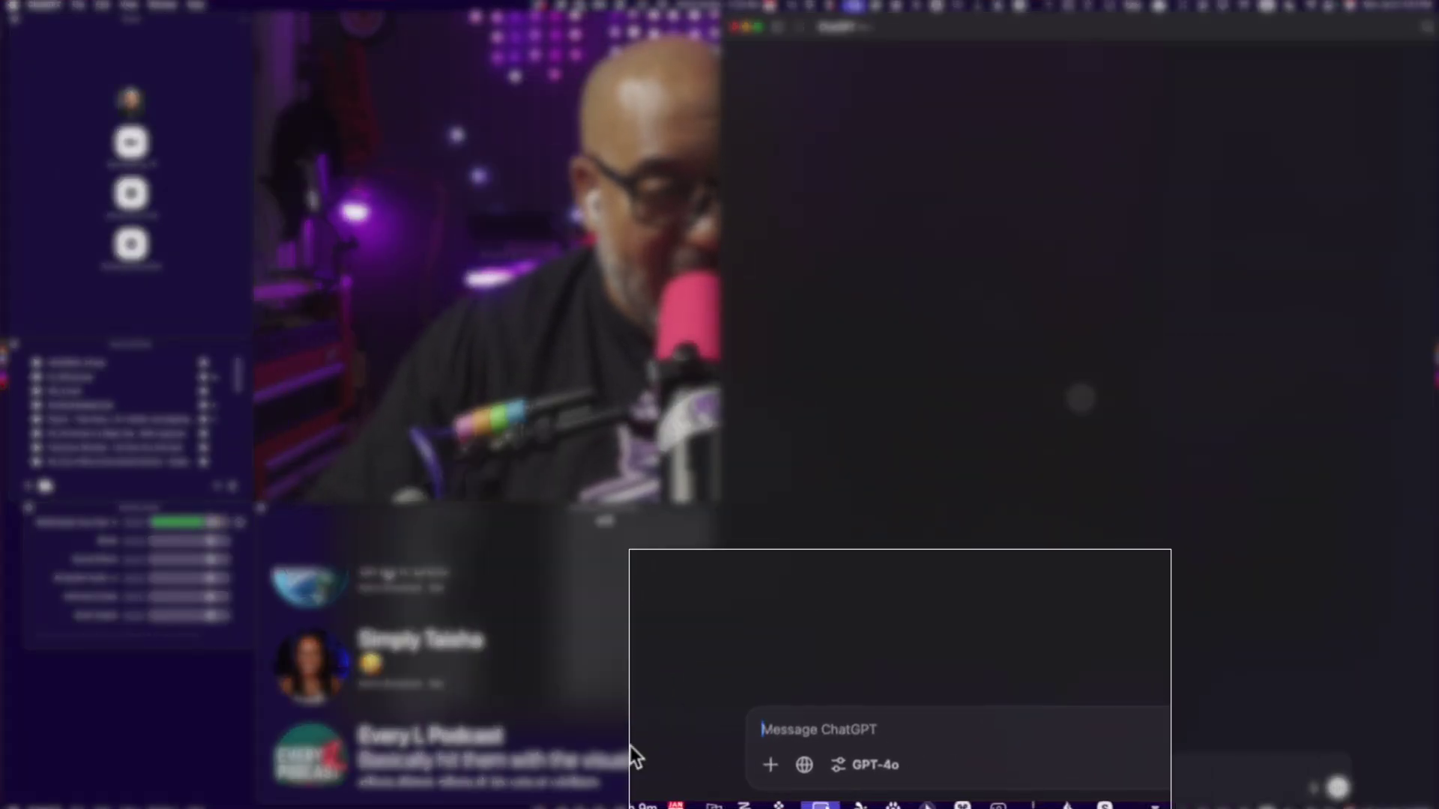
- Relaunch Notion and pair it with ChatGPT through Work With
{"action": "key", "text": "super+space"}
{"action": "type", "text": "not"}
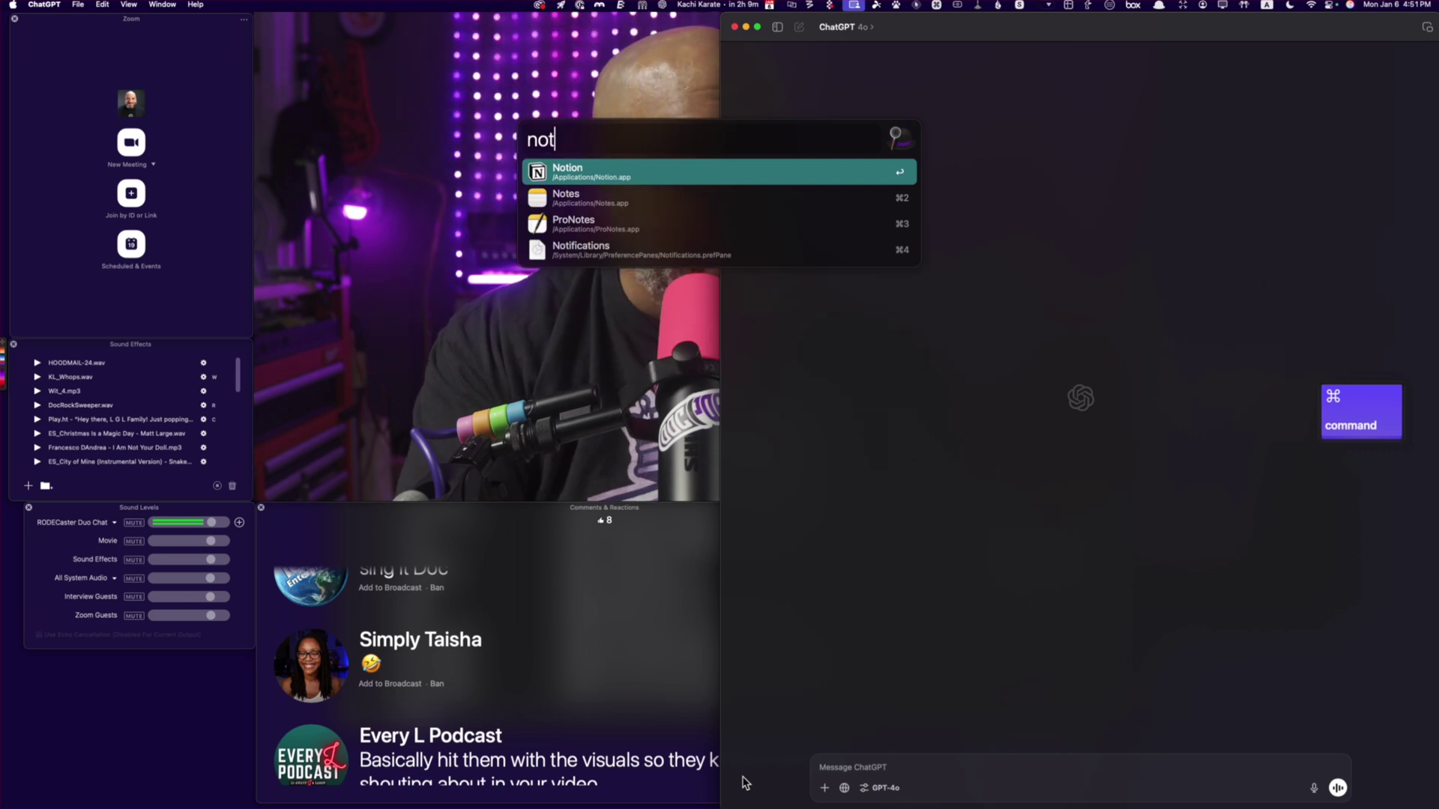
{"action": "key", "text": "Return"}
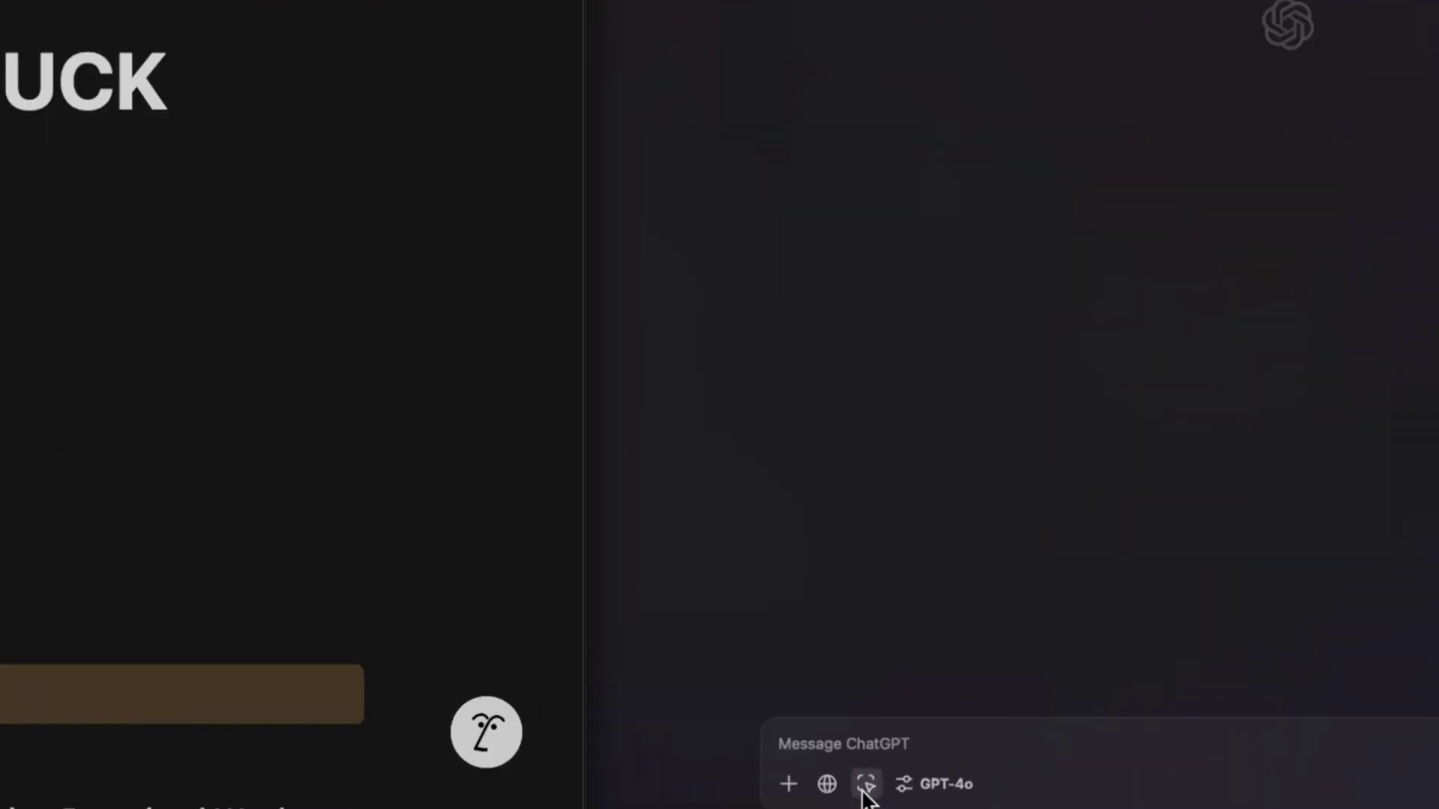
{"action": "left_click", "coordinate": [865, 787]}
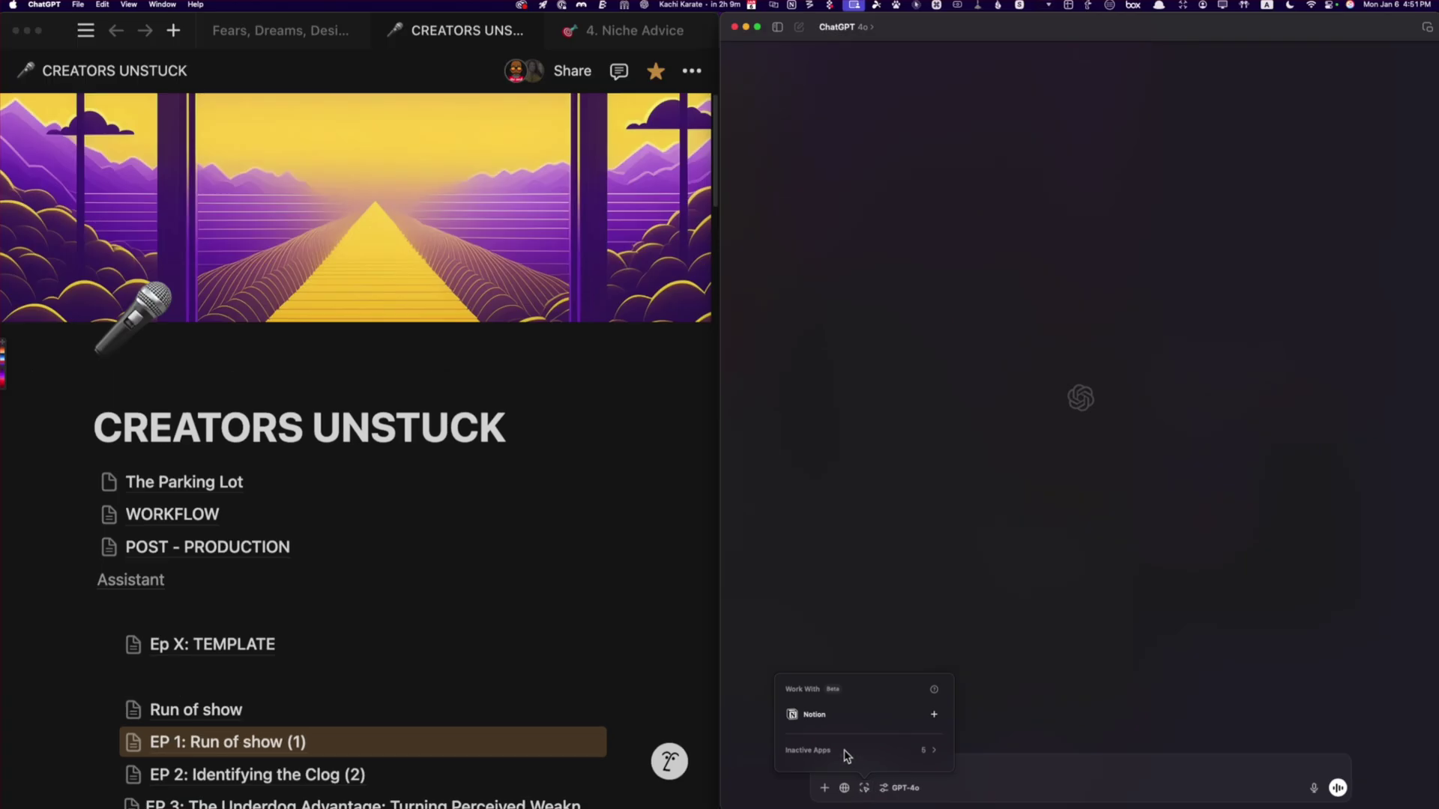
{"action": "left_click", "coordinate": [934, 715]}
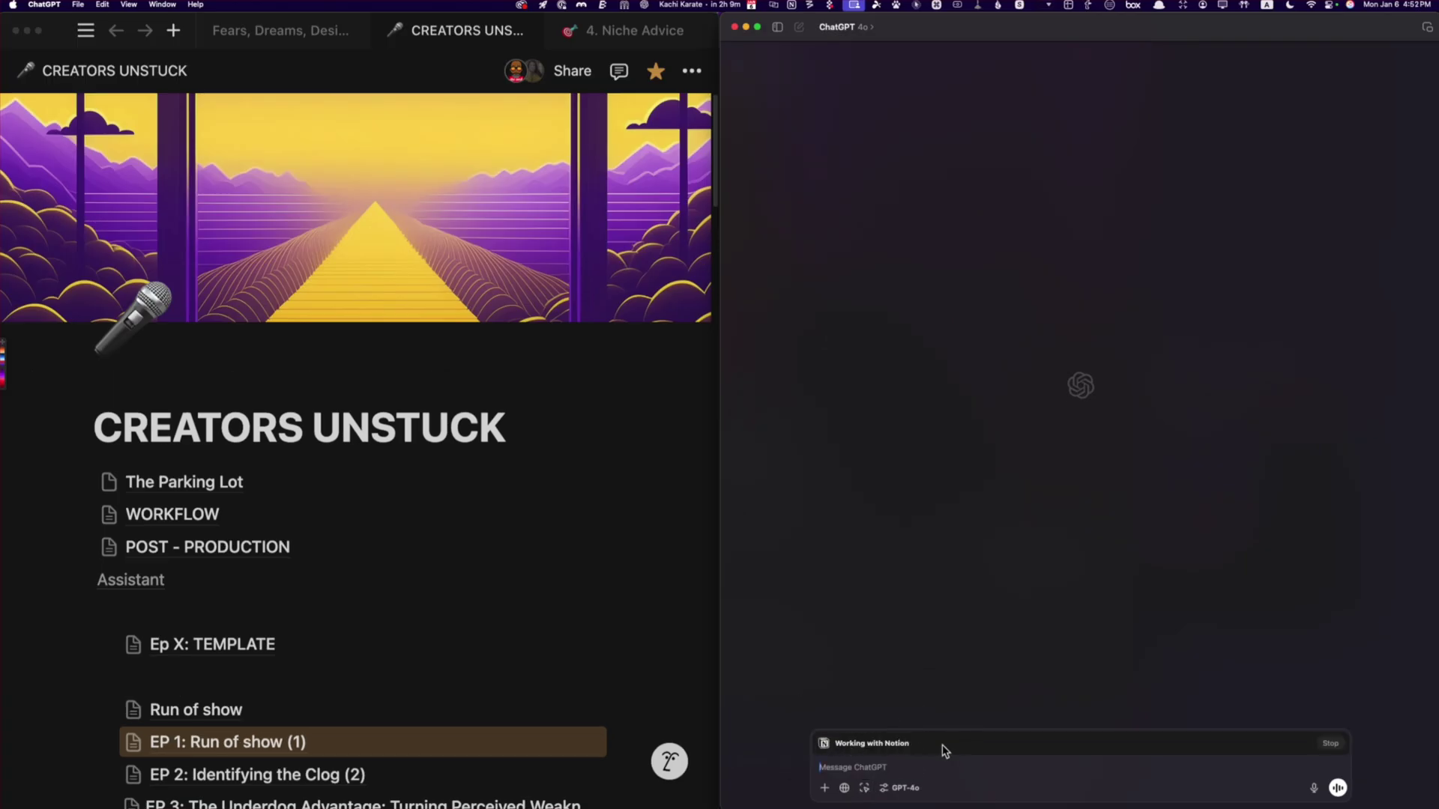
- With the Notion episode list in view, draft the ChatGPT prompt "Based off teh first 20 episodes give the nest ten episode ideas"
{"action": "scroll", "coordinate": [453, 550], "scroll_direction": "down", "scroll_amount": 10}
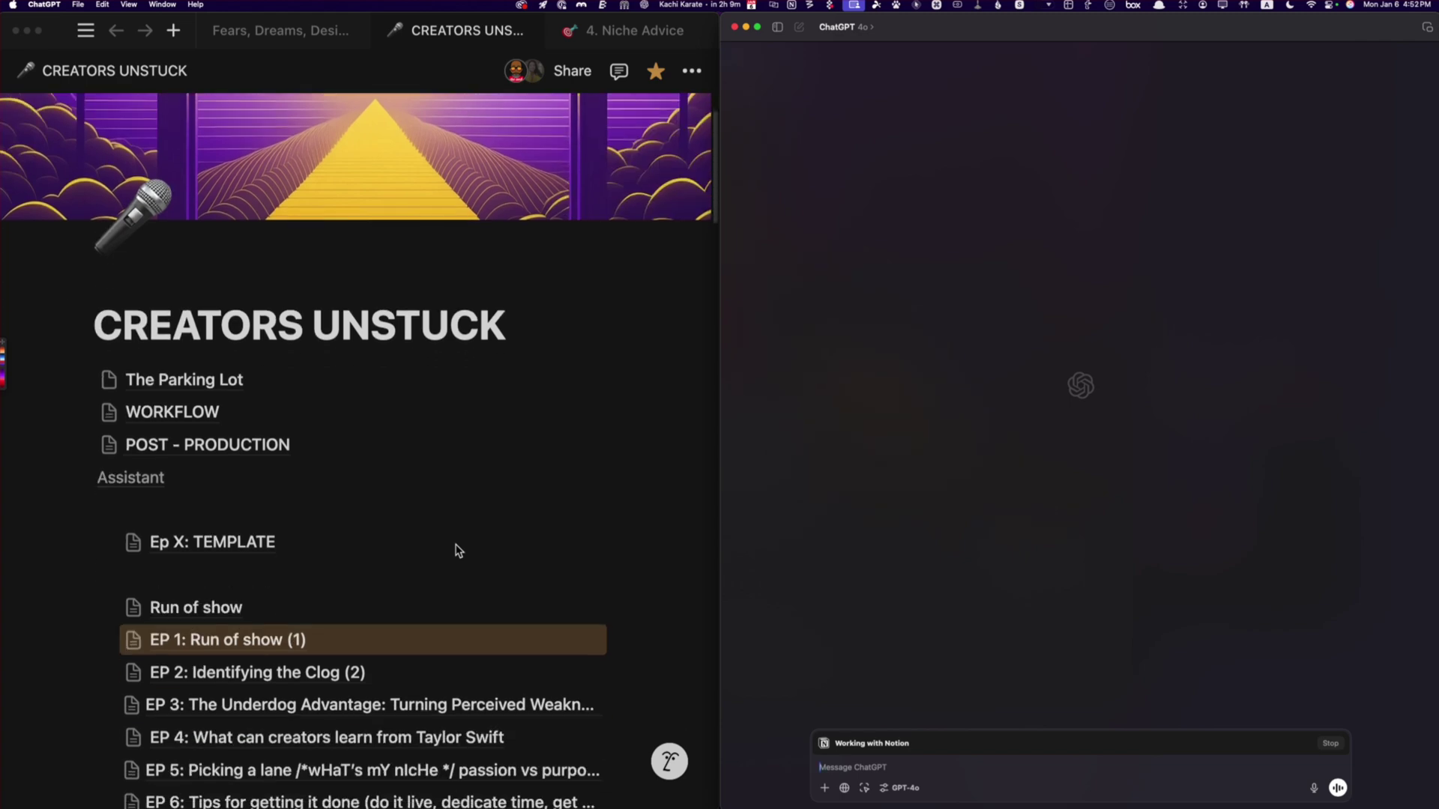
{"action": "scroll", "coordinate": [455, 549], "scroll_direction": "down", "scroll_amount": 5}
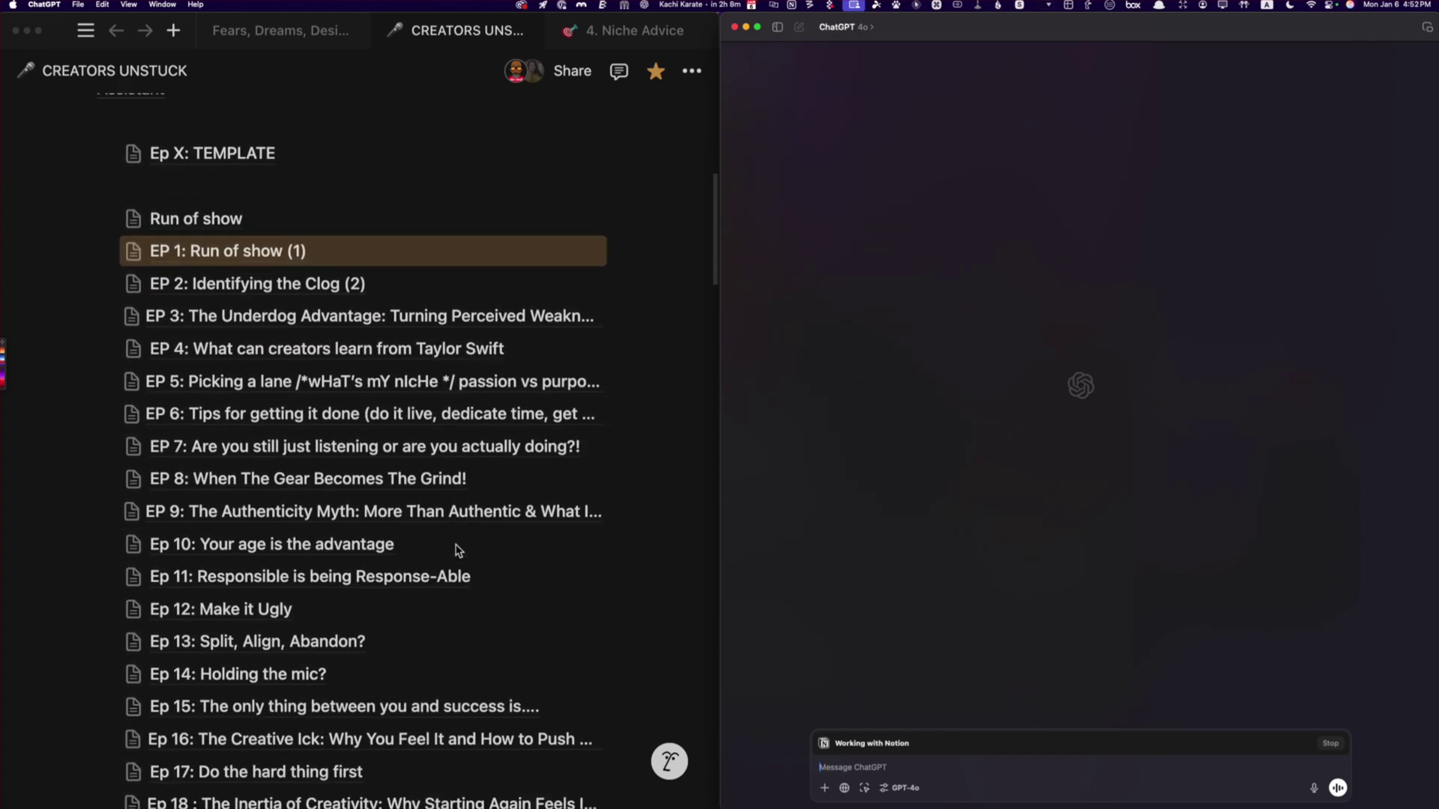
{"action": "scroll", "coordinate": [455, 550], "scroll_direction": "down", "scroll_amount": 2}
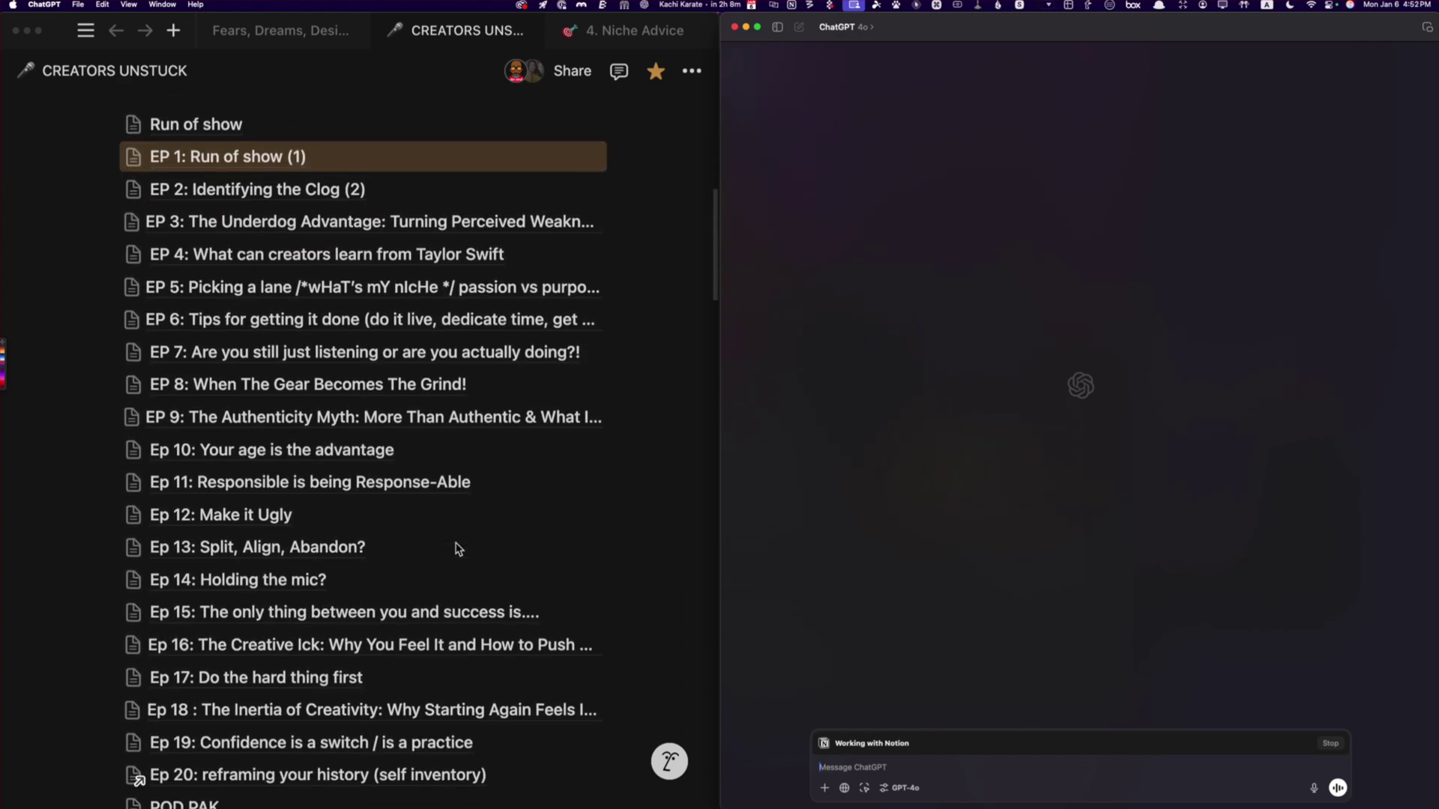
{"action": "scroll", "coordinate": [459, 550], "scroll_direction": "down", "scroll_amount": 1}
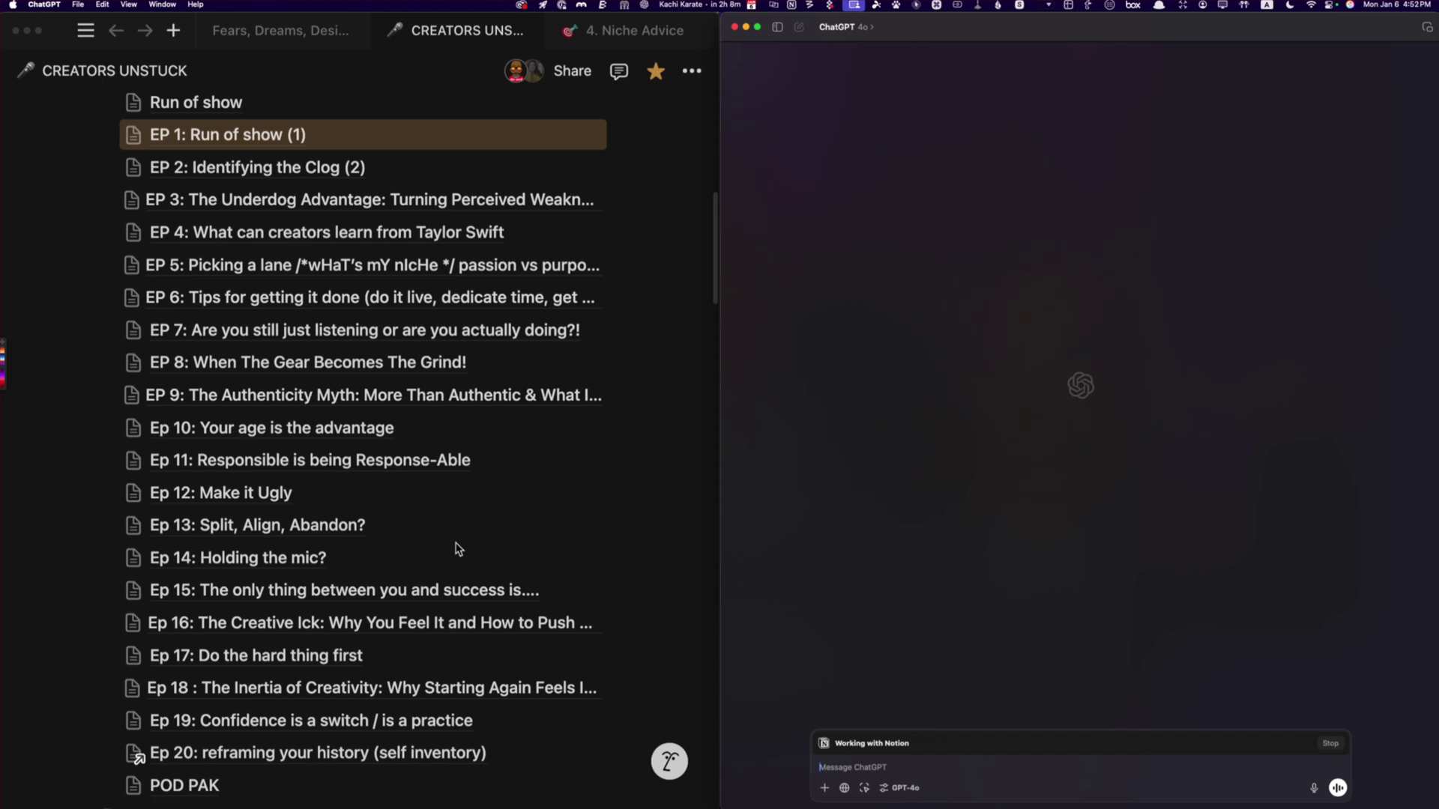
{"action": "scroll", "coordinate": [459, 549], "scroll_direction": "up", "scroll_amount": 1}
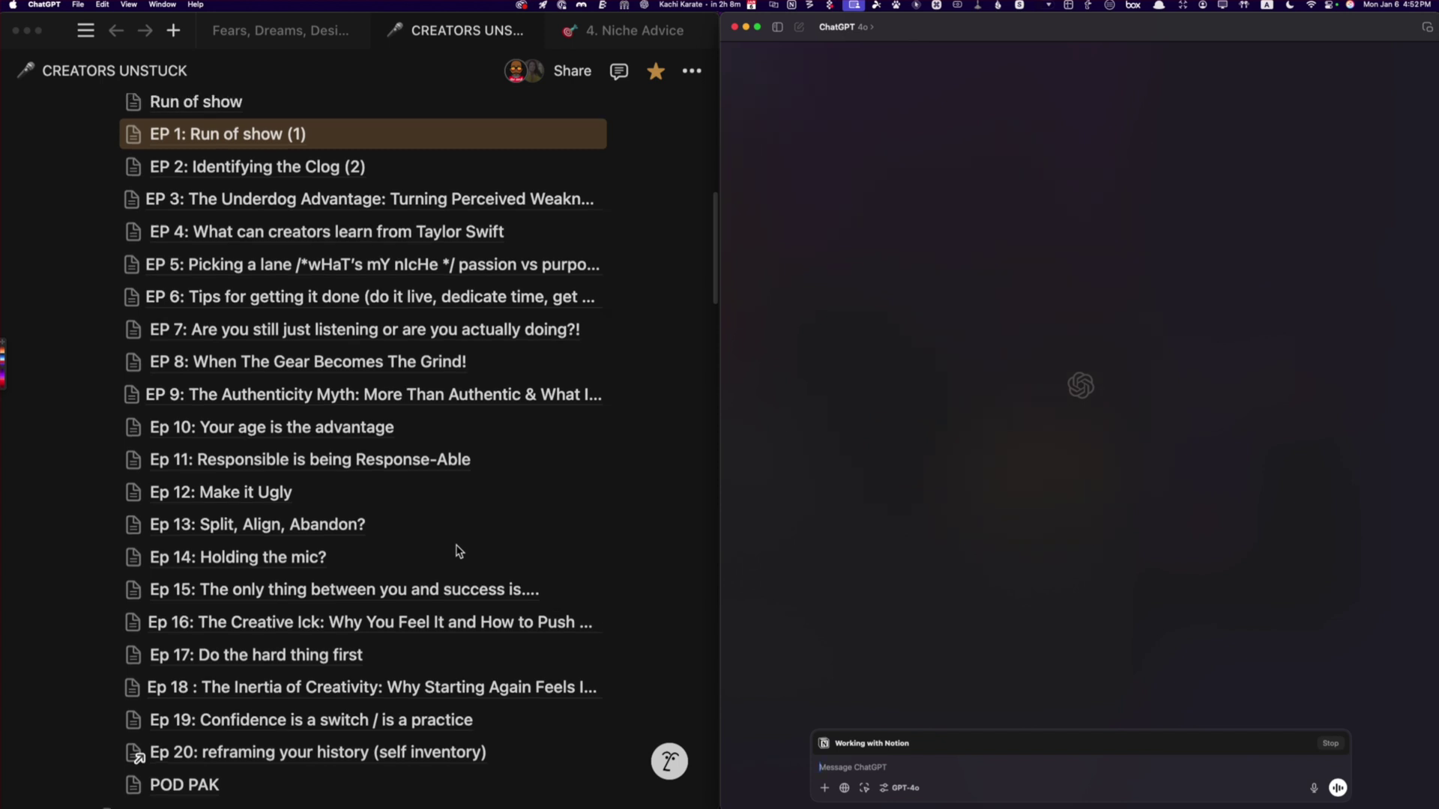
{"action": "type", "text": "BA"}
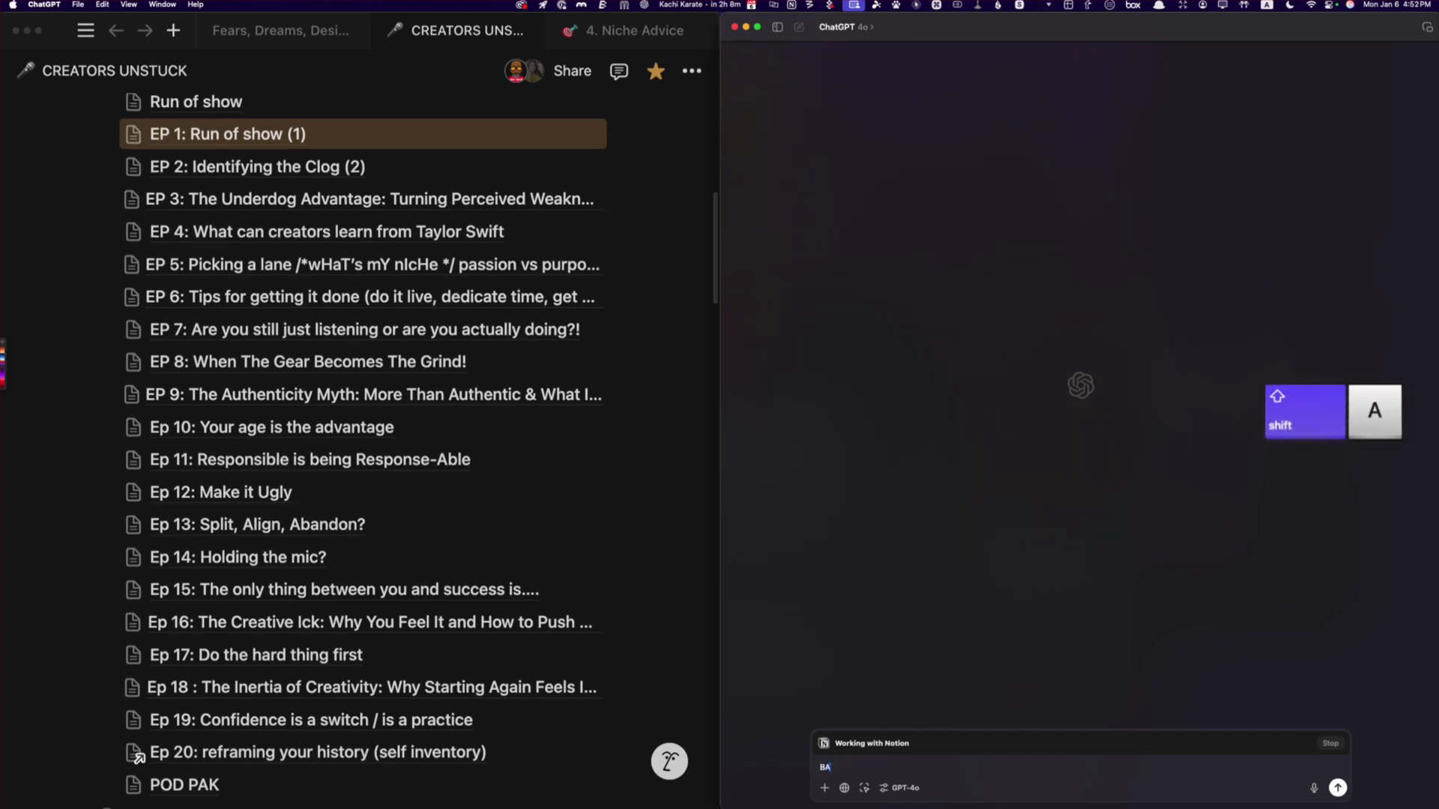
{"action": "type", "text": "sed off teh first 20 ep"}
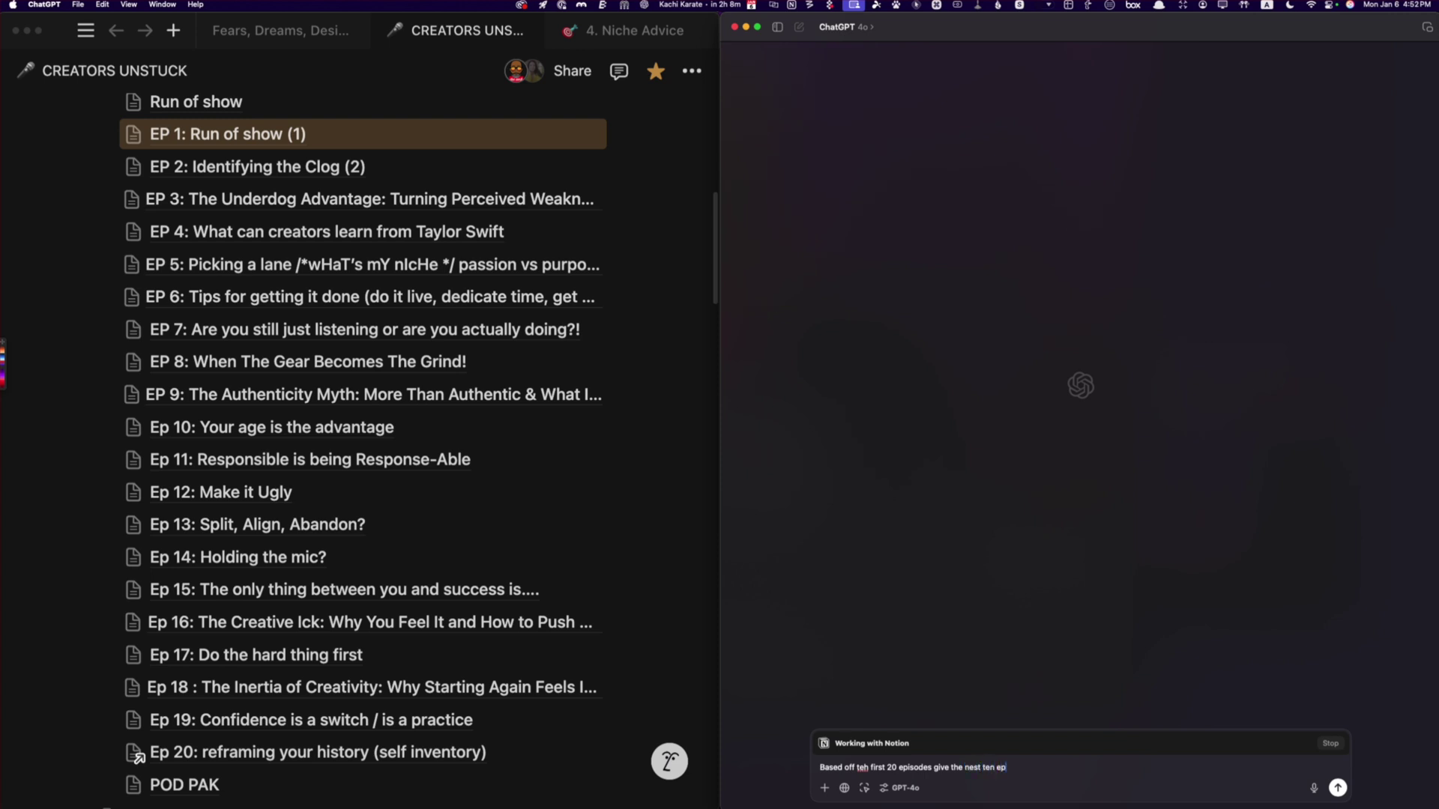
{"action": "type", "text": "isode ideas"}
- Correct the misspelled "teh" to "the" in the prompt and send it to ChatGPT
{"action": "right_click", "coordinate": [860, 767]}
{"action": "left_click", "coordinate": [893, 382]}
{"action": "left_click", "coordinate": [1141, 769]}
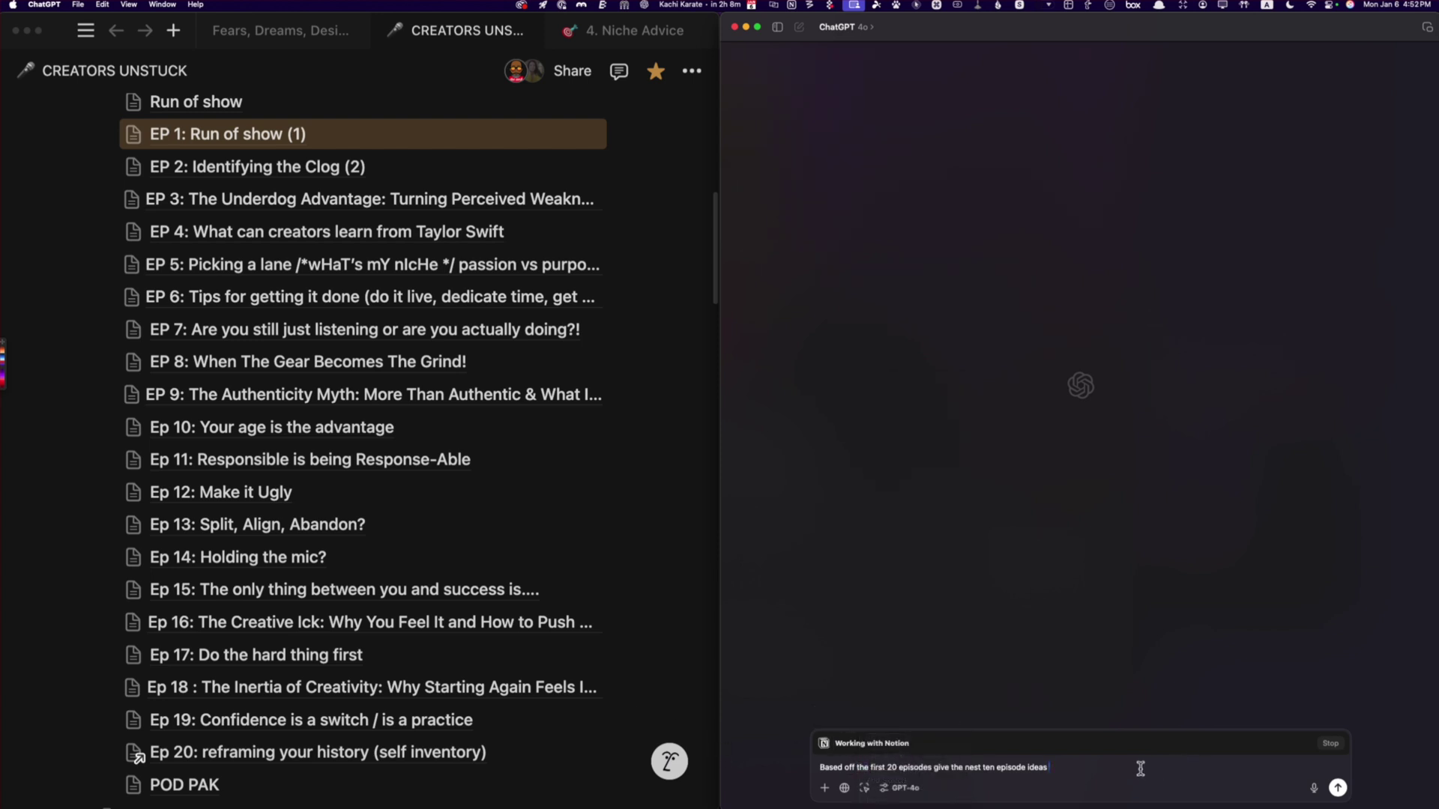
{"action": "left_click", "coordinate": [1339, 788]}
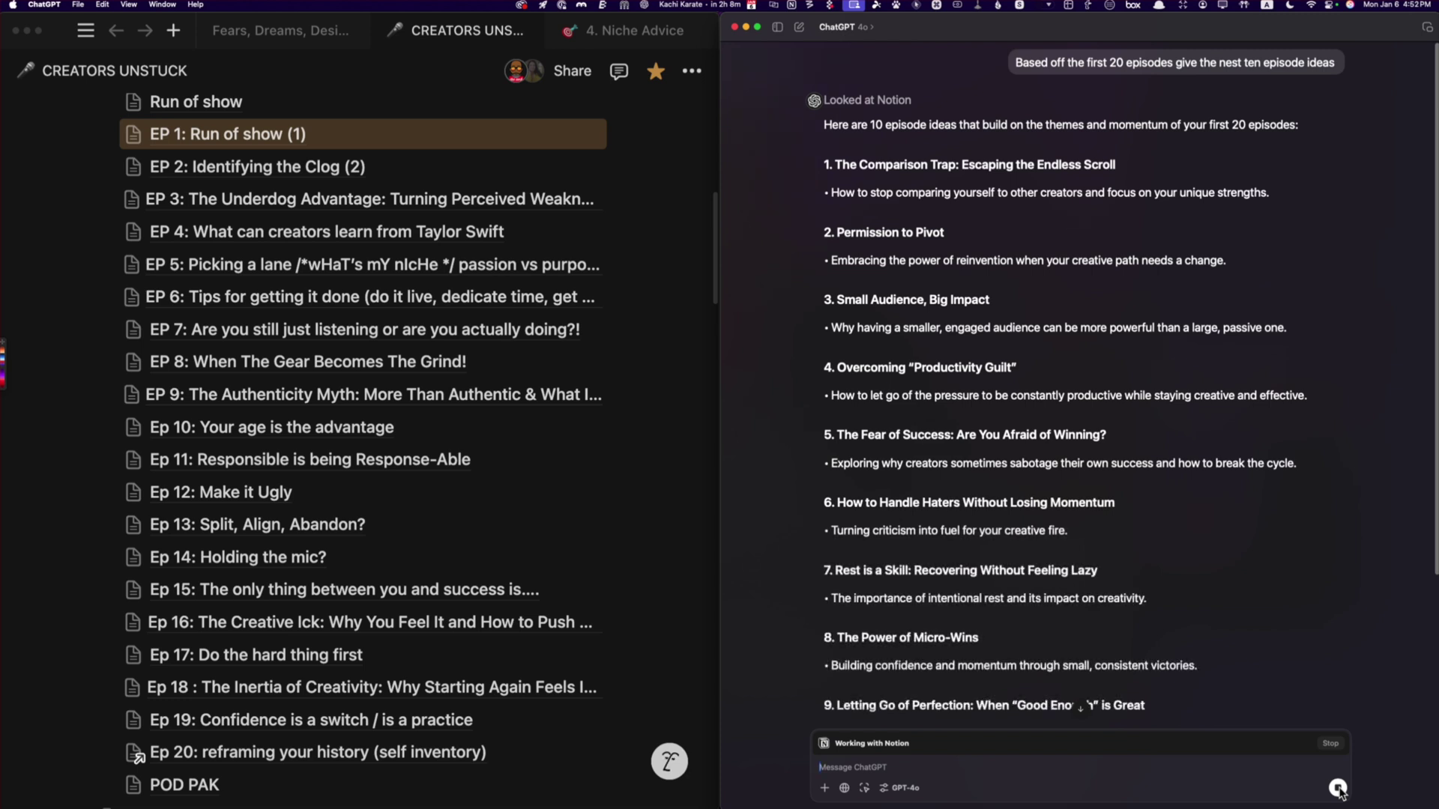
{"action": "left_click", "coordinate": [1338, 788]}
- Read through ChatGPT's suggested episode ideas and examine the CREATORS UNSTUCK page in Notion down to its Topic Ideas section
{"action": "scroll", "coordinate": [1201, 617], "scroll_direction": "down", "scroll_amount": 3}
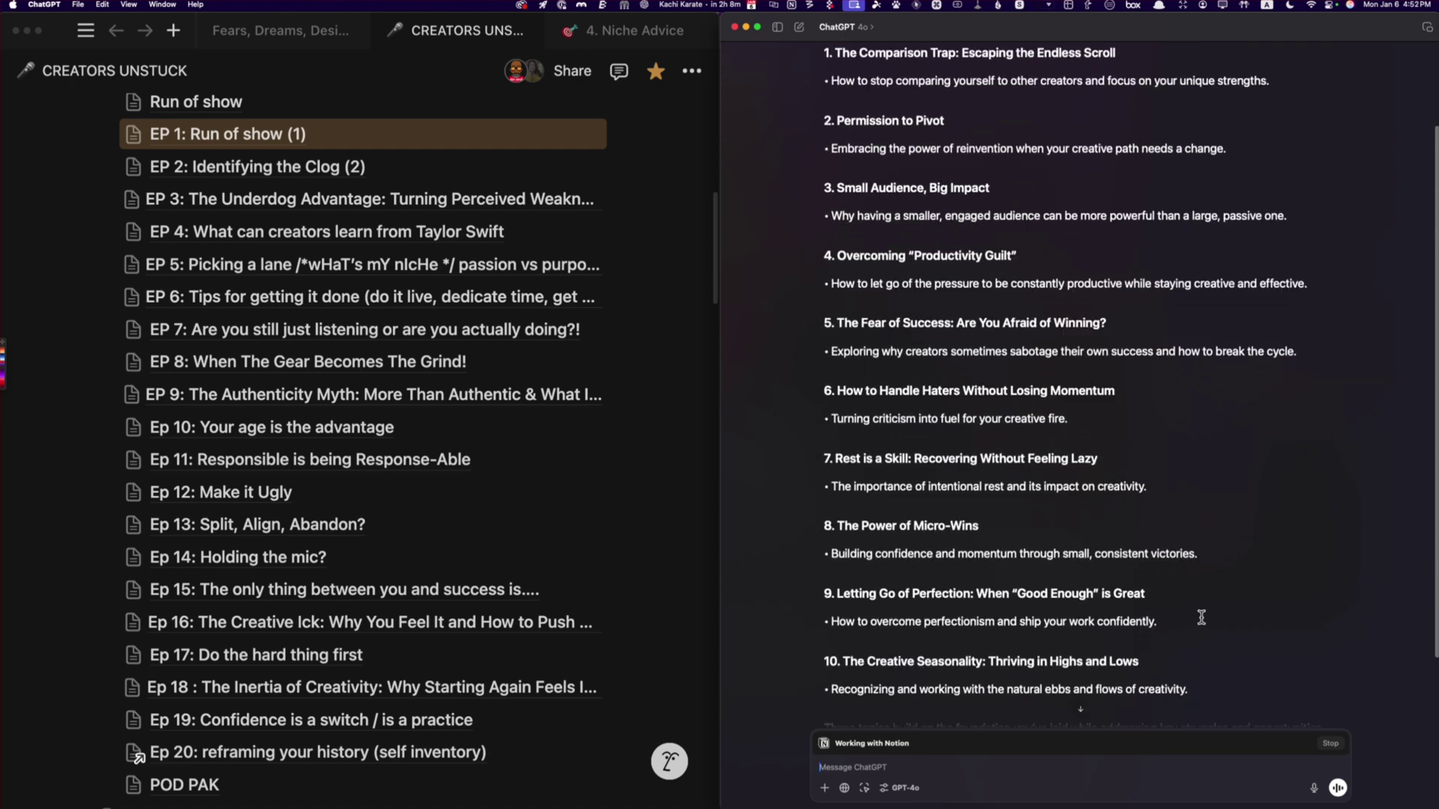
{"action": "scroll", "coordinate": [1201, 617], "scroll_direction": "down", "scroll_amount": 2}
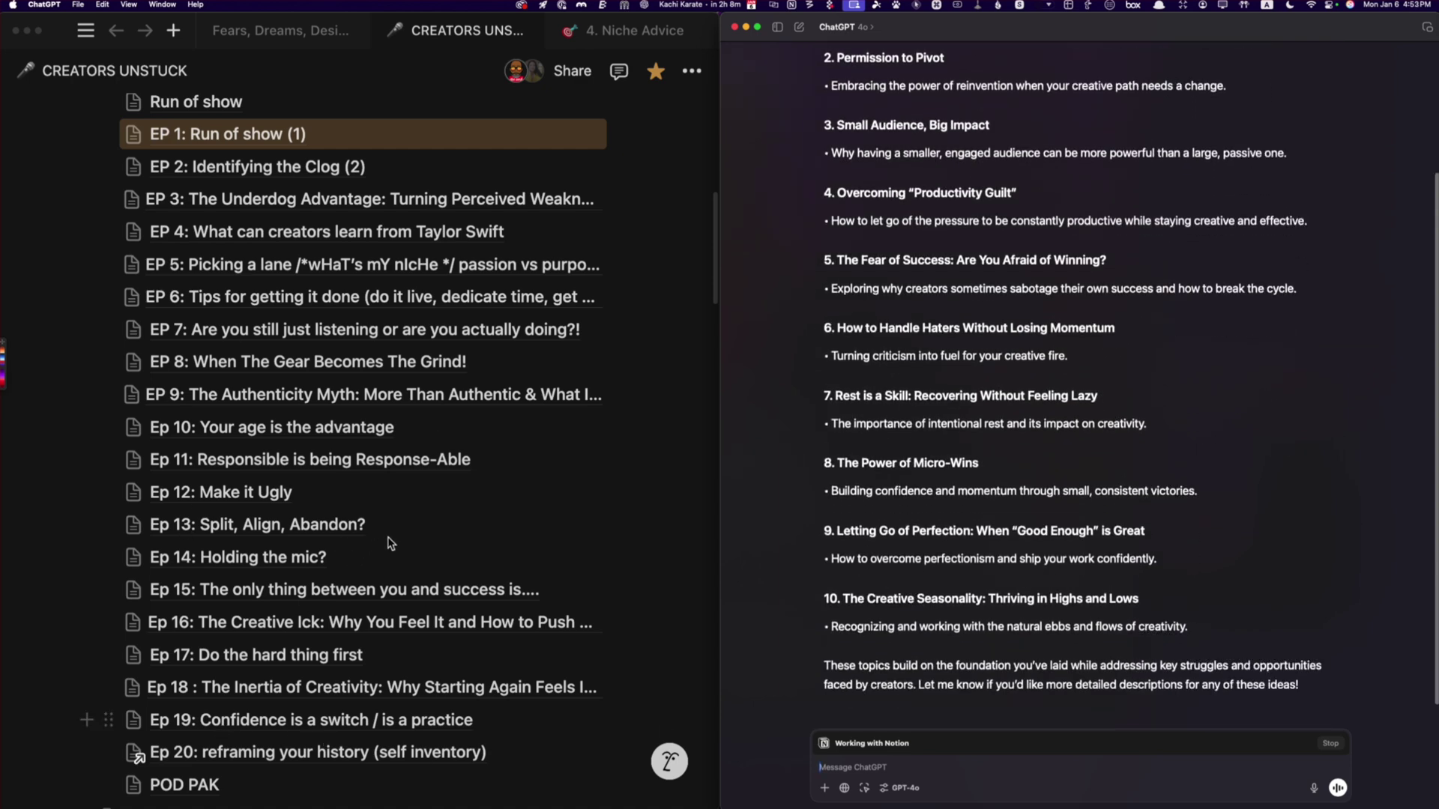
{"action": "scroll", "coordinate": [391, 542], "scroll_direction": "down", "scroll_amount": 10}
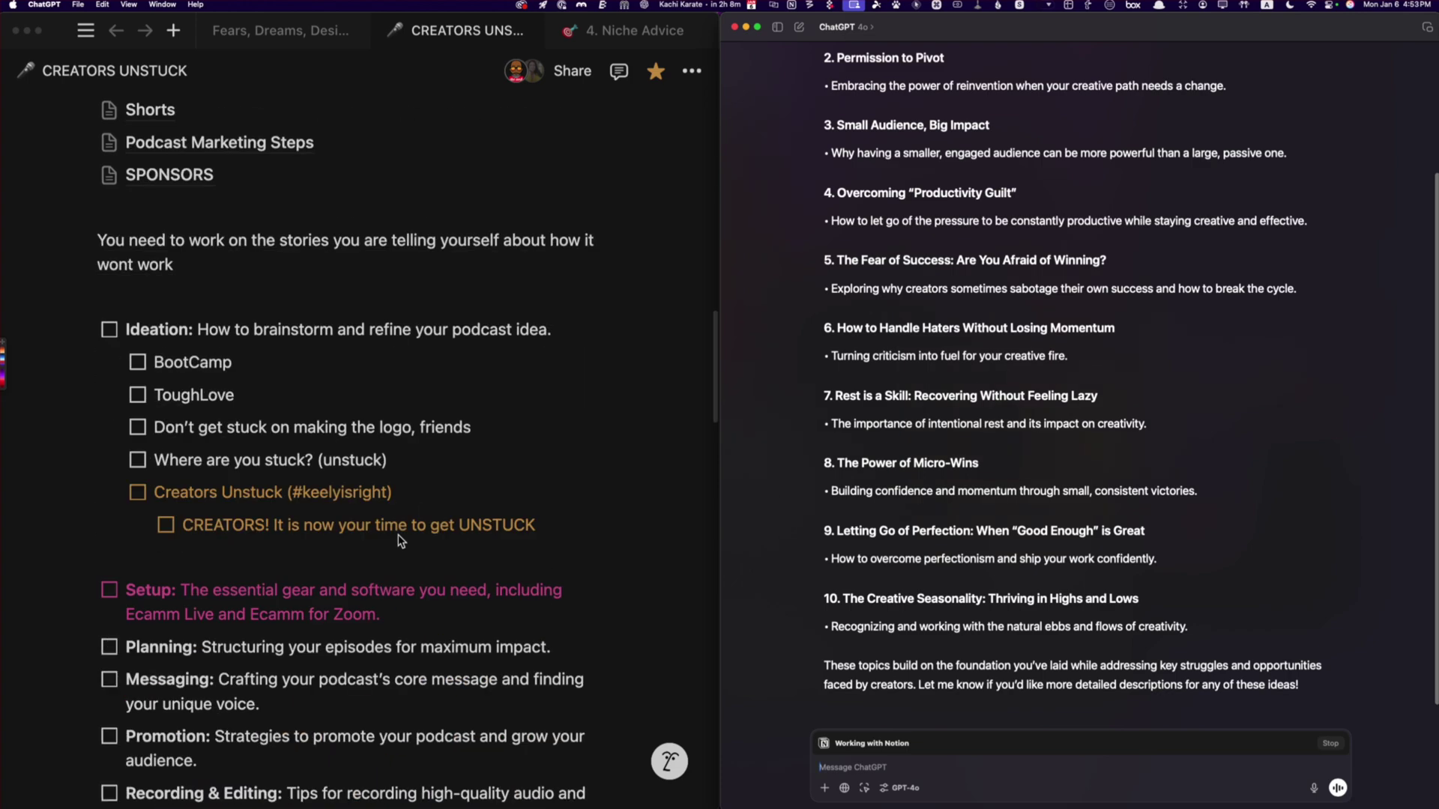
{"action": "scroll", "coordinate": [399, 541], "scroll_direction": "down", "scroll_amount": 3}
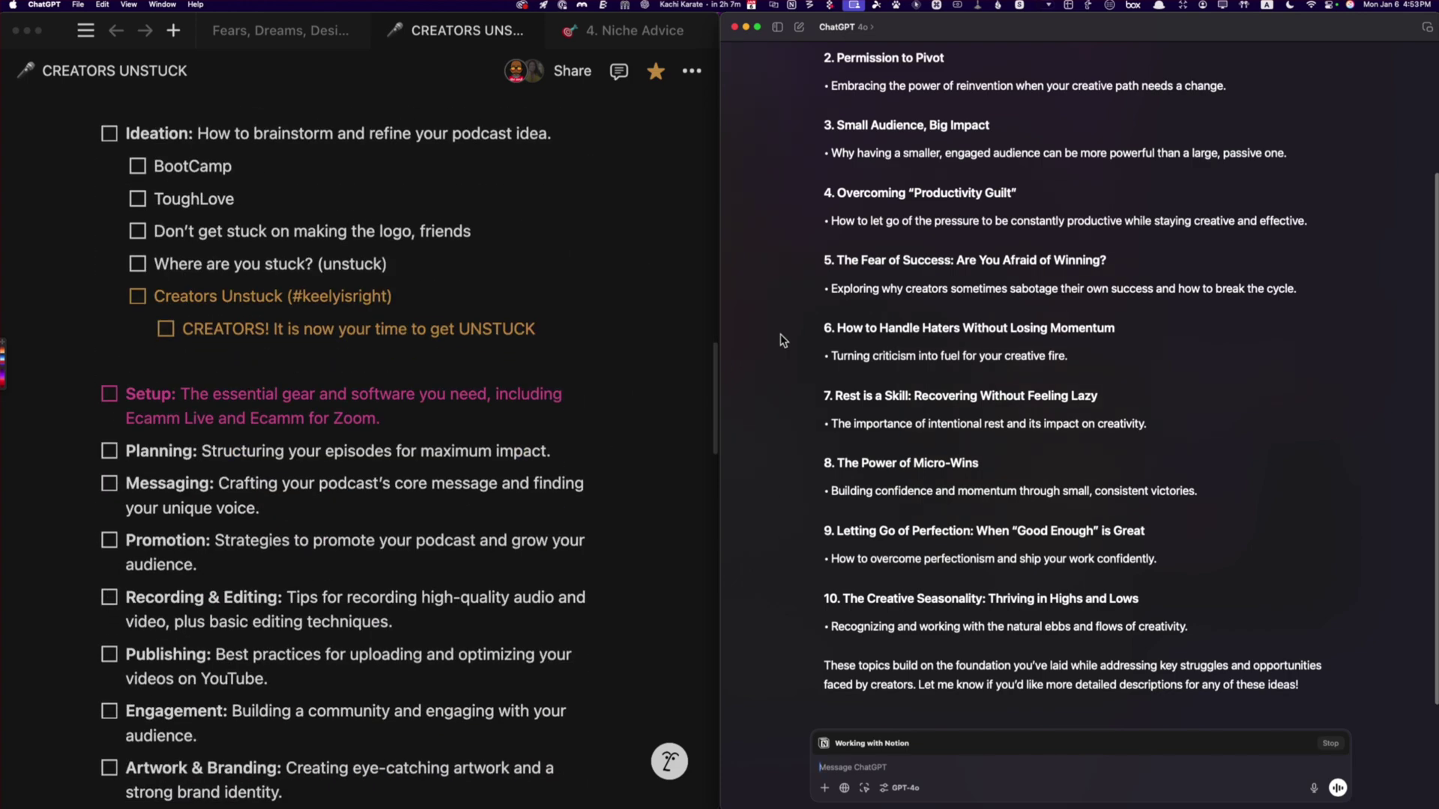
{"action": "scroll", "coordinate": [463, 390], "scroll_direction": "up", "scroll_amount": 4}
{"action": "scroll", "coordinate": [463, 390], "scroll_direction": "up", "scroll_amount": 9}
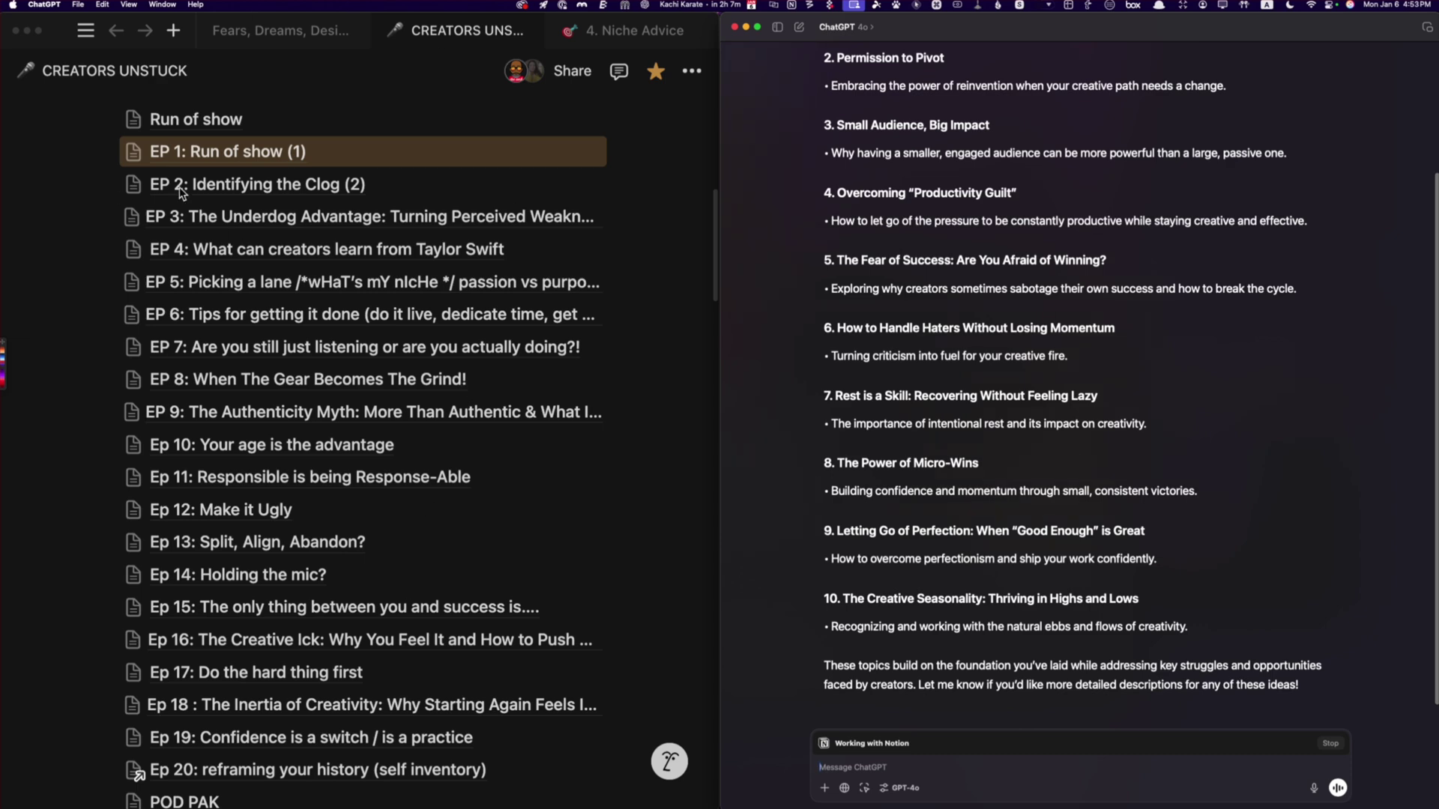
{"action": "scroll", "coordinate": [250, 579], "scroll_direction": "down", "scroll_amount": 4}
{"action": "scroll", "coordinate": [250, 579], "scroll_direction": "down", "scroll_amount": 10}
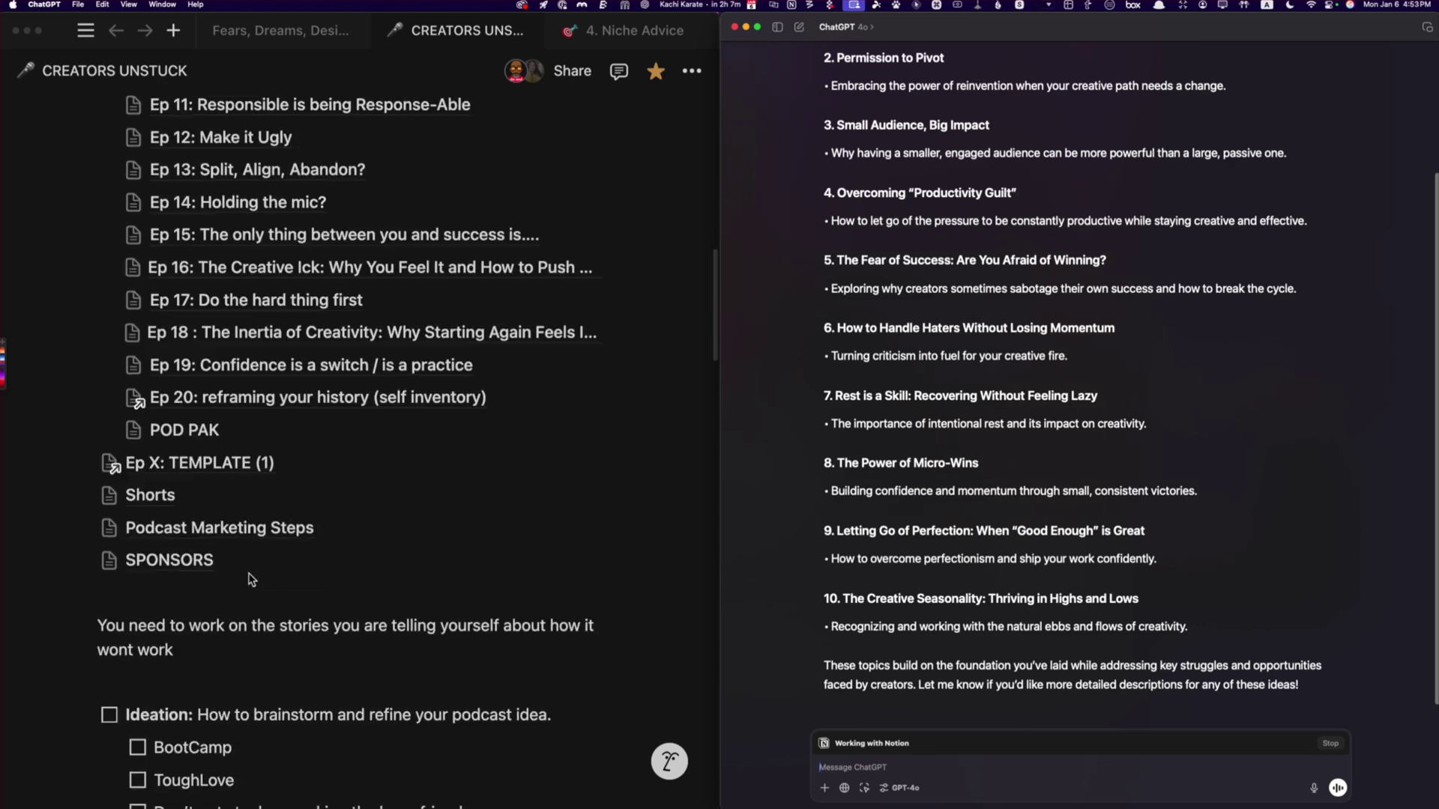
{"action": "scroll", "coordinate": [250, 579], "scroll_direction": "down", "scroll_amount": 5}
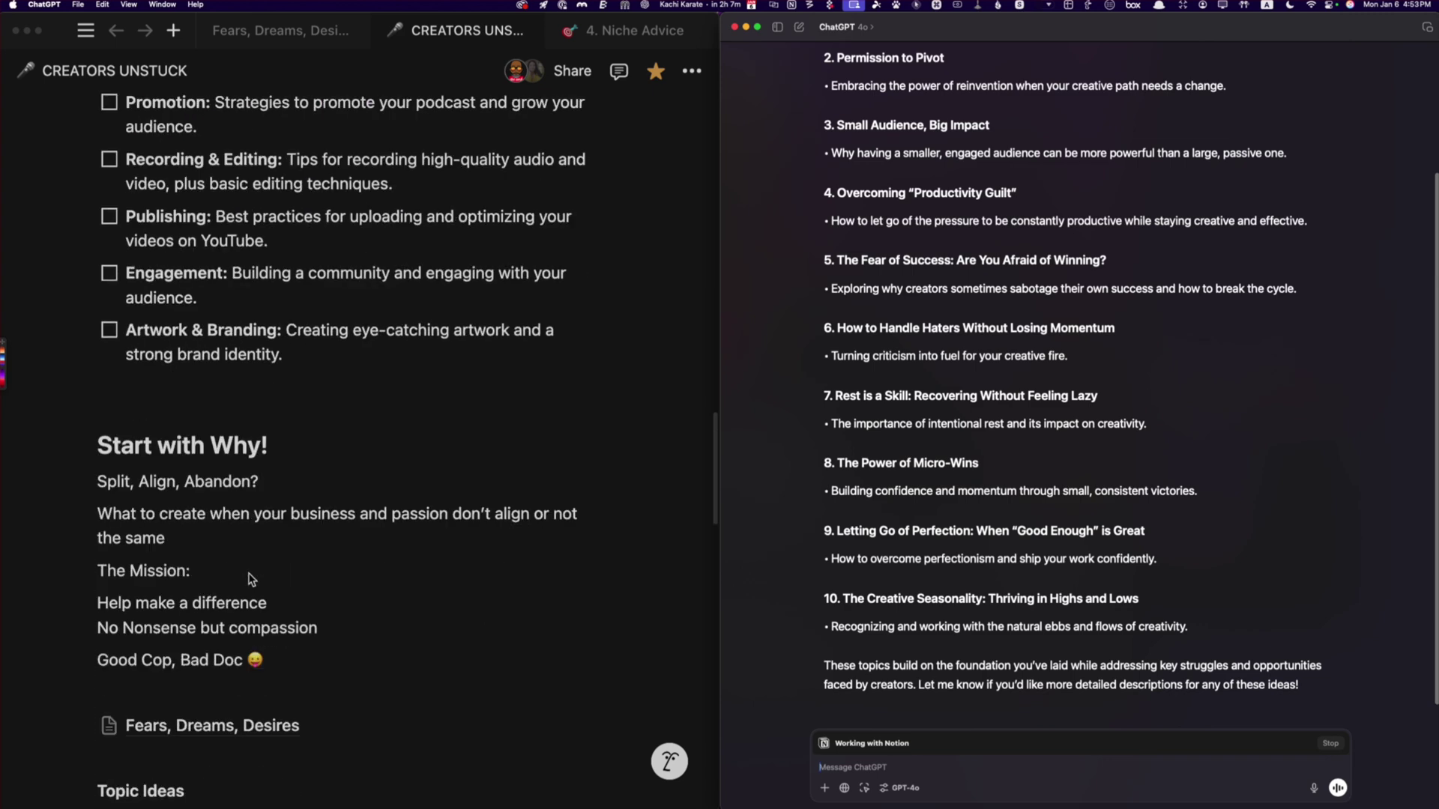
{"action": "scroll", "coordinate": [249, 579], "scroll_direction": "down", "scroll_amount": 5}
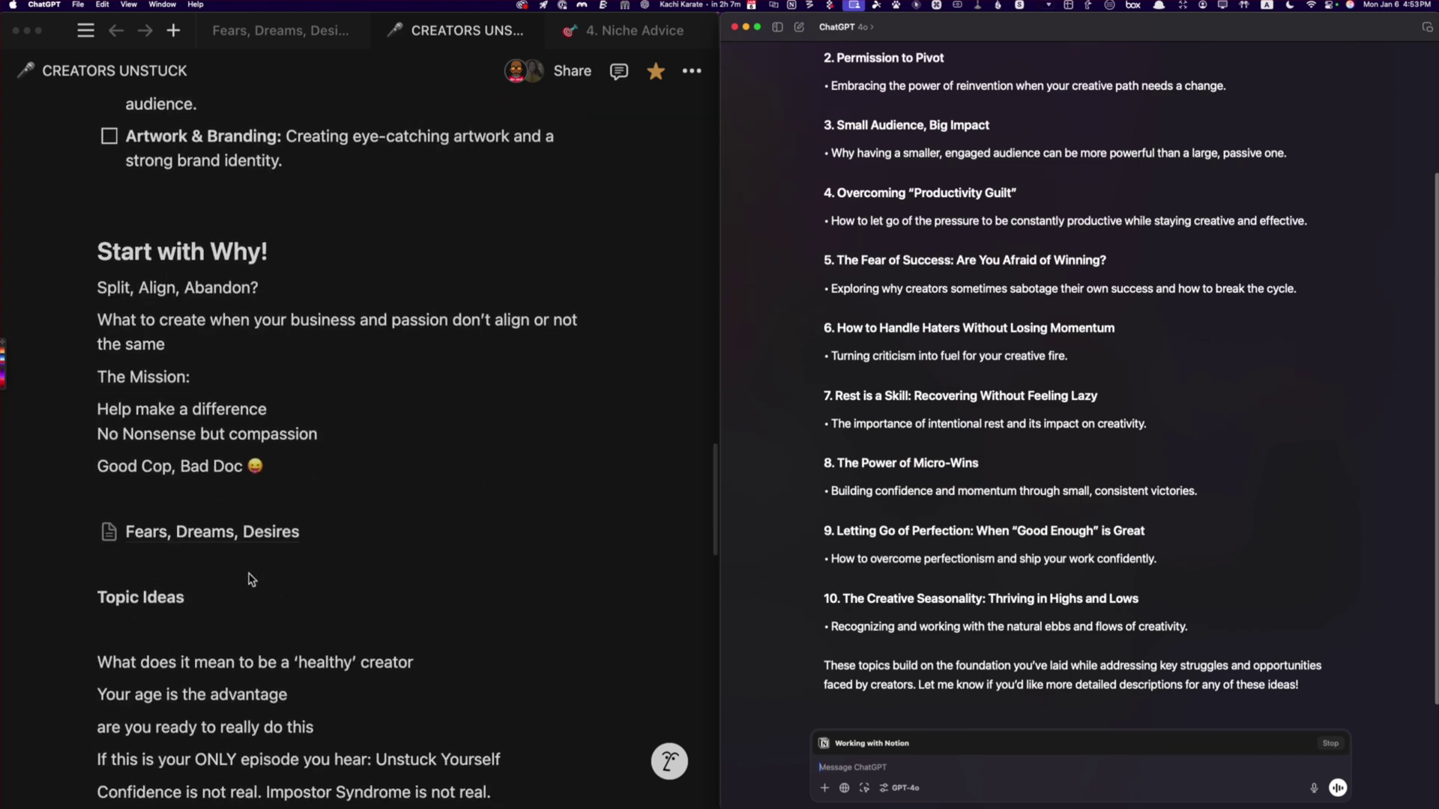
{"action": "scroll", "coordinate": [250, 579], "scroll_direction": "down", "scroll_amount": 2}
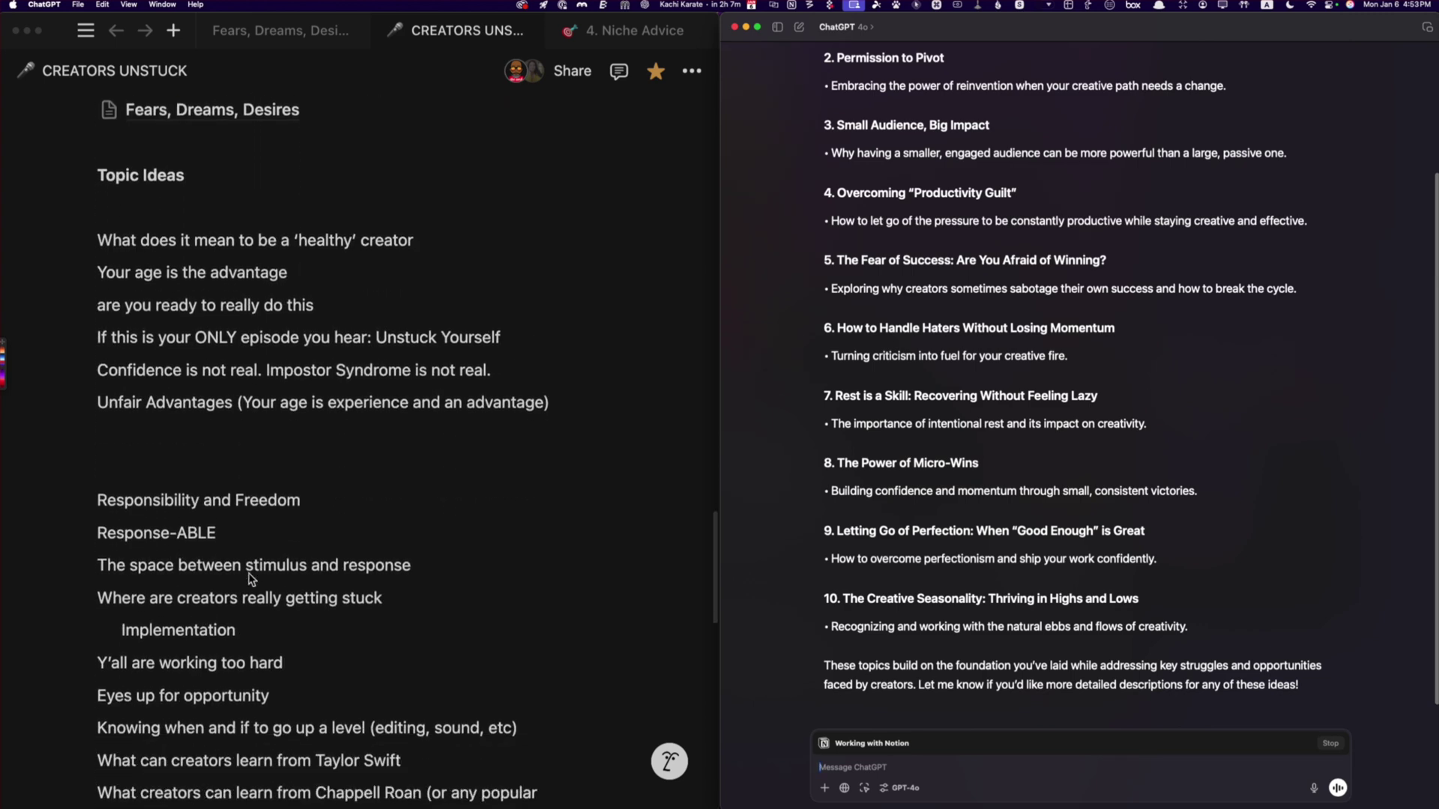
{"action": "scroll", "coordinate": [249, 579], "scroll_direction": "down", "scroll_amount": 1}
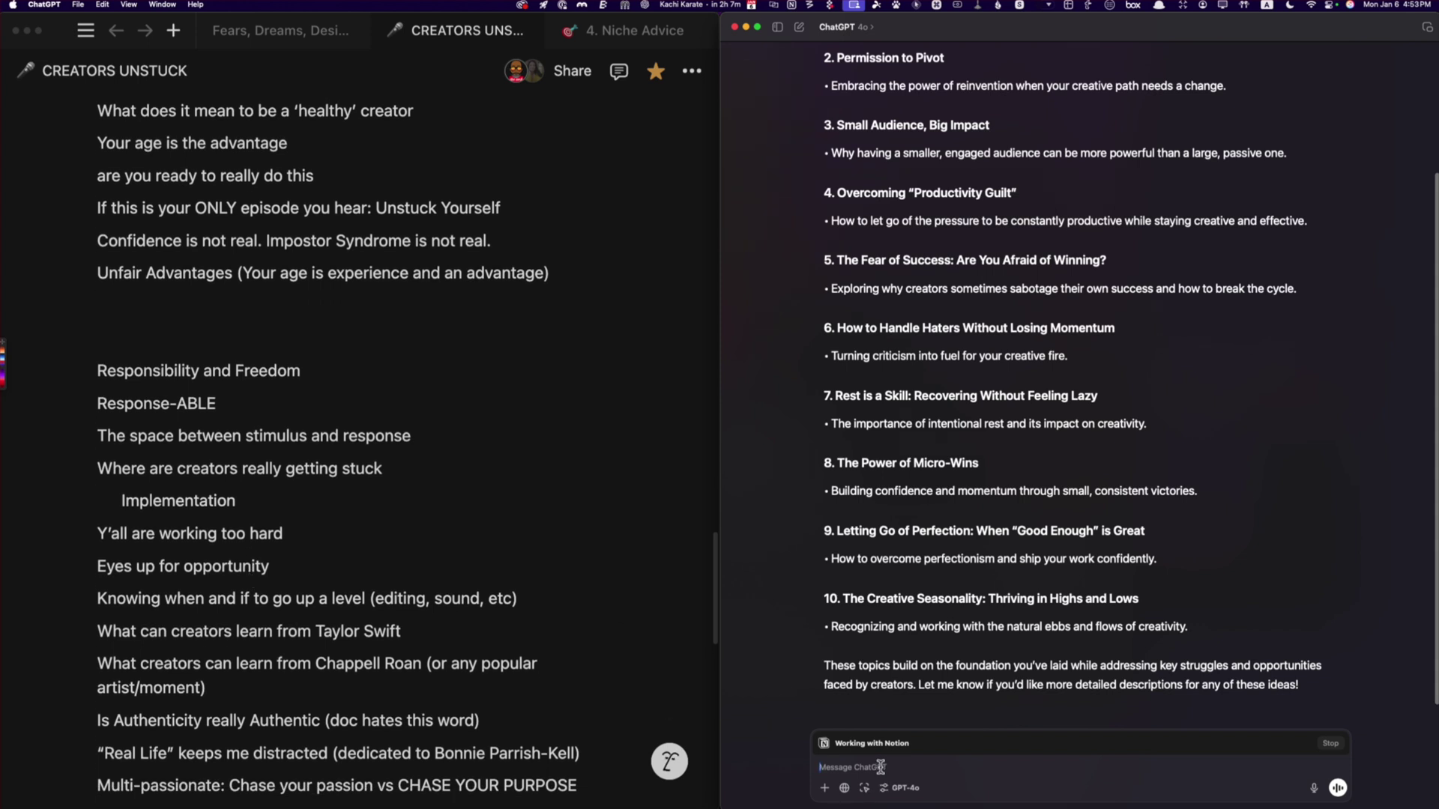
- Send ChatGPT the prompt "Rank the topic ideas and put them in a table of first to worse"
{"action": "type", "text": "Rank the t"}
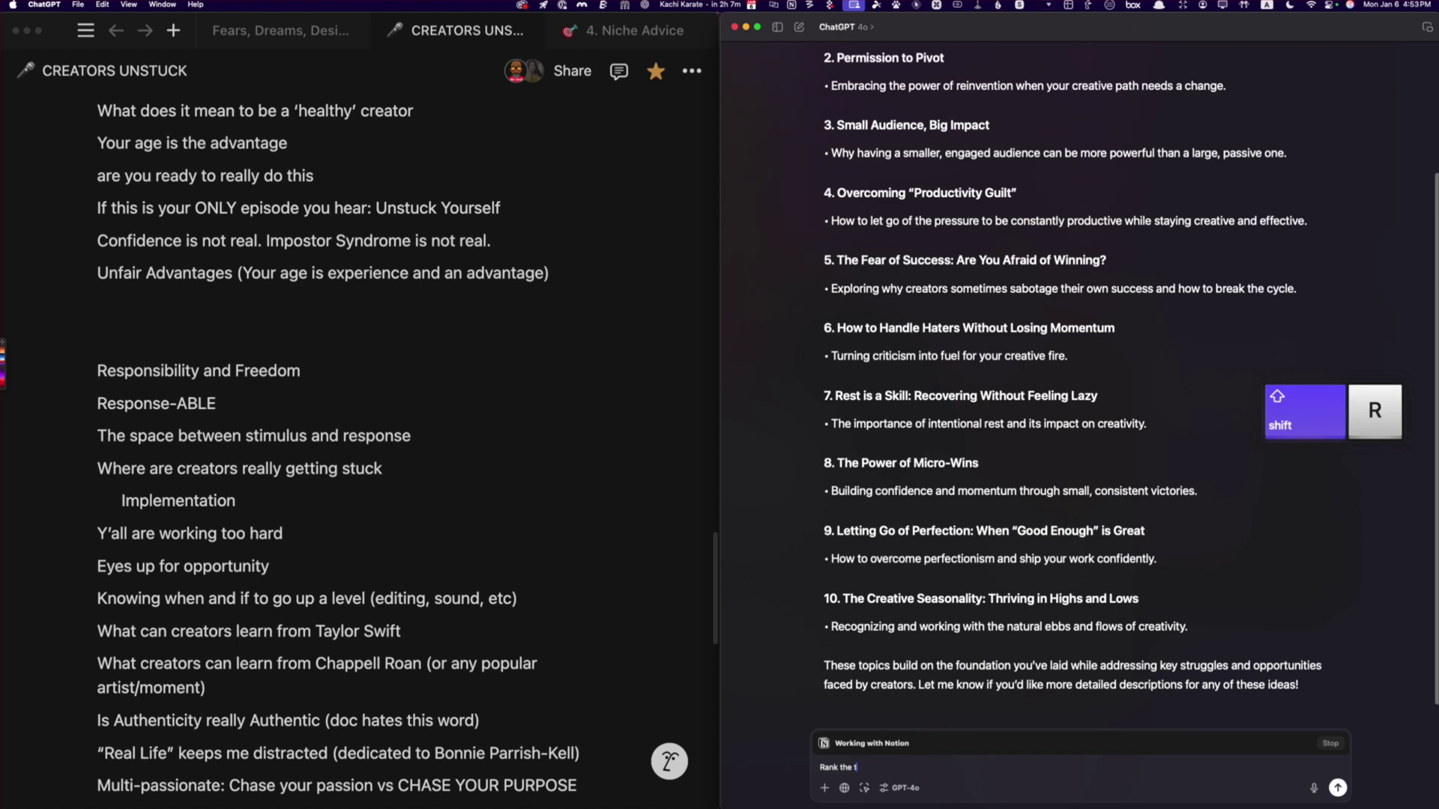
{"action": "type", "text": "opic ideas and put them in a table of first to wor"}
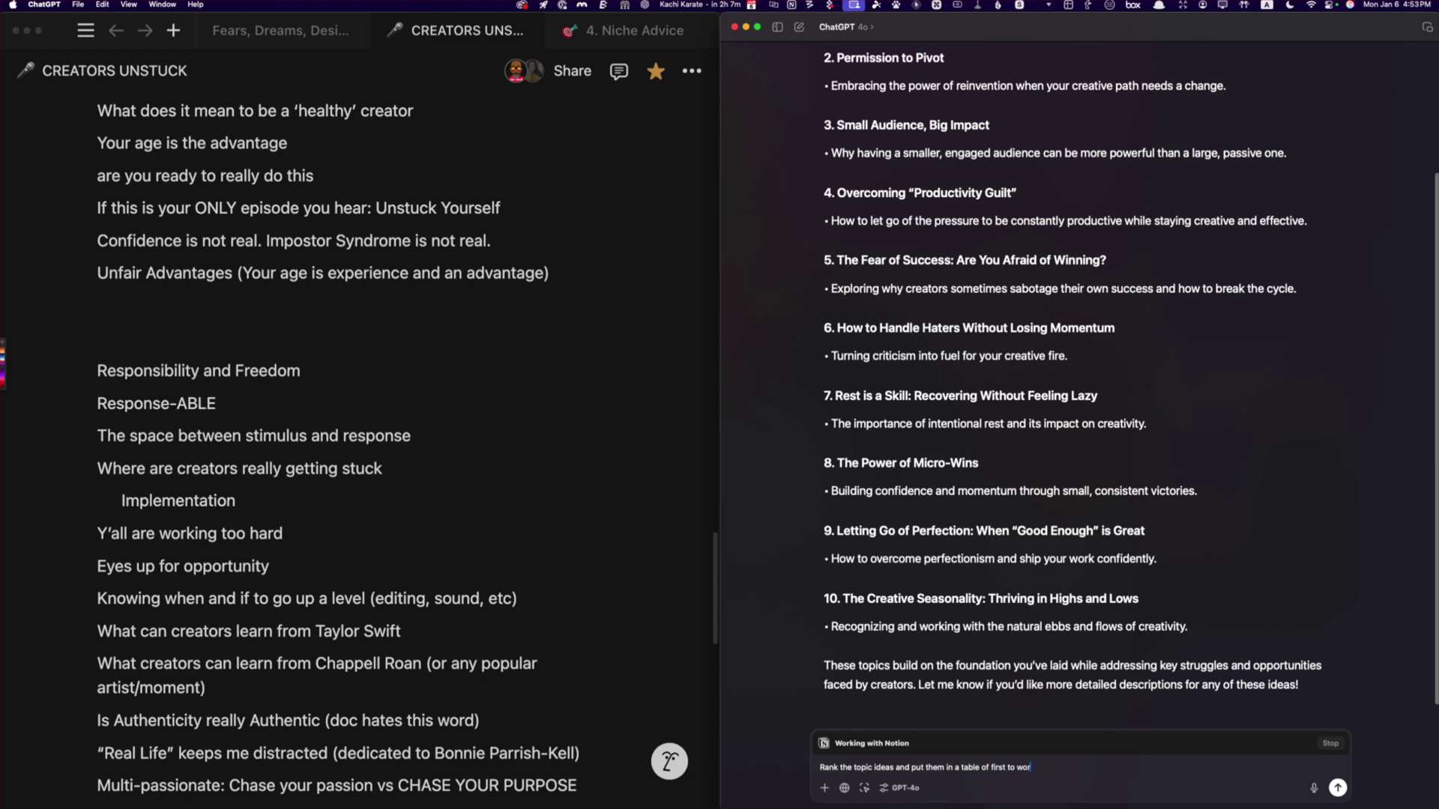
{"action": "type", "text": "t"}
{"action": "key", "text": "Return"}
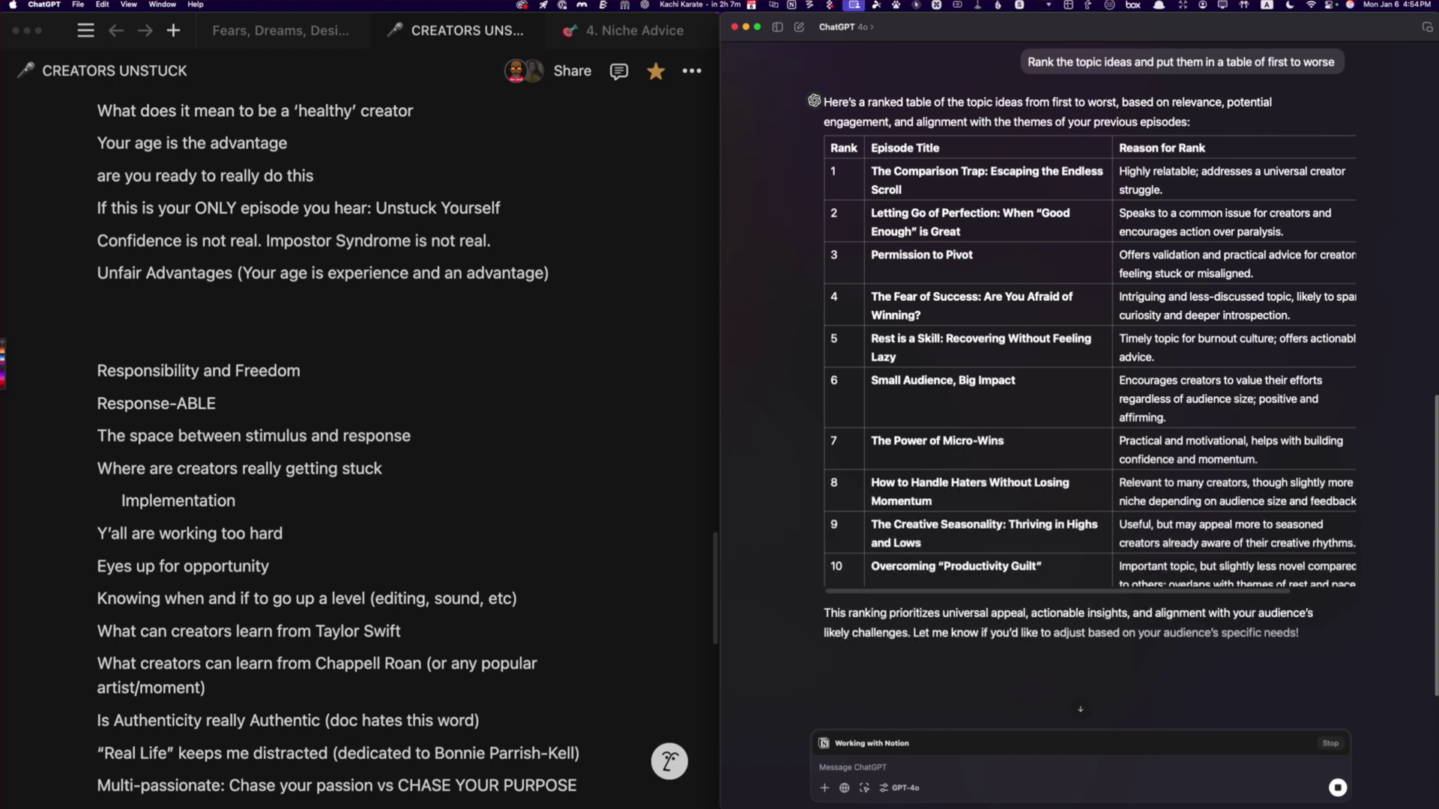
- Select the topics under Topic Ideas in Notion, starting from "What does it mean to be a 'healthy' creator" and continuing down the page
{"action": "scroll", "coordinate": [135, 224], "scroll_direction": "up", "scroll_amount": 5}
{"action": "left_click", "coordinate": [139, 231]}
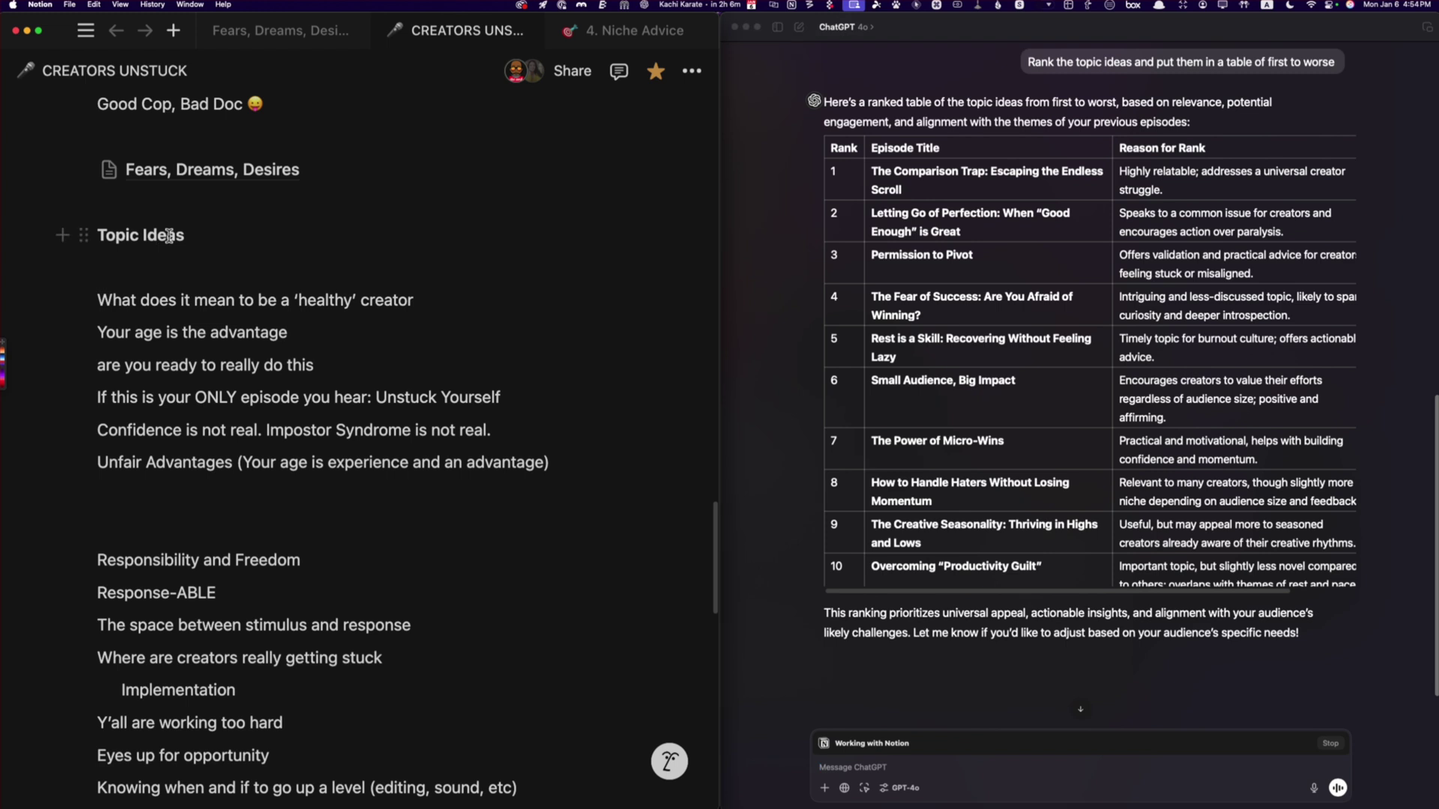
{"action": "double_click", "coordinate": [116, 237]}
{"action": "left_click", "coordinate": [181, 264]}
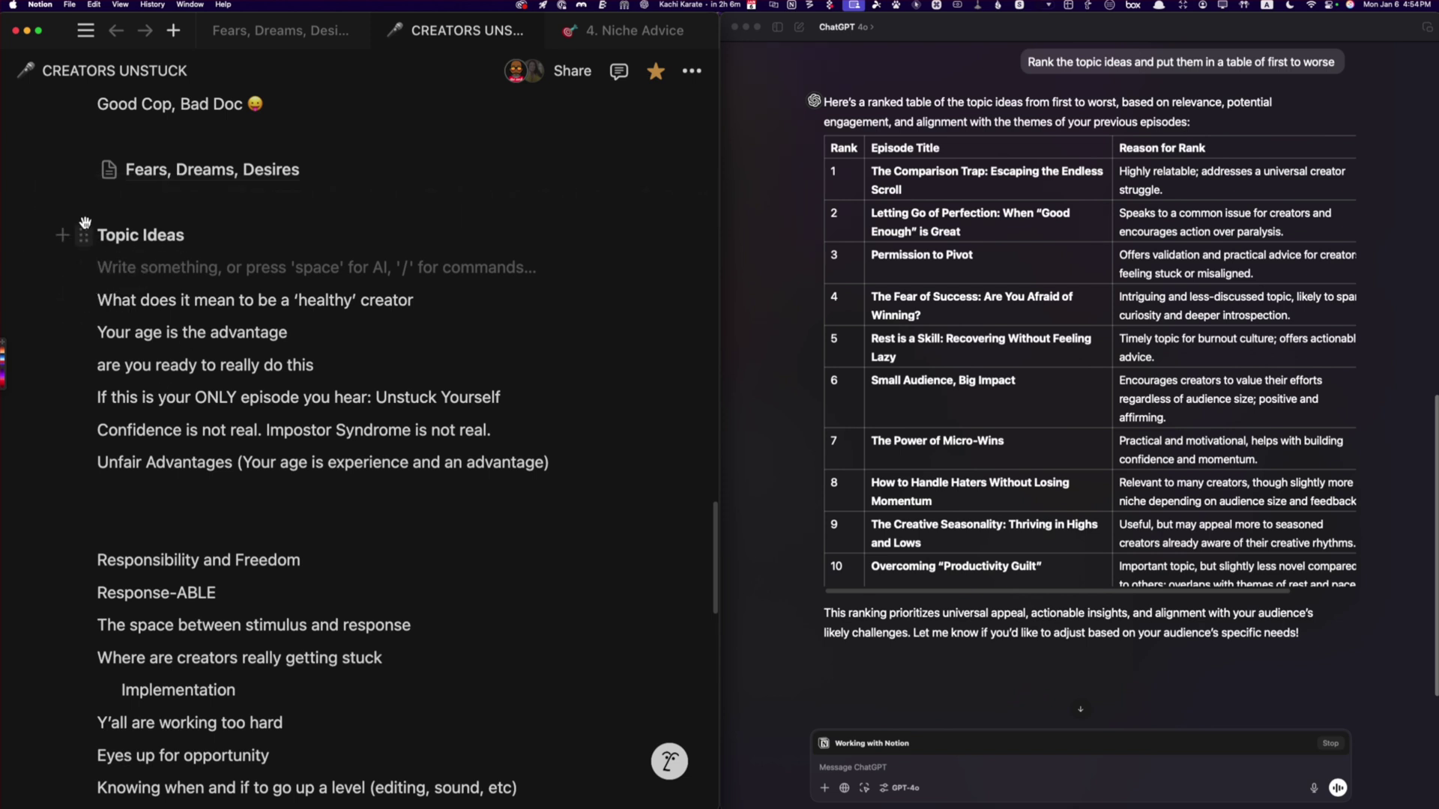
{"action": "scroll", "coordinate": [188, 248], "scroll_direction": "down", "scroll_amount": 2}
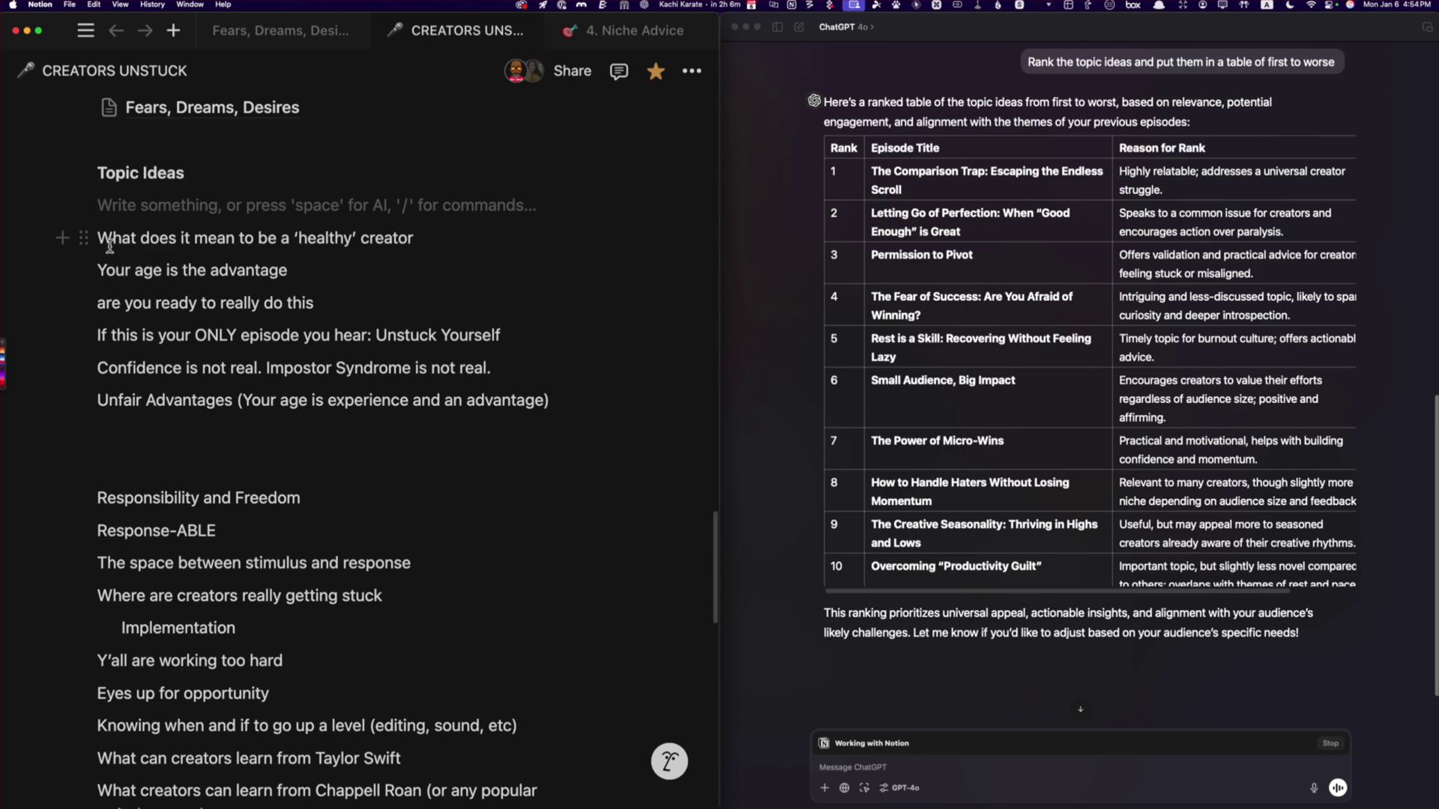
{"action": "left_click_drag", "start_coordinate": [102, 239], "coordinate": [504, 484]}
{"action": "scroll", "coordinate": [514, 397], "scroll_direction": "up", "scroll_amount": 5}
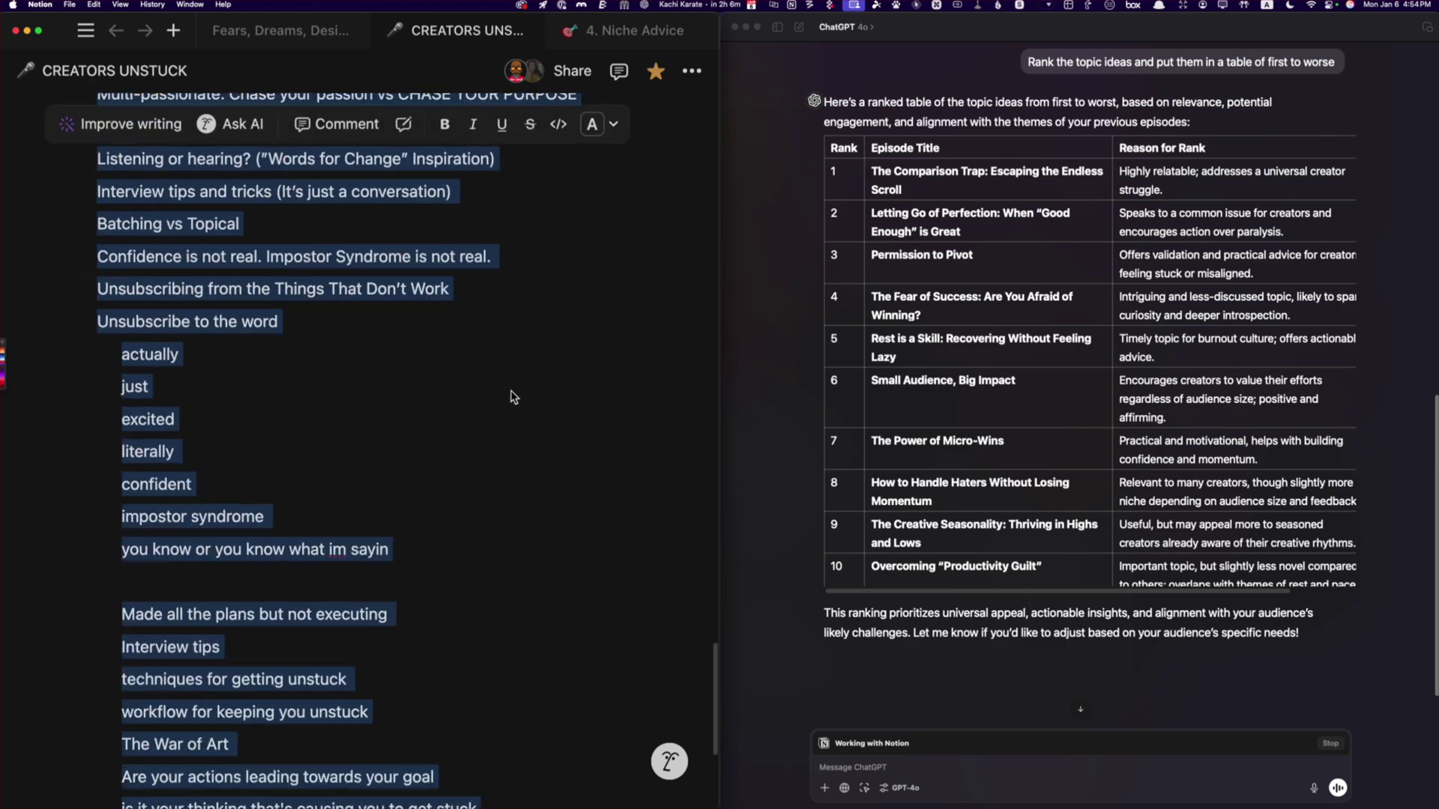
{"action": "scroll", "coordinate": [514, 397], "scroll_direction": "up", "scroll_amount": 4}
{"action": "scroll", "coordinate": [514, 397], "scroll_direction": "up", "scroll_amount": 9}
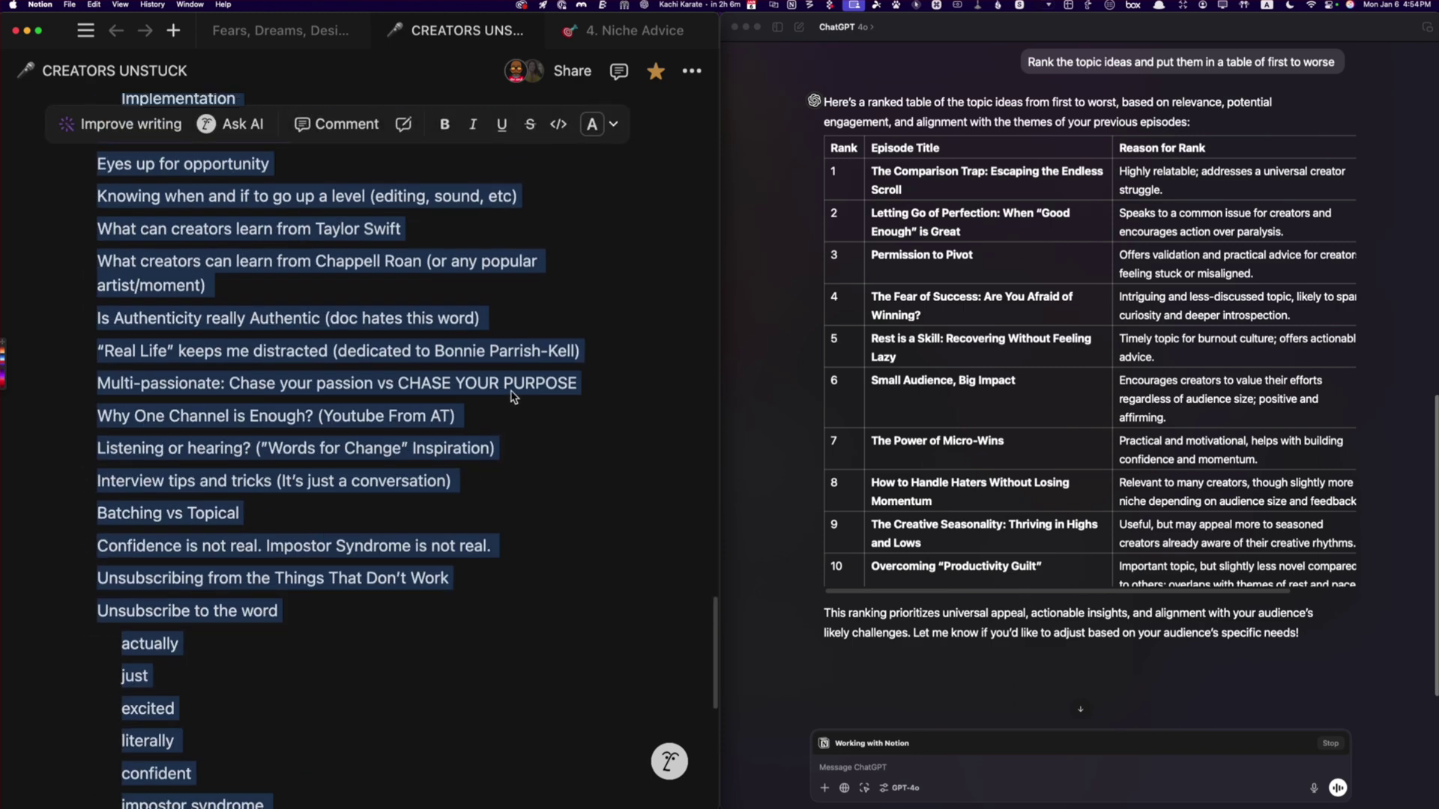
{"action": "scroll", "coordinate": [513, 397], "scroll_direction": "up", "scroll_amount": 1}
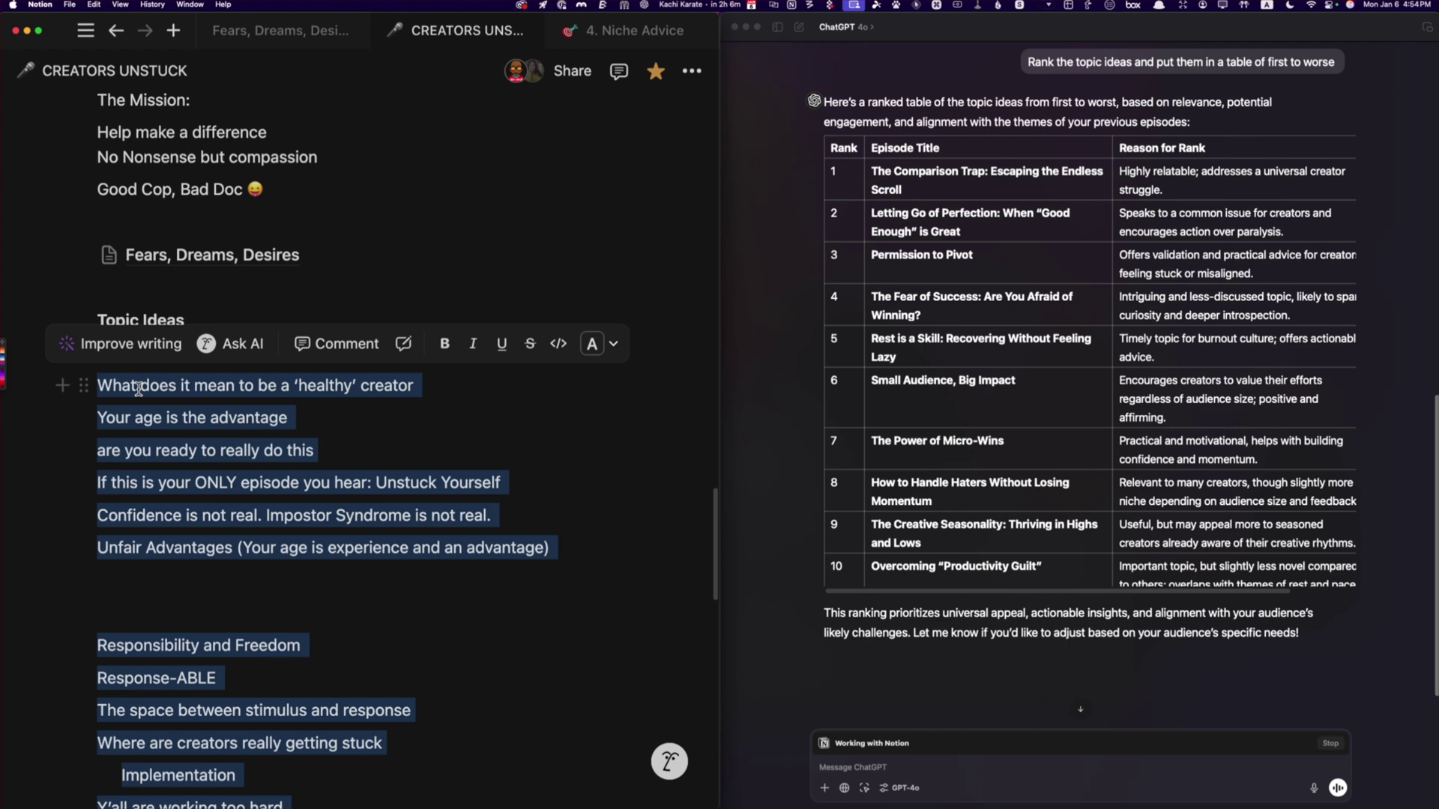
- Copy the selected topics into a new Notion page titled "Topic Ideas"
{"action": "key", "text": "super+c"}
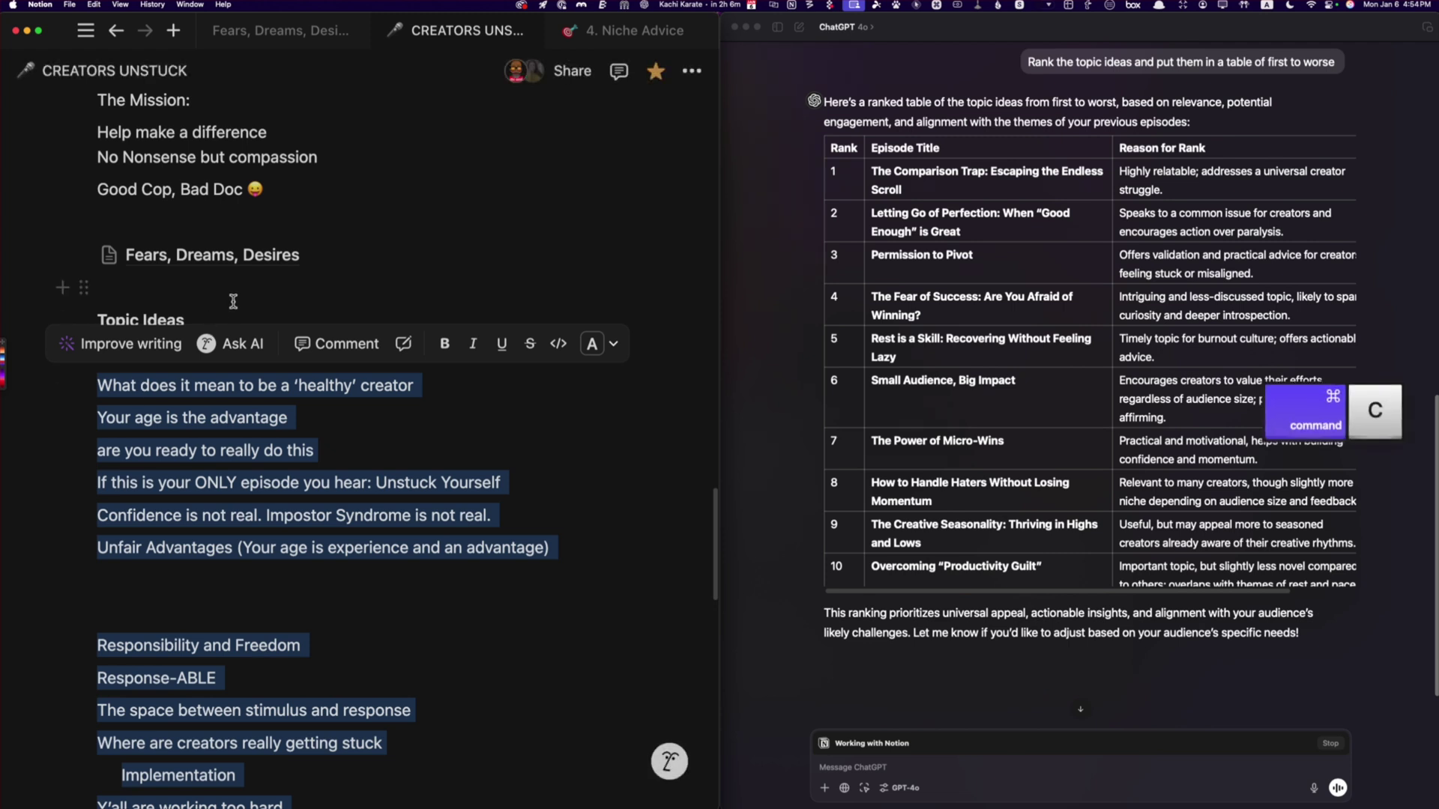
{"action": "key", "text": "super+n"}
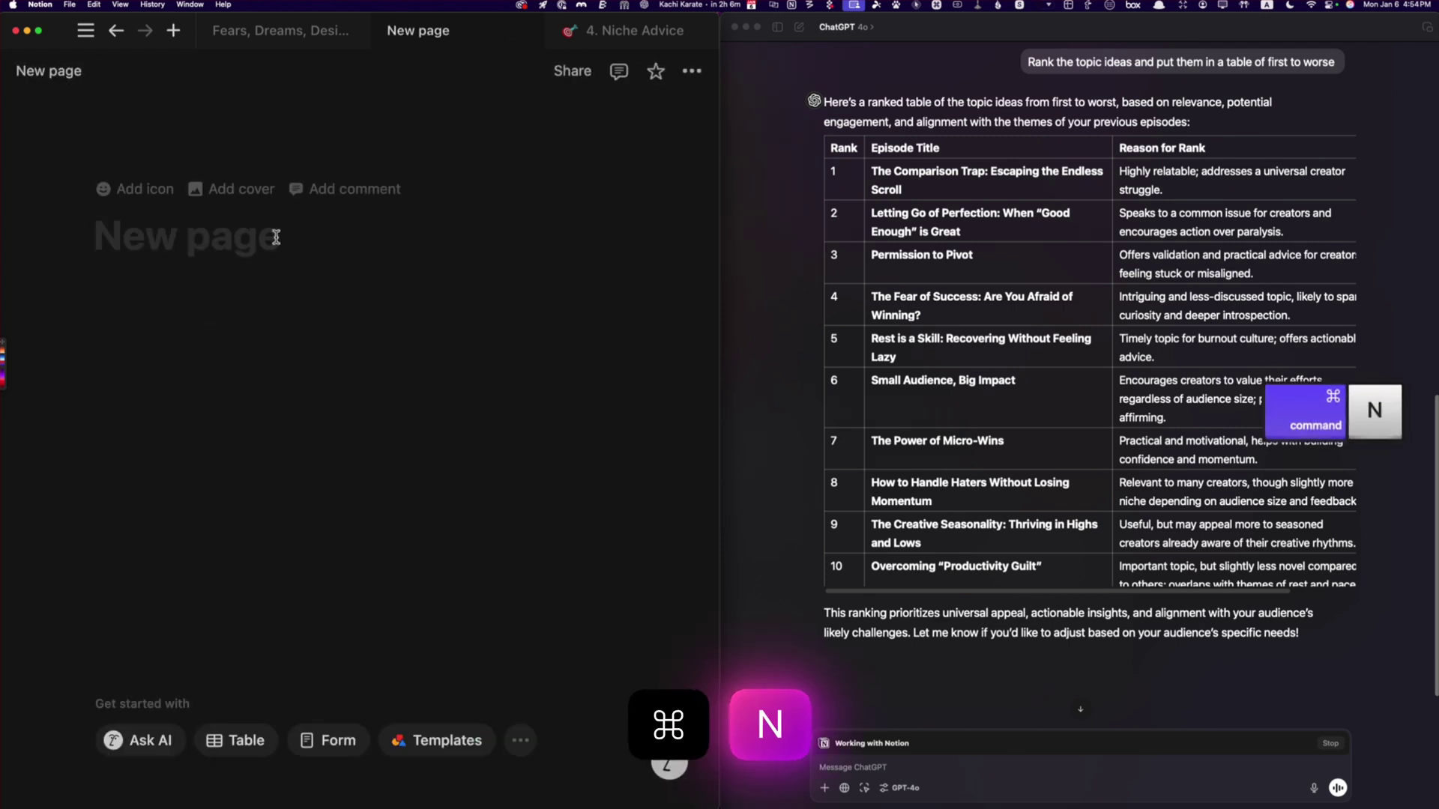
{"action": "type", "text": "Tip"}
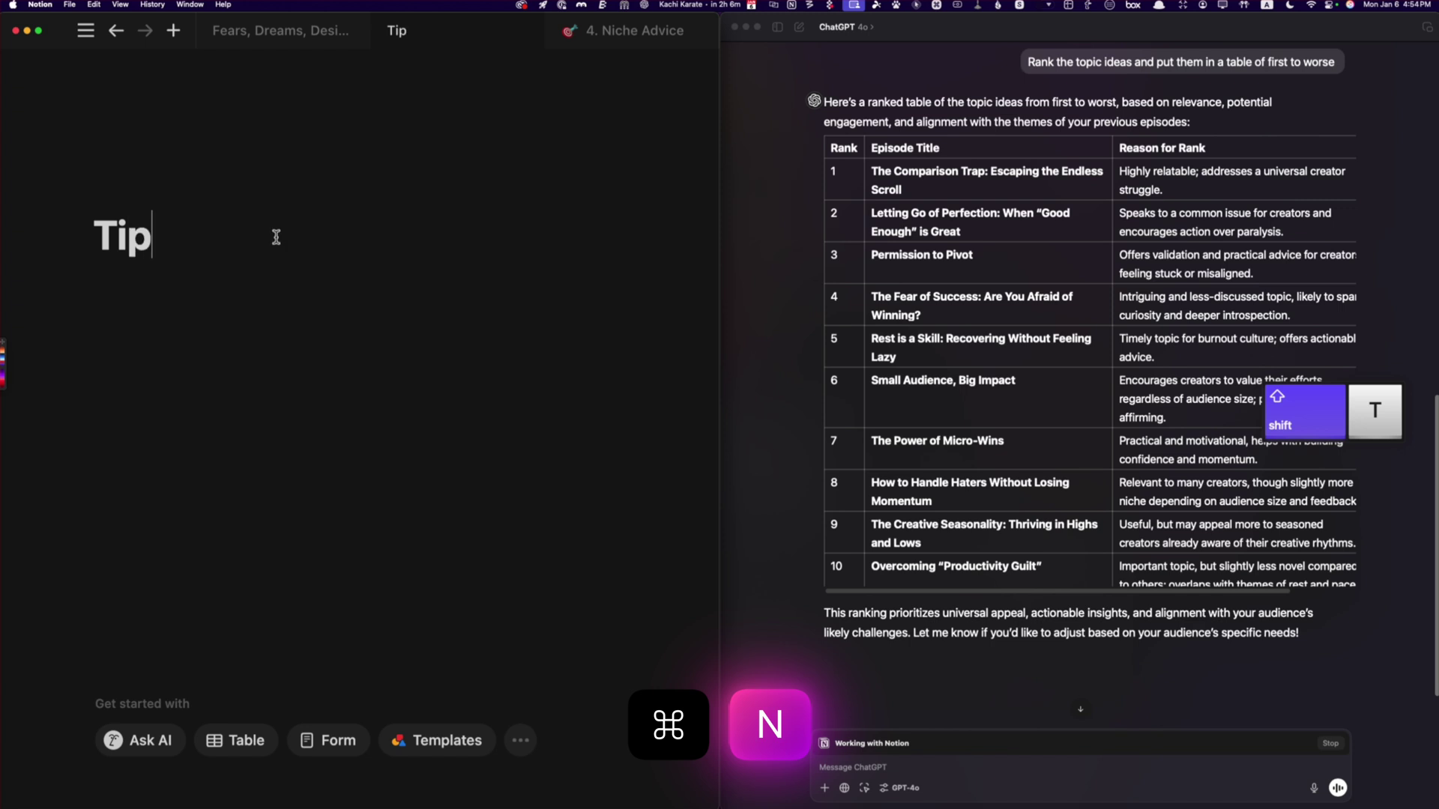
{"action": "key", "text": "BackSpace"}
{"action": "key", "text": "BackSpace"}
{"action": "type", "text": "opic Ideas"}
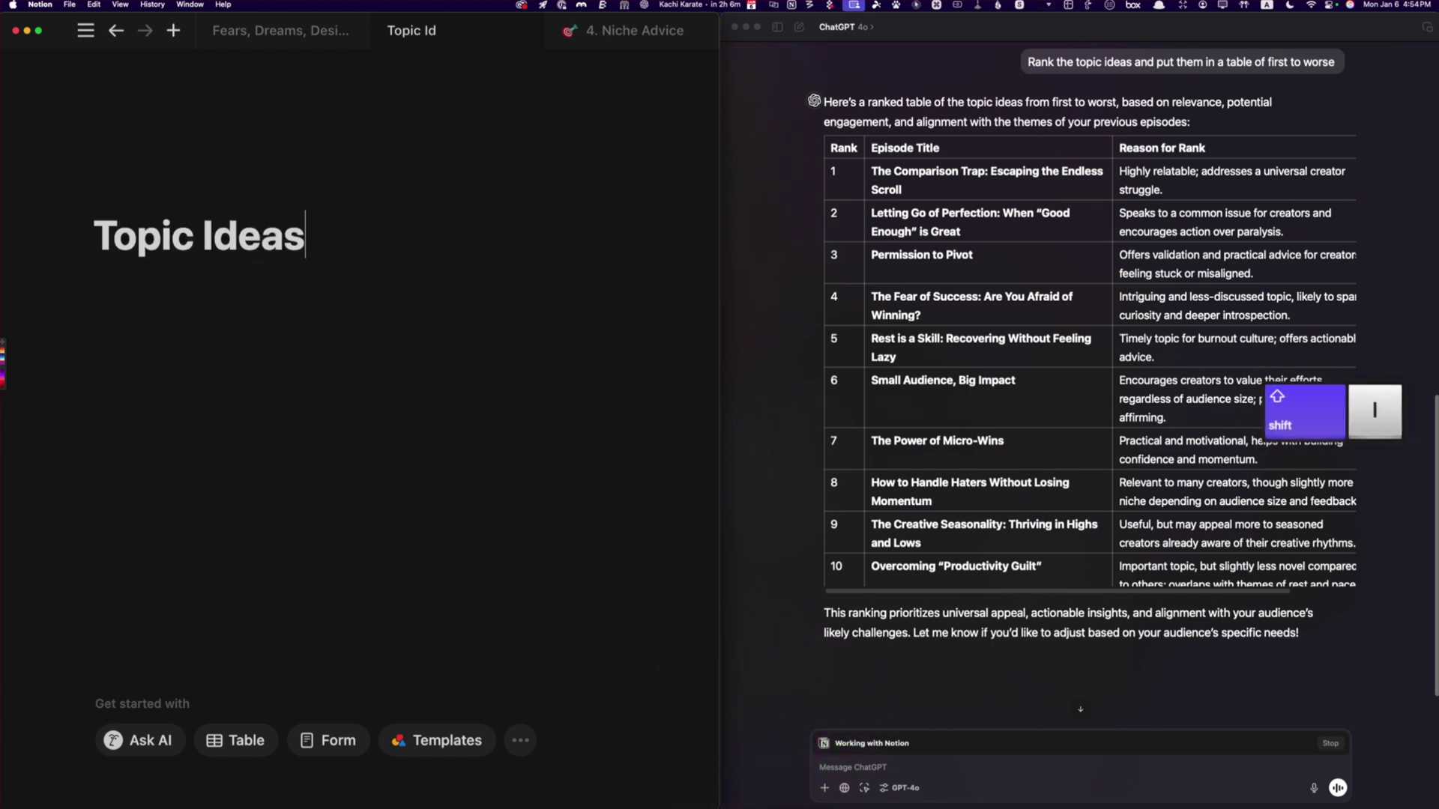
{"action": "key", "text": "Return"}
{"action": "key", "text": "Return"}
{"action": "key", "text": "super+v"}
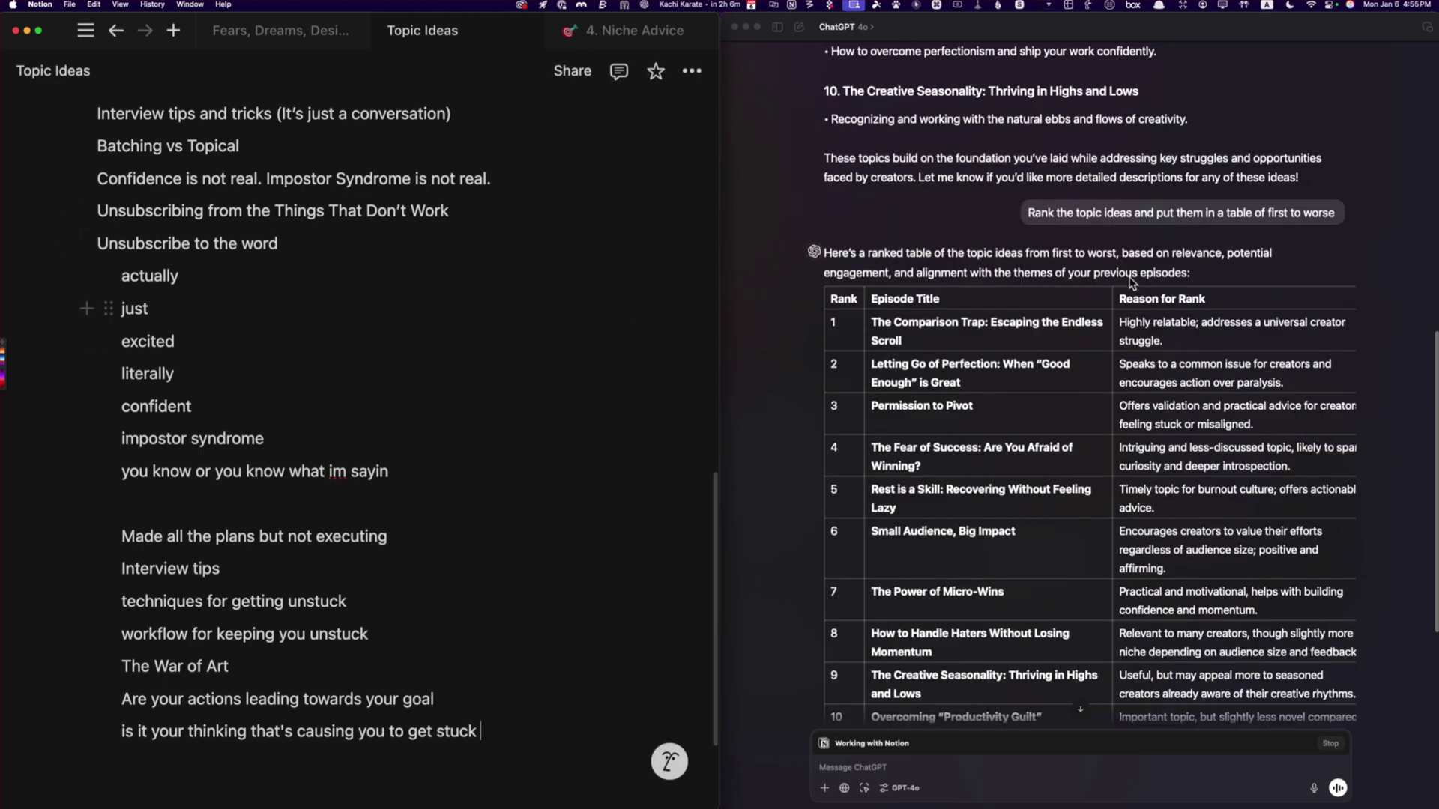
- Extend the ranking prompt in ChatGPT with "also add some creative titles for these episodes", resend it and review the resulting table
{"action": "left_click", "coordinate": [1303, 212]}
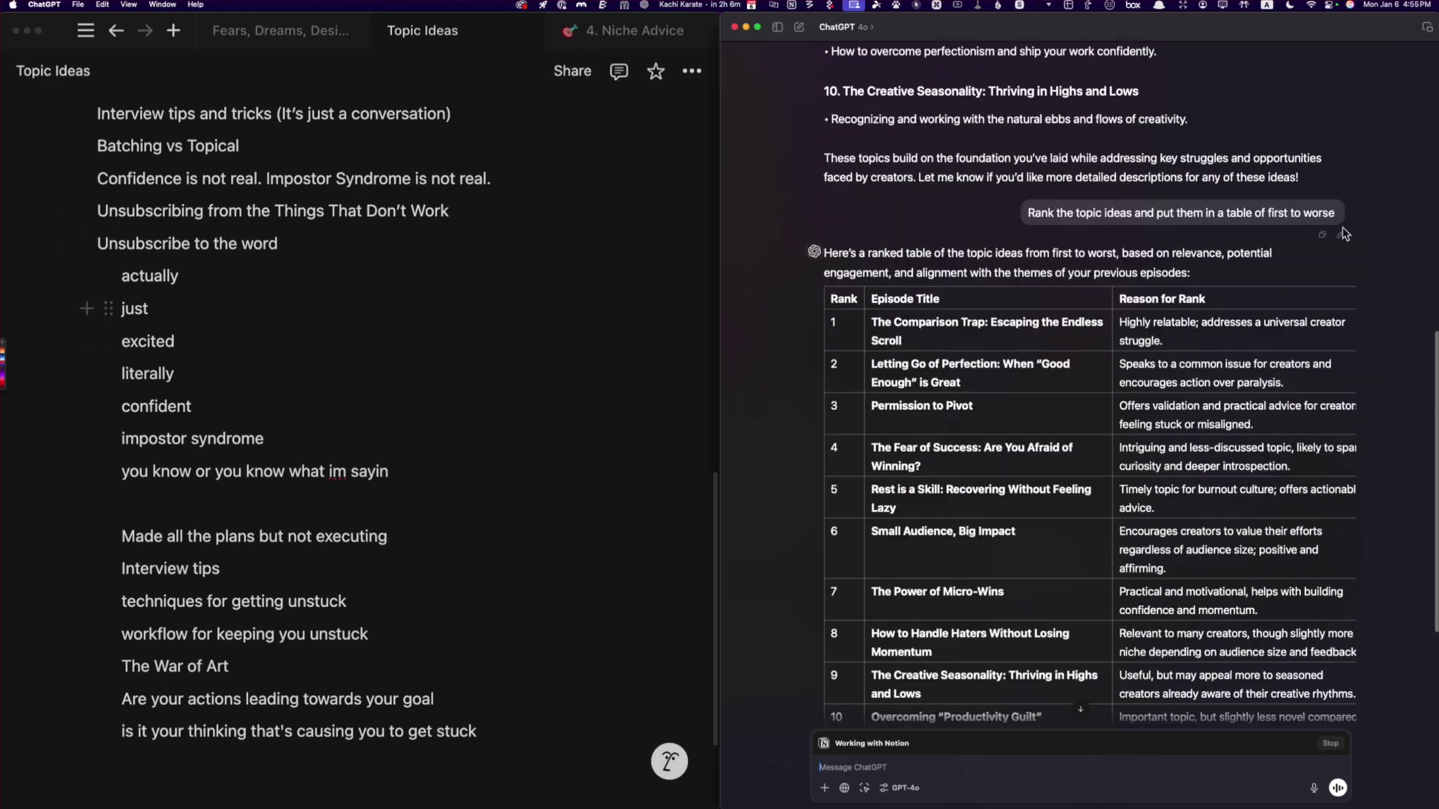
{"action": "left_click", "coordinate": [1343, 237]}
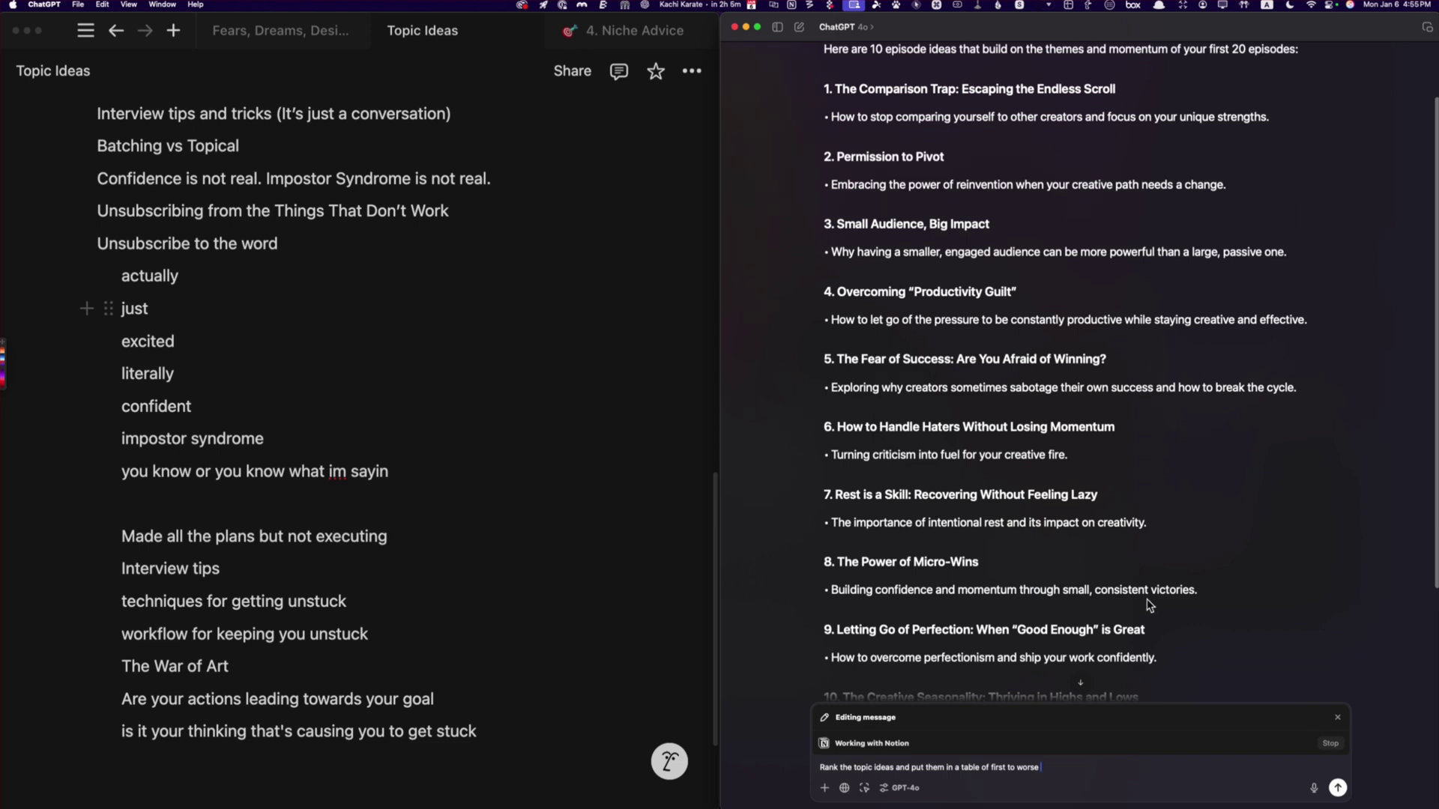
{"action": "type", "text": "also add some creative titles for these episode"}
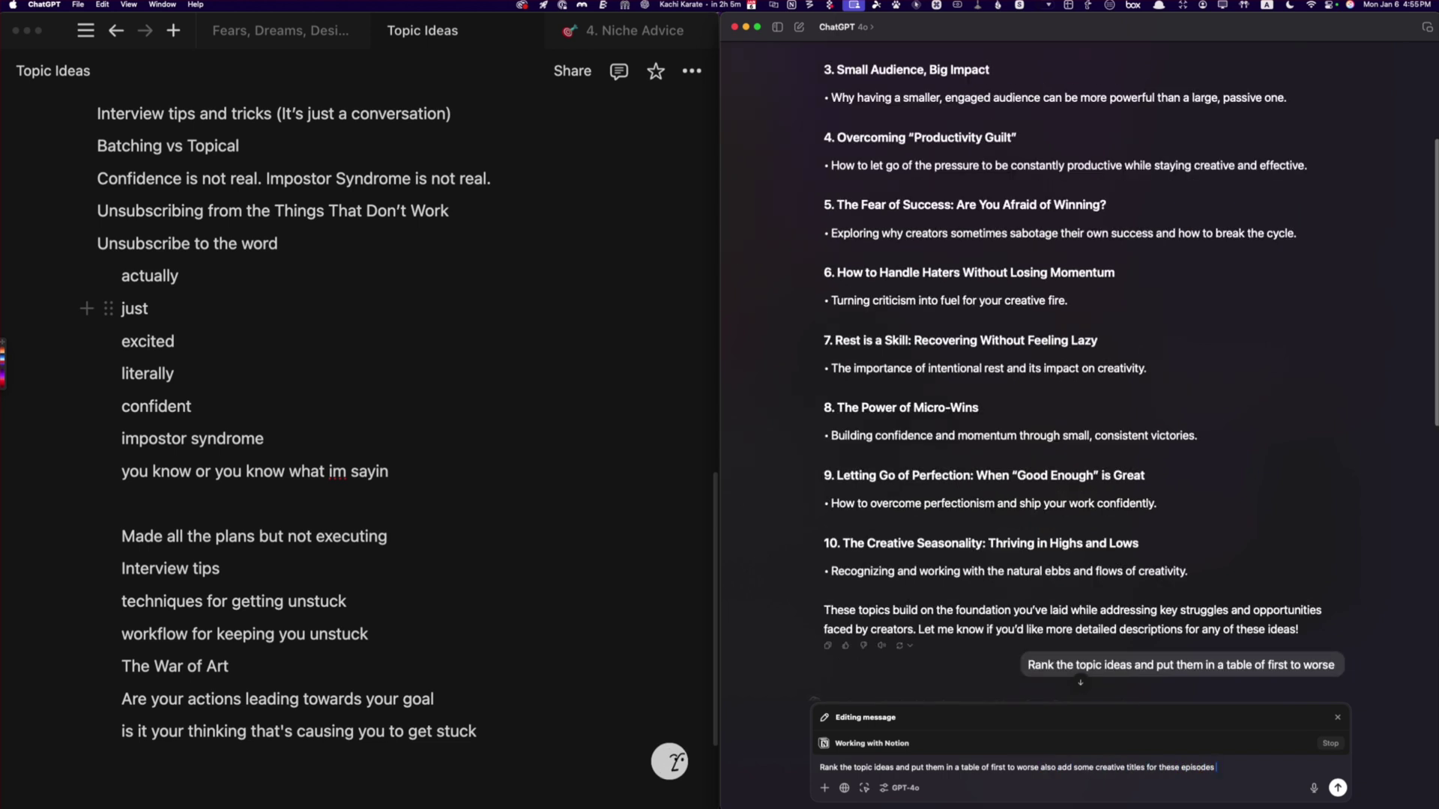
{"action": "type", "text": "s"}
{"action": "key", "text": "Return"}
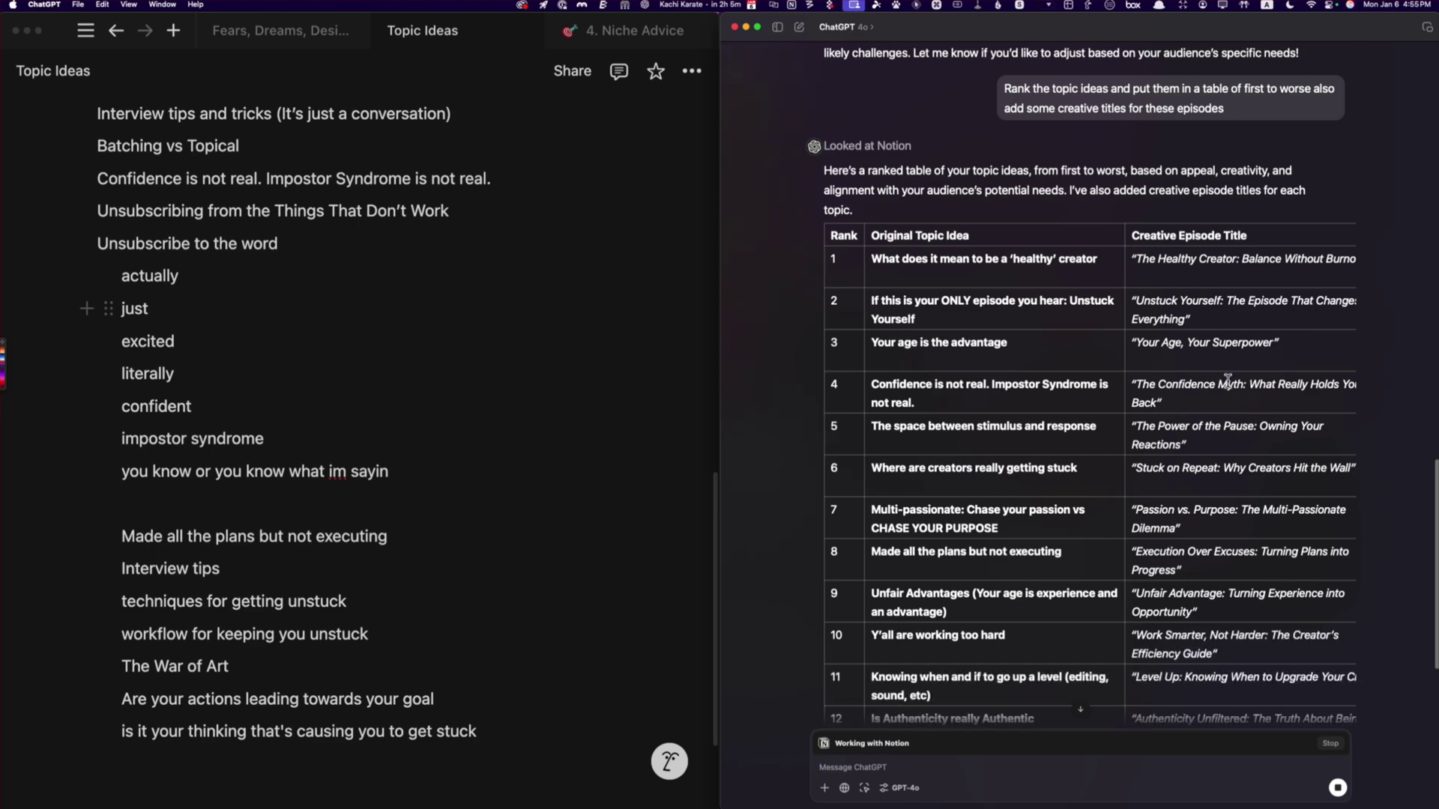
{"action": "scroll", "coordinate": [1227, 381], "scroll_direction": "down", "scroll_amount": 5}
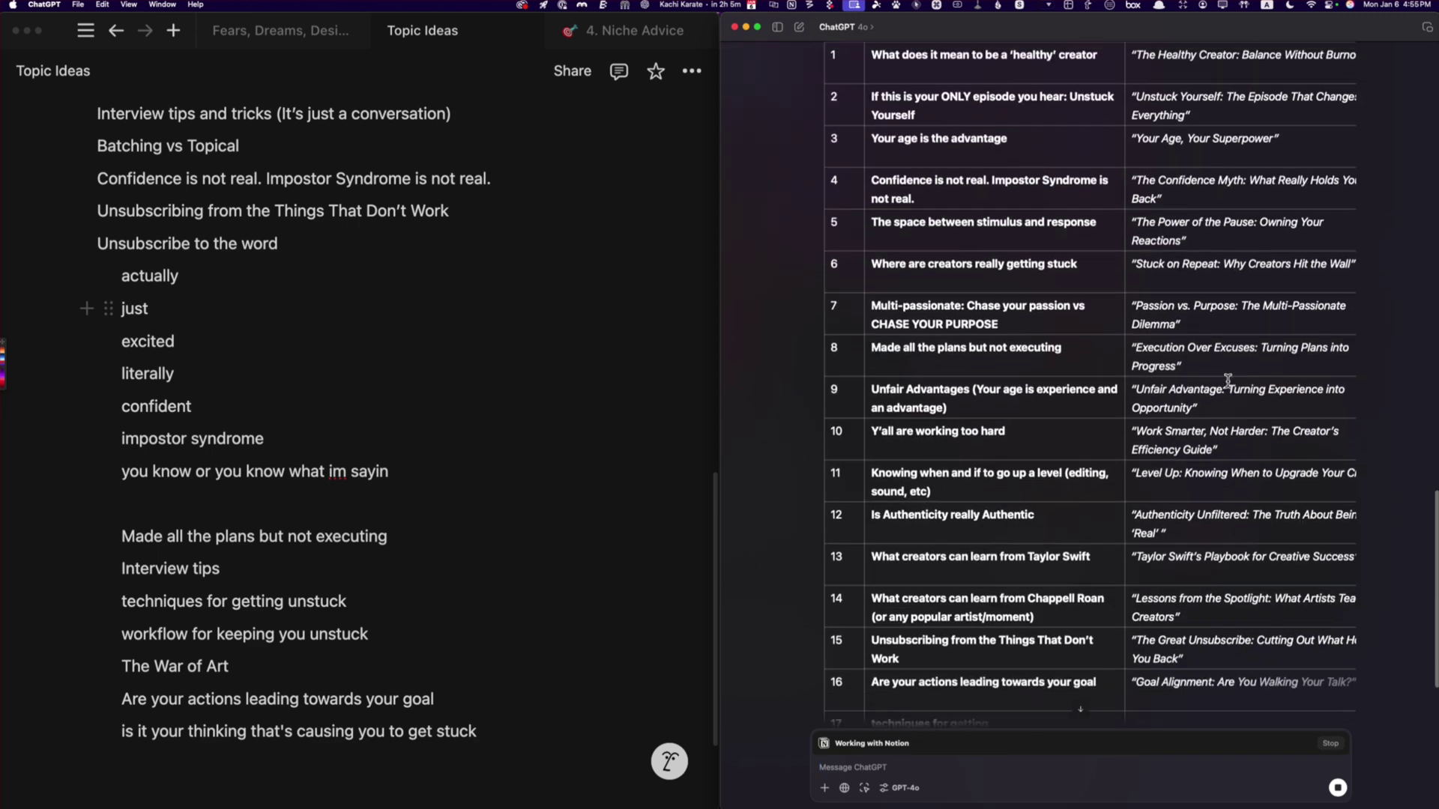
{"action": "scroll", "coordinate": [1228, 381], "scroll_direction": "down", "scroll_amount": 2}
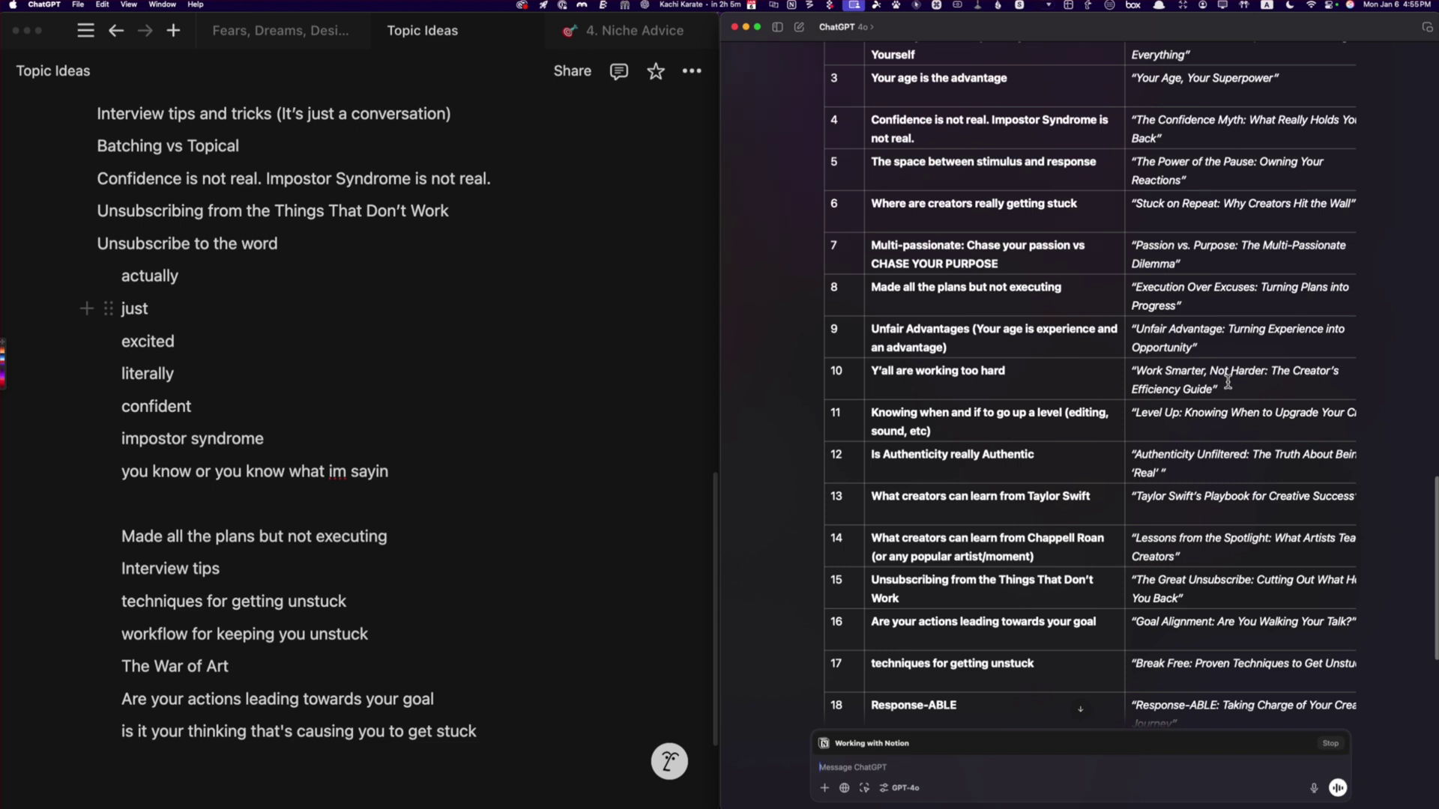
- Show the ChatGPT sidebar and take a brief look at the public GPT catalogue in Explore GPTs
{"action": "left_click", "coordinate": [778, 27]}
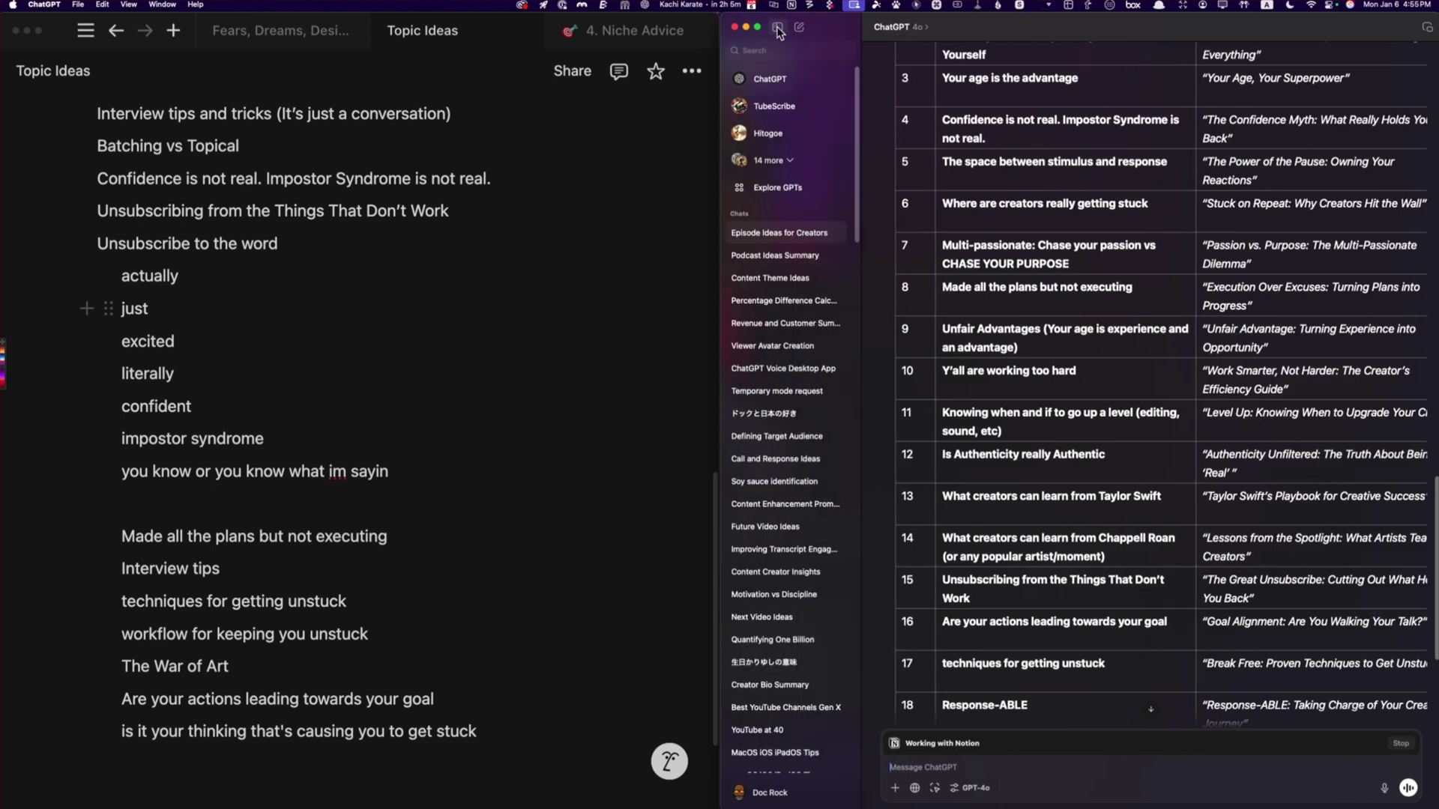
{"action": "left_click", "coordinate": [779, 188]}
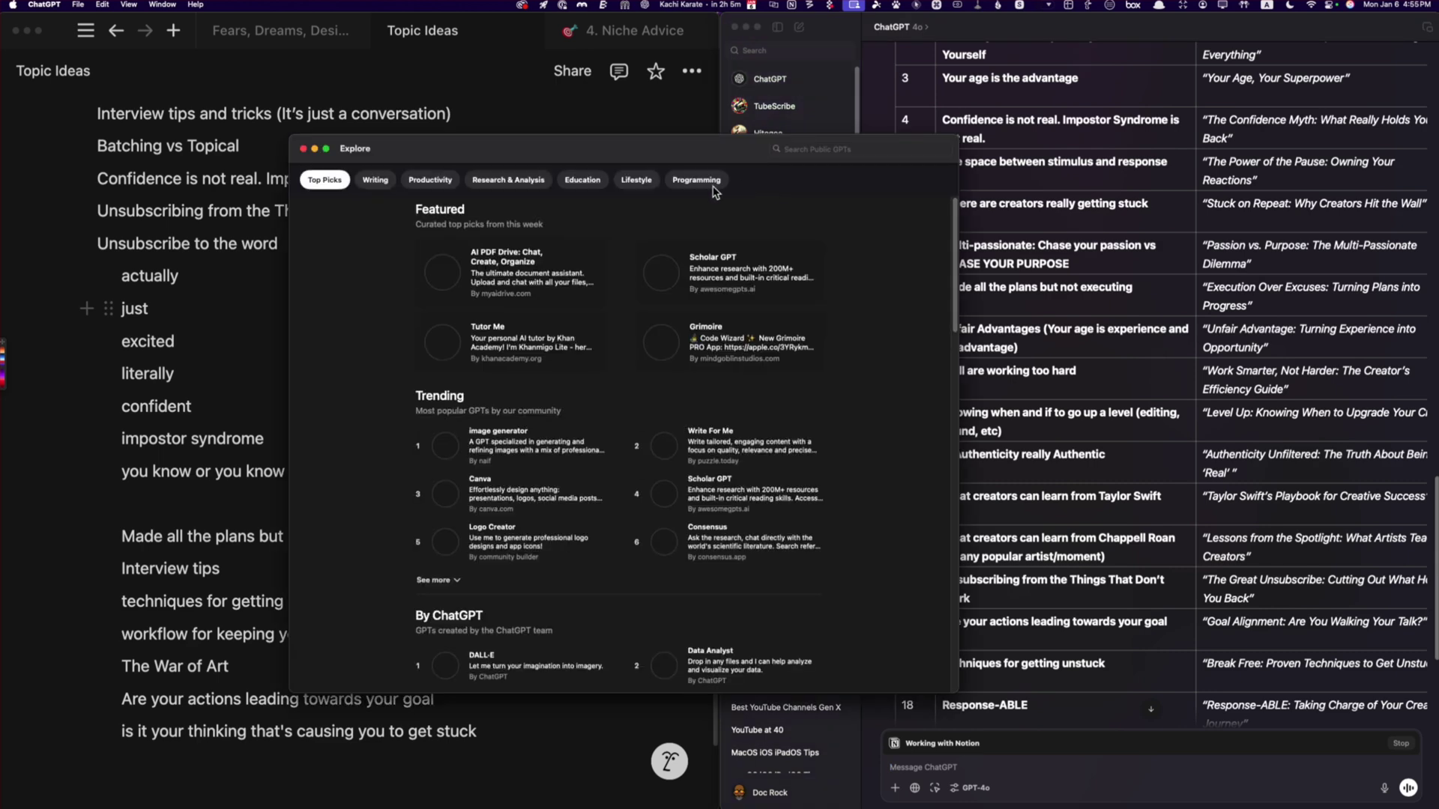
{"action": "left_click", "coordinate": [304, 149]}
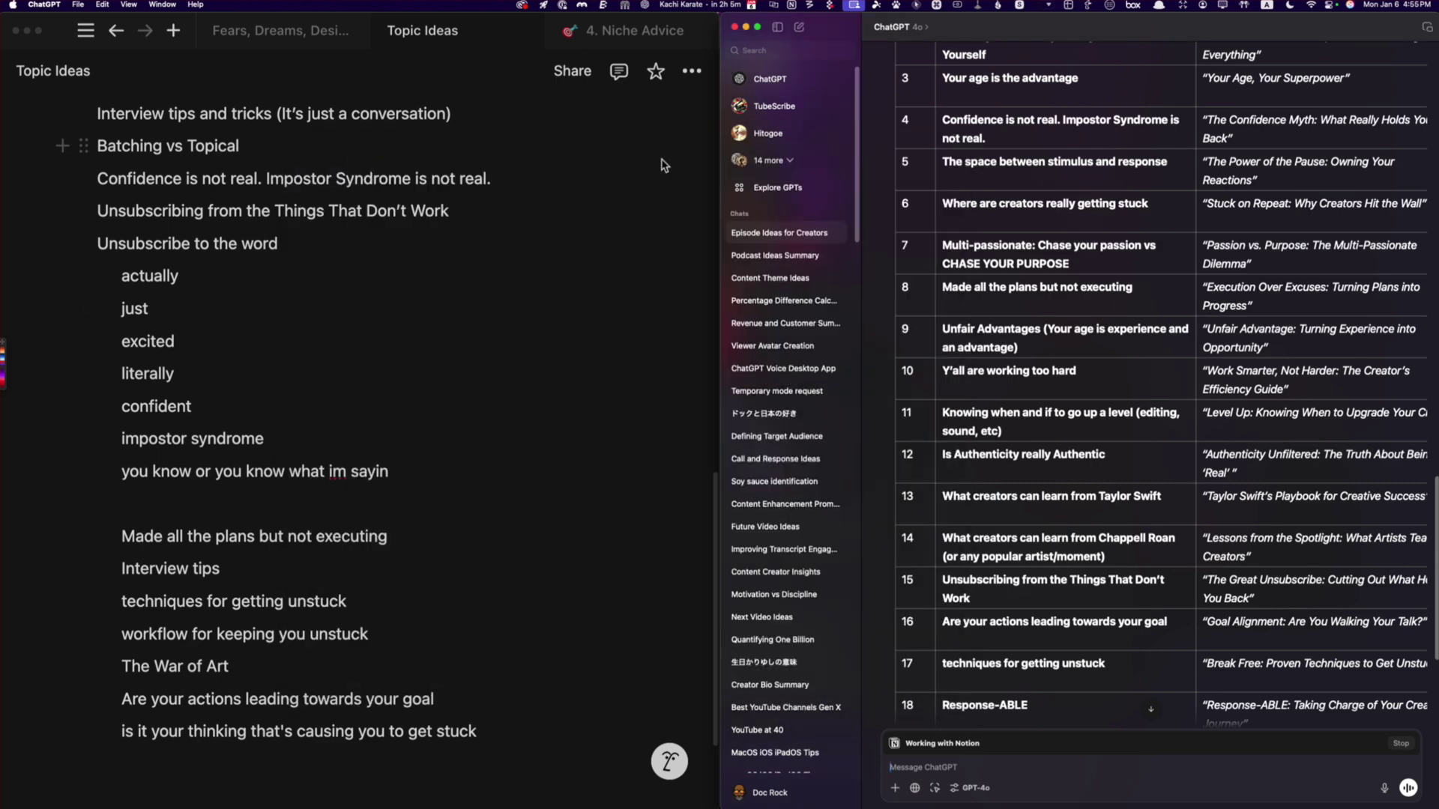
- Expand the list of saved GPTs and start a chat with Creators Unstuck Assistant
{"action": "left_click", "coordinate": [770, 161]}
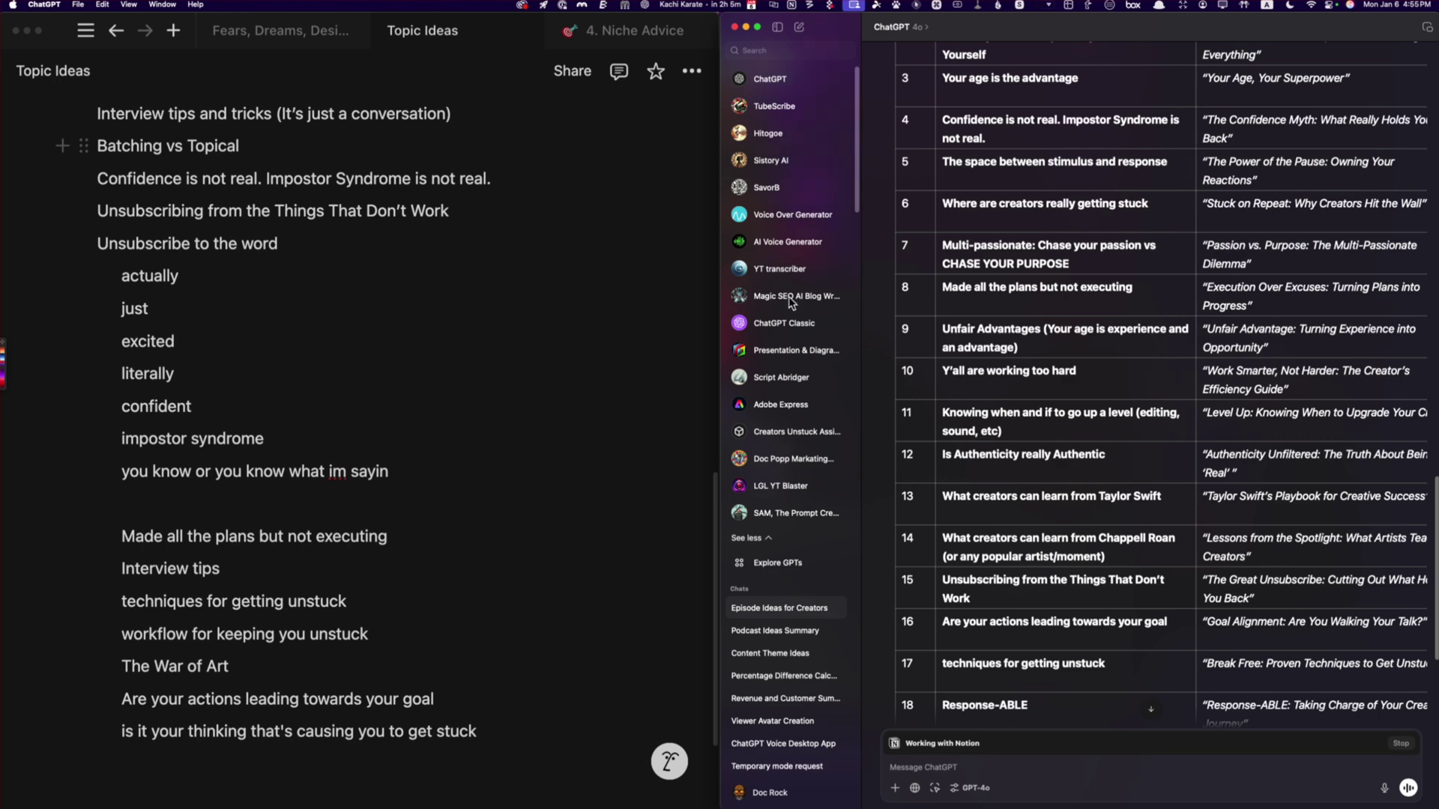
{"action": "scroll", "coordinate": [800, 443], "scroll_direction": "down", "scroll_amount": 1}
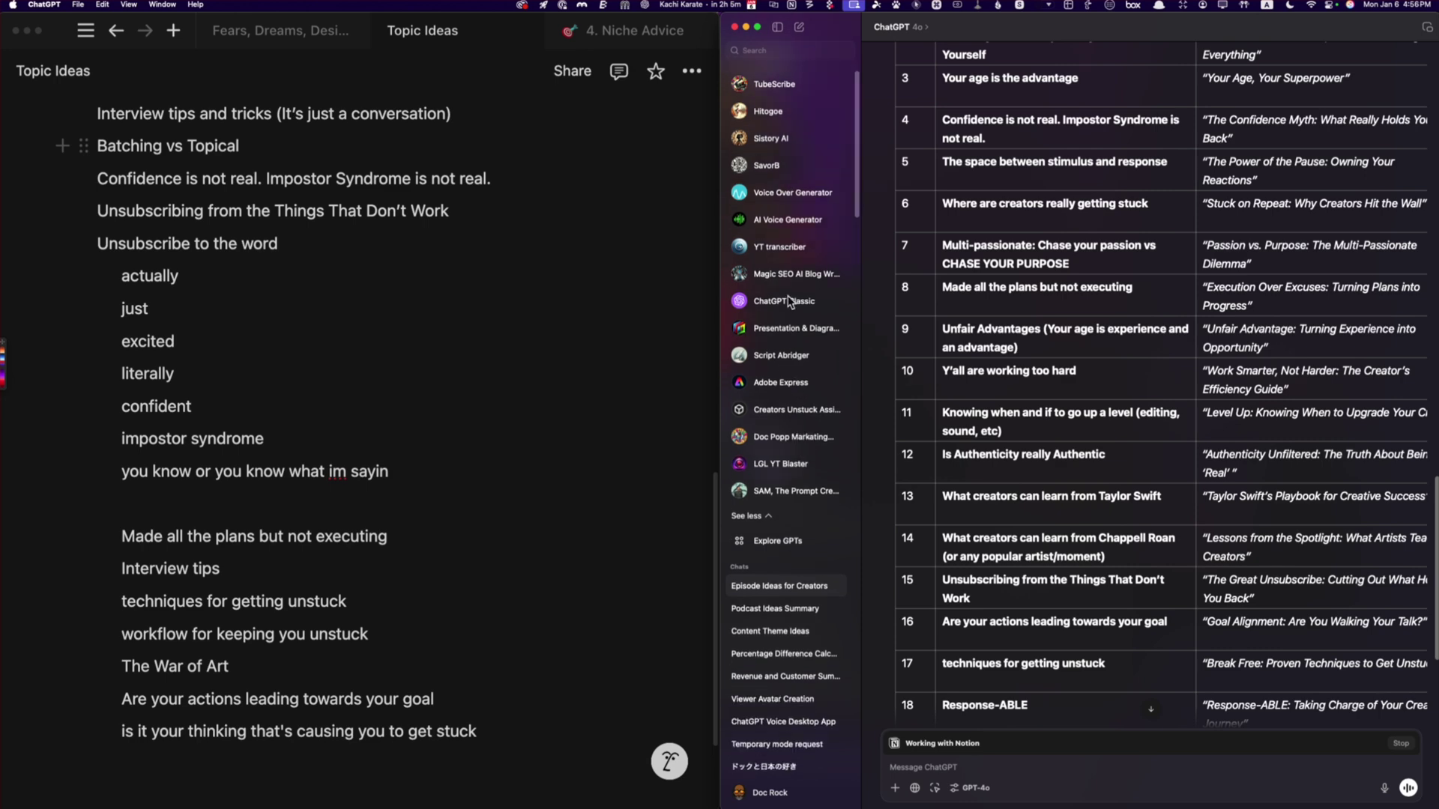
{"action": "scroll", "coordinate": [789, 301], "scroll_direction": "up", "scroll_amount": 1}
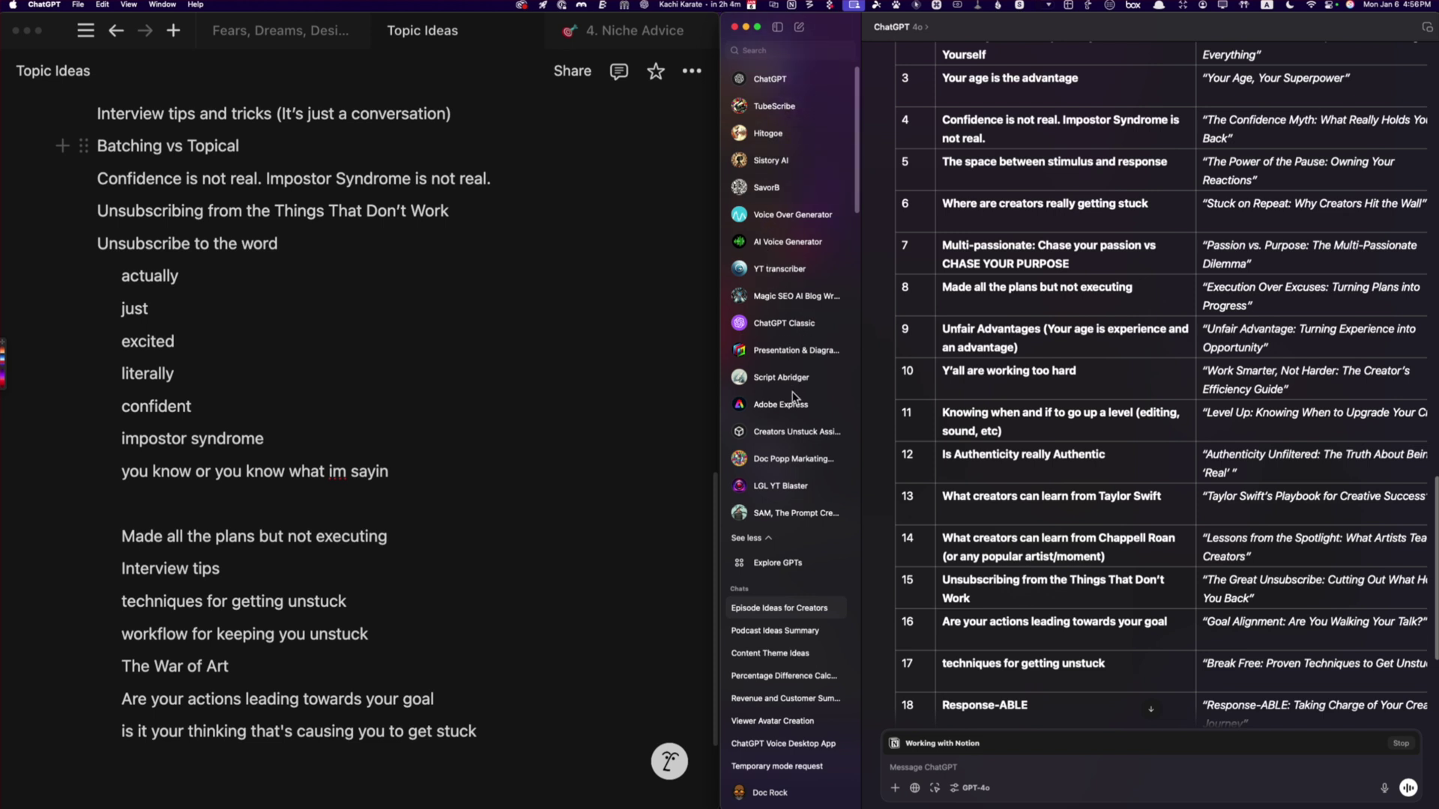
{"action": "left_click", "coordinate": [789, 431]}
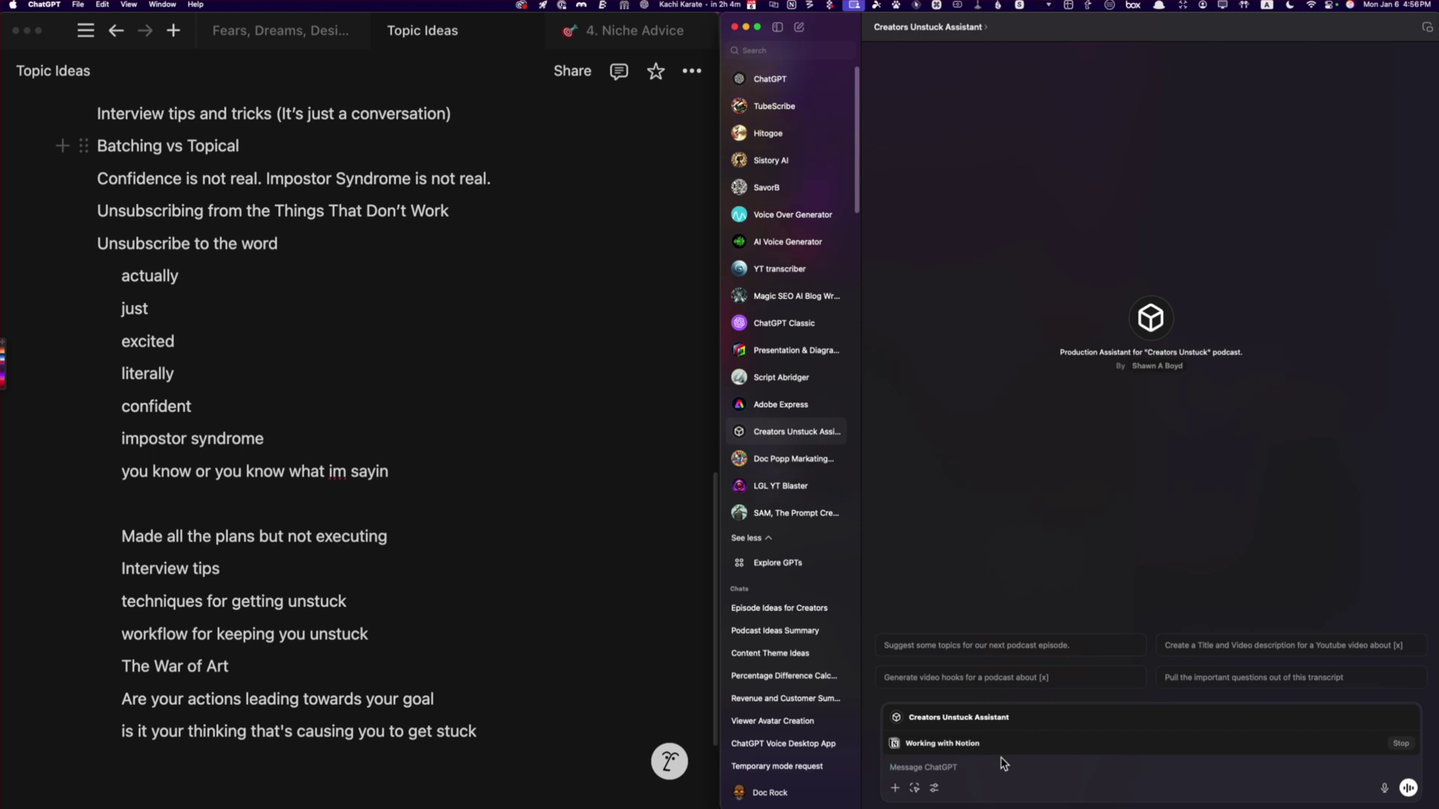
- Send the assistant the prompt "organize these topic ideas into a table and create some catchy titles for each entry"
{"action": "type", "text": "org"}
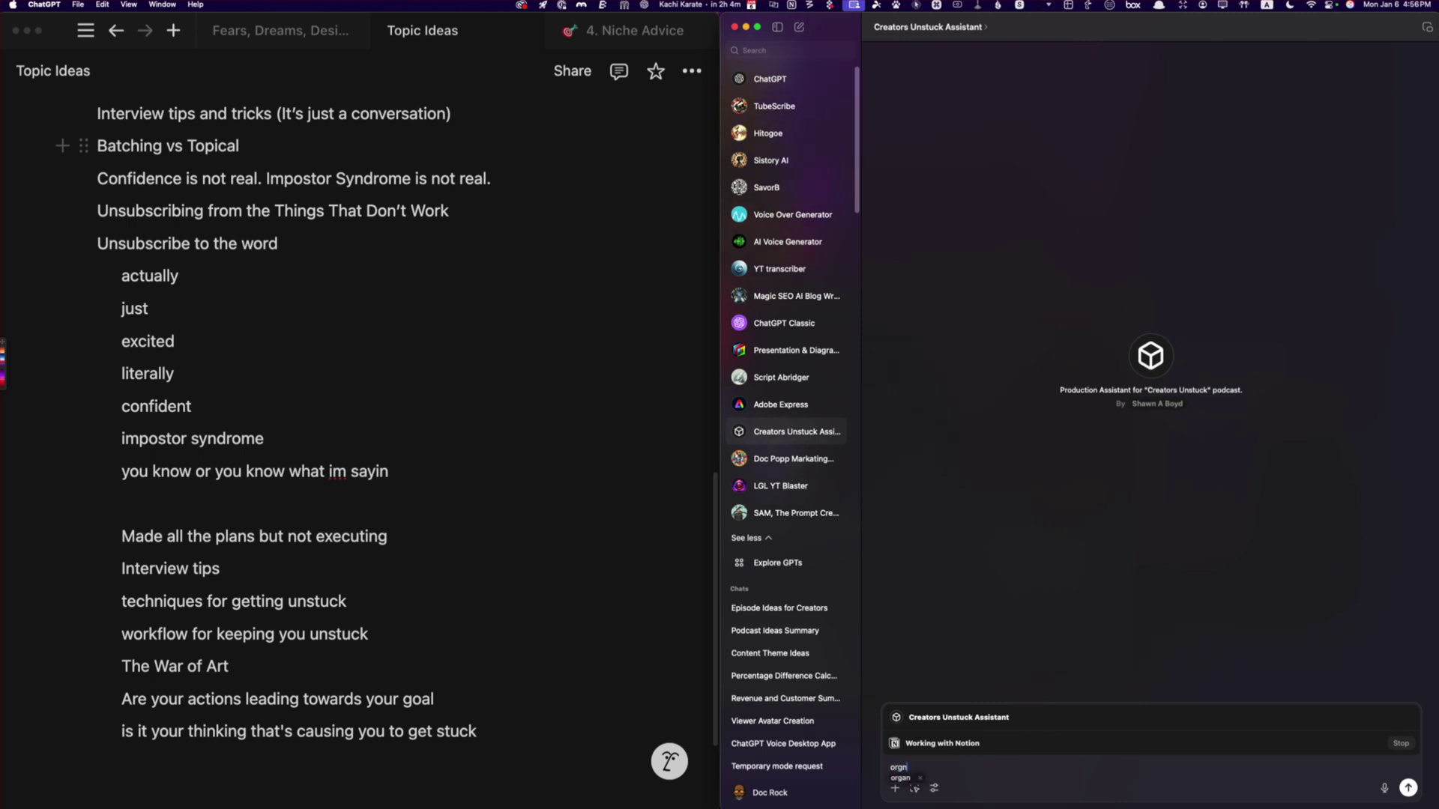
{"action": "type", "text": "anize these topice"}
{"action": "key", "text": "BackSpace"}
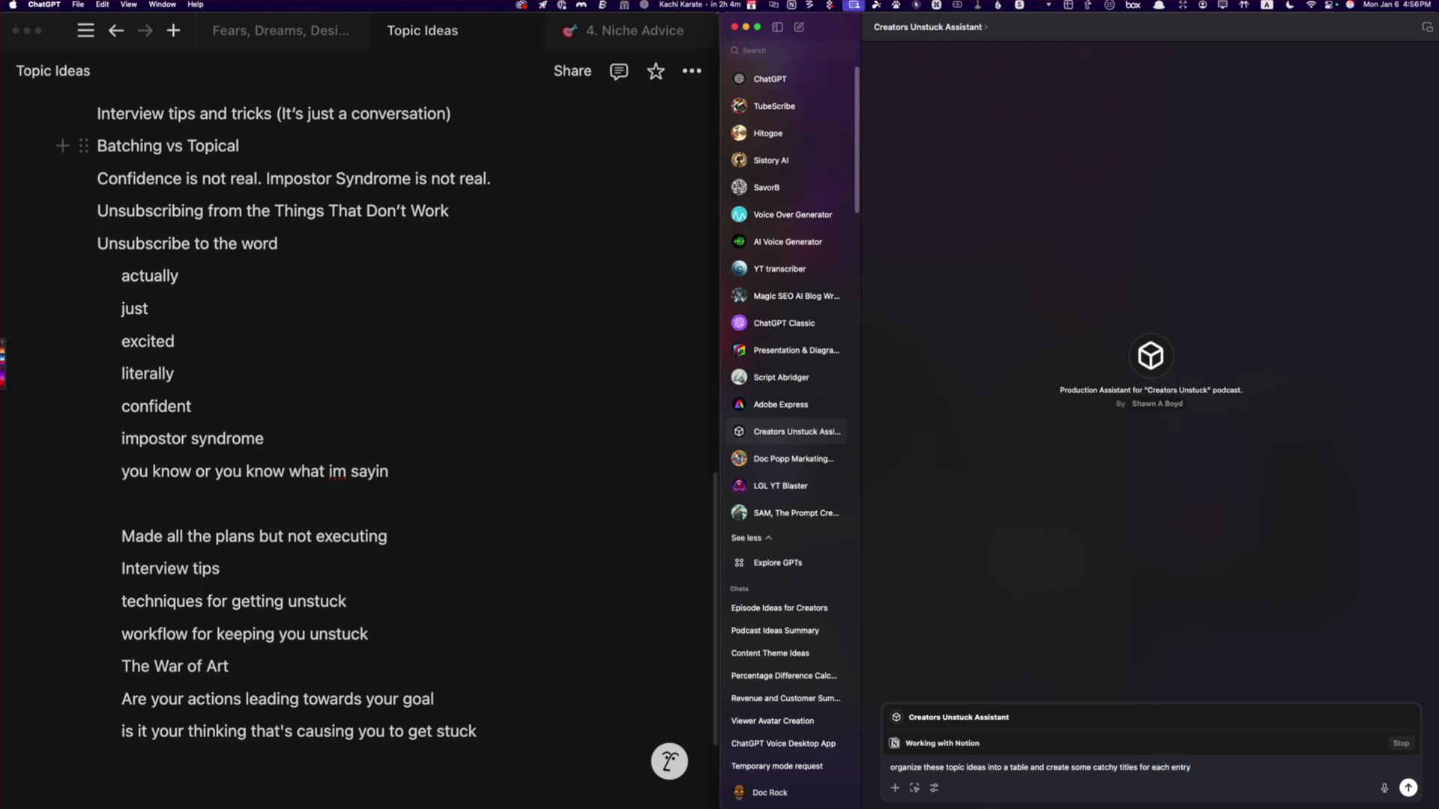
{"action": "key", "text": "Return"}
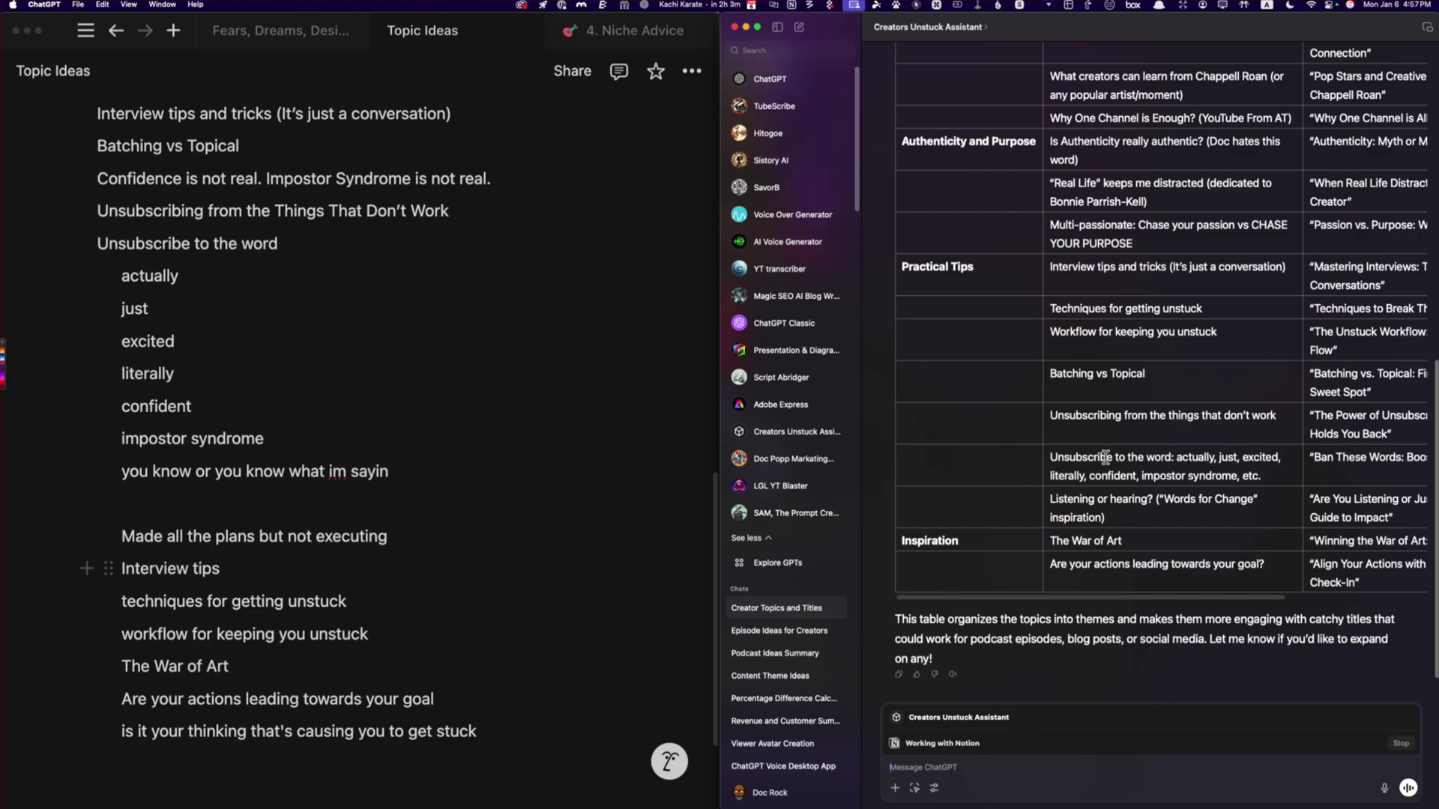
- Review the categorized topic table and send the assistant the prompt "save as a pdf"
{"action": "scroll", "coordinate": [1105, 457], "scroll_direction": "up", "scroll_amount": 20}
{"action": "scroll", "coordinate": [1105, 457], "scroll_direction": "down", "scroll_amount": 10}
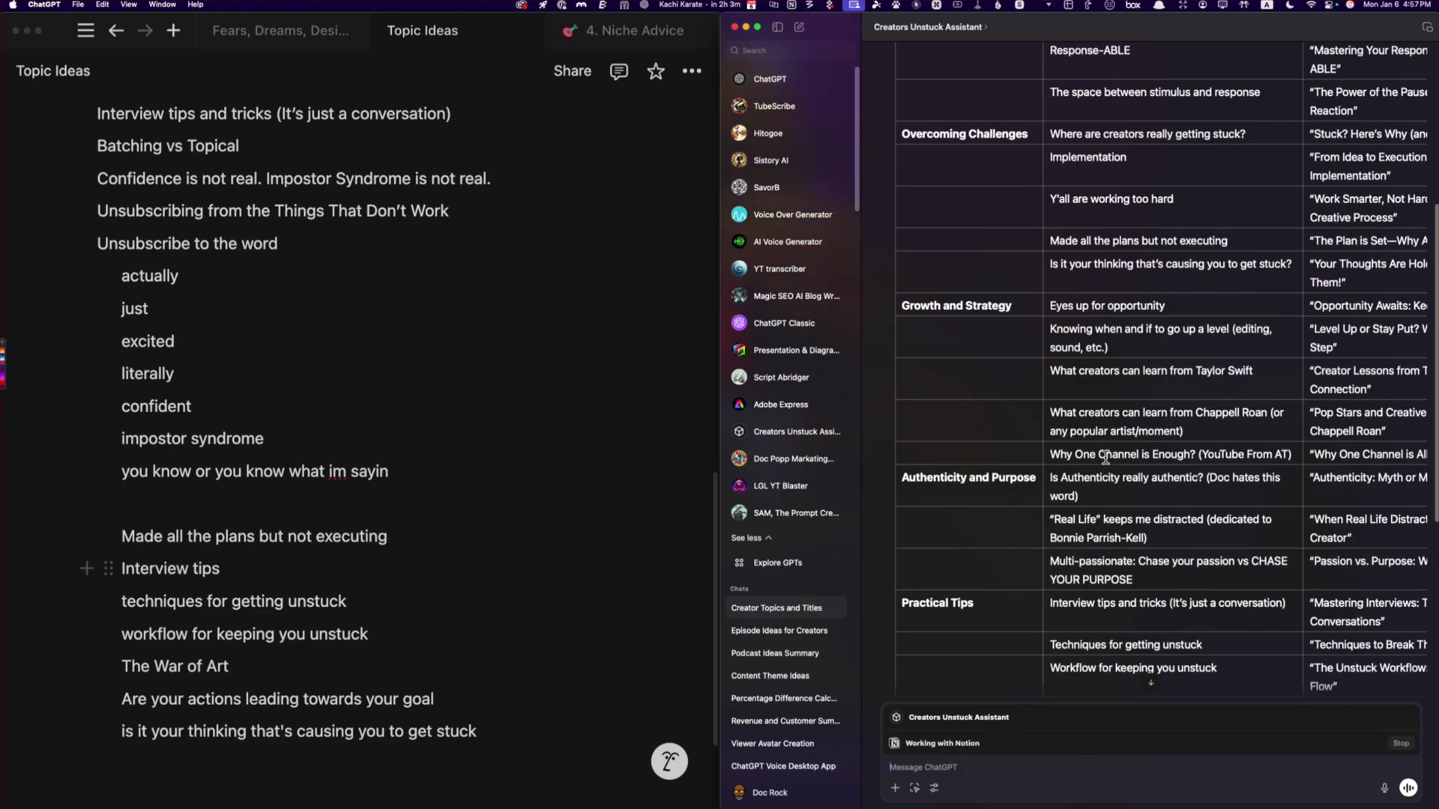
{"action": "scroll", "coordinate": [1105, 457], "scroll_direction": "down", "scroll_amount": 3}
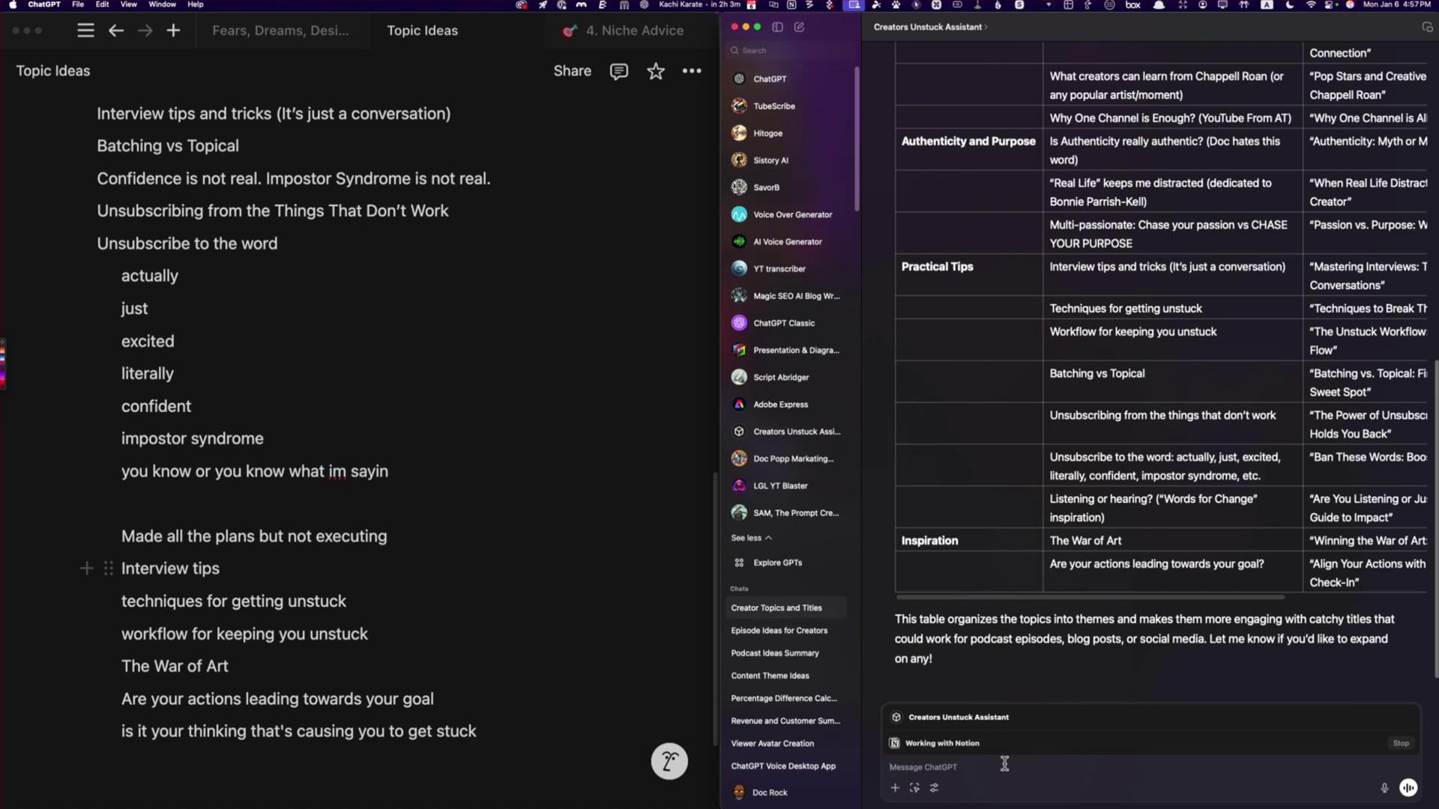
{"action": "type", "text": "save as a pdf"}
{"action": "key", "text": "Return"}
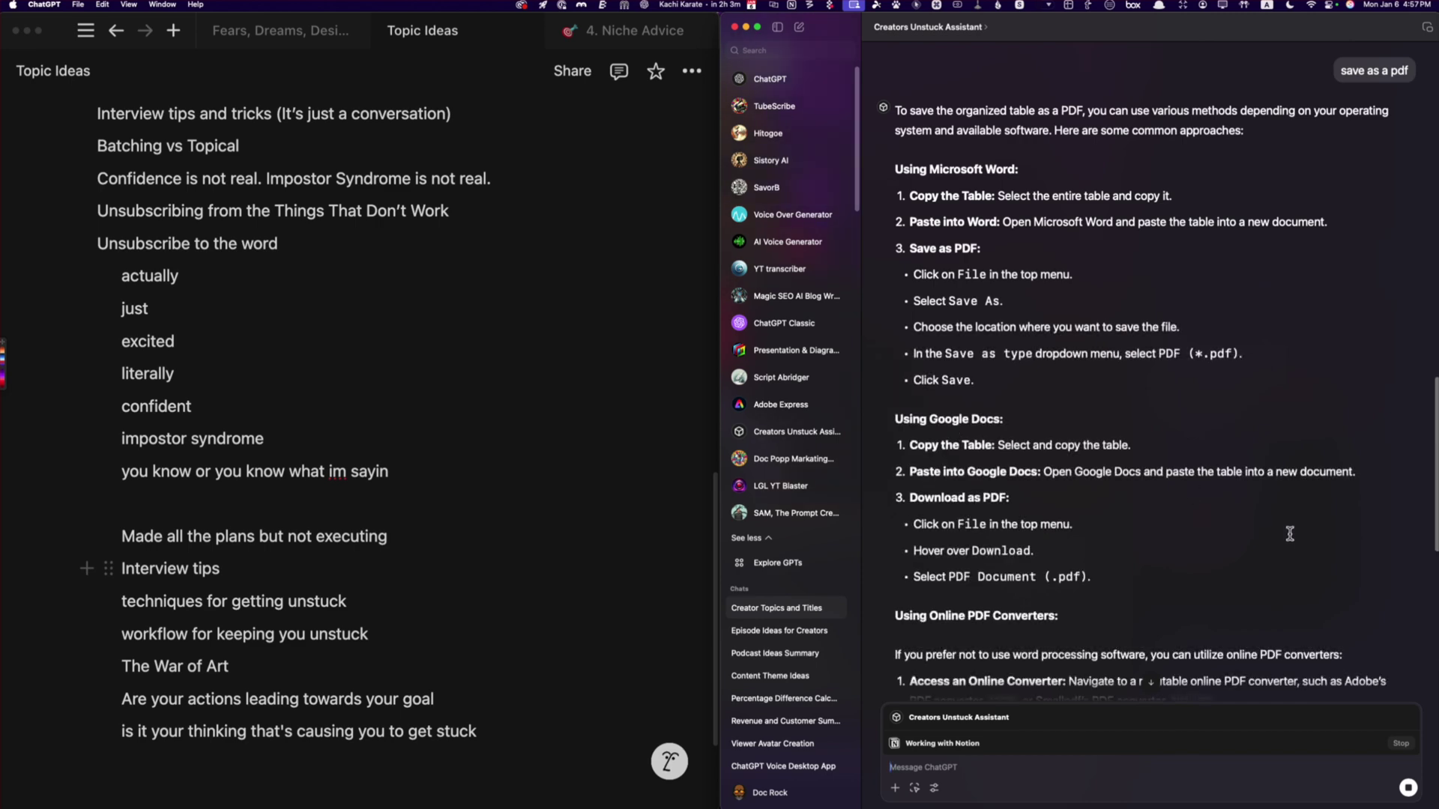
- Read through the assistant's instructions for saving a PDF and re-examine the table of topic ideas and catchy titles
{"action": "scroll", "coordinate": [1291, 535], "scroll_direction": "down", "scroll_amount": 10}
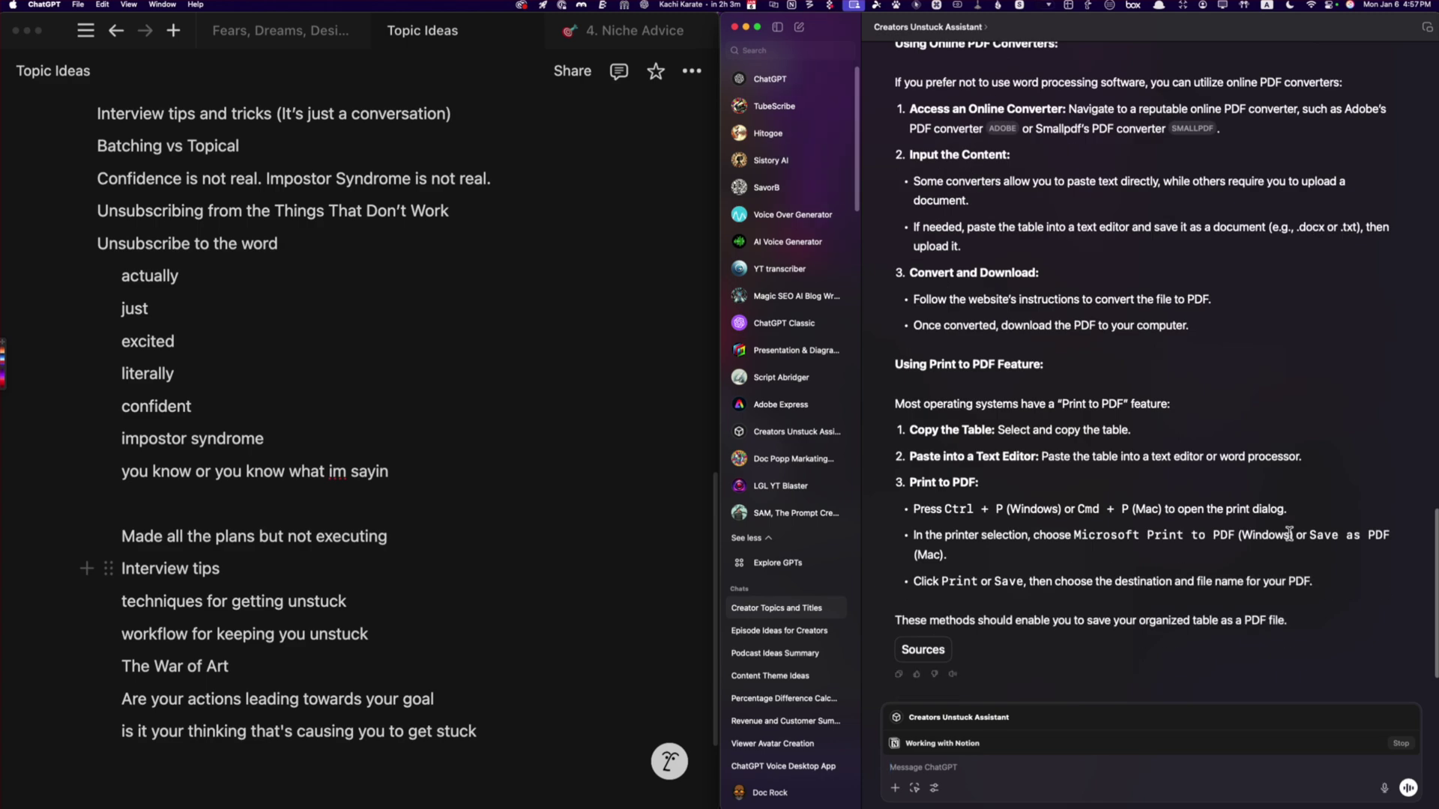
{"action": "scroll", "coordinate": [1283, 524], "scroll_direction": "up", "scroll_amount": 6}
{"action": "scroll", "coordinate": [1281, 522], "scroll_direction": "up", "scroll_amount": 20}
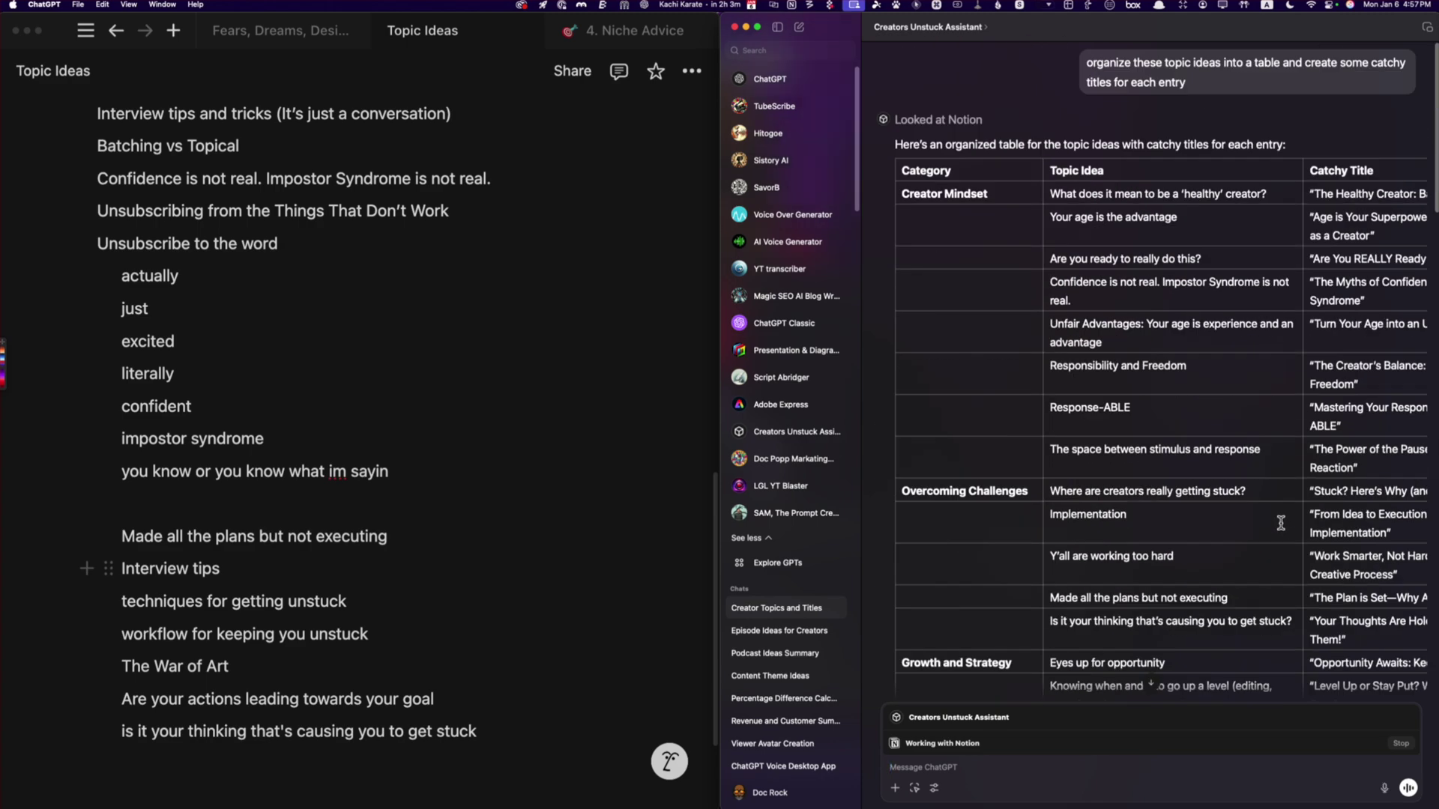
{"action": "scroll", "coordinate": [1281, 523], "scroll_direction": "down", "scroll_amount": 12}
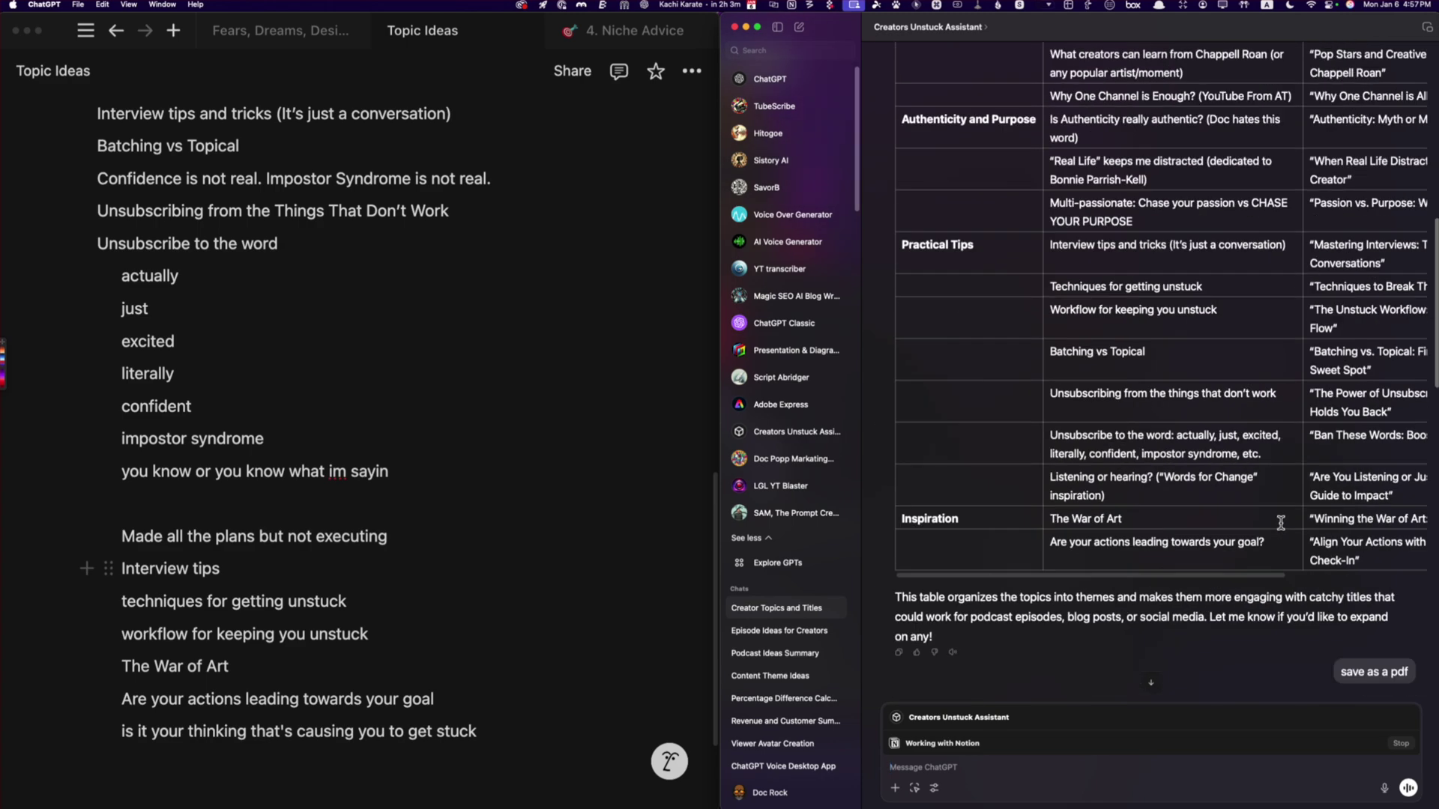
{"action": "scroll", "coordinate": [1281, 523], "scroll_direction": "down", "scroll_amount": 3}
{"action": "scroll", "coordinate": [1281, 525], "scroll_direction": "up", "scroll_amount": 15}
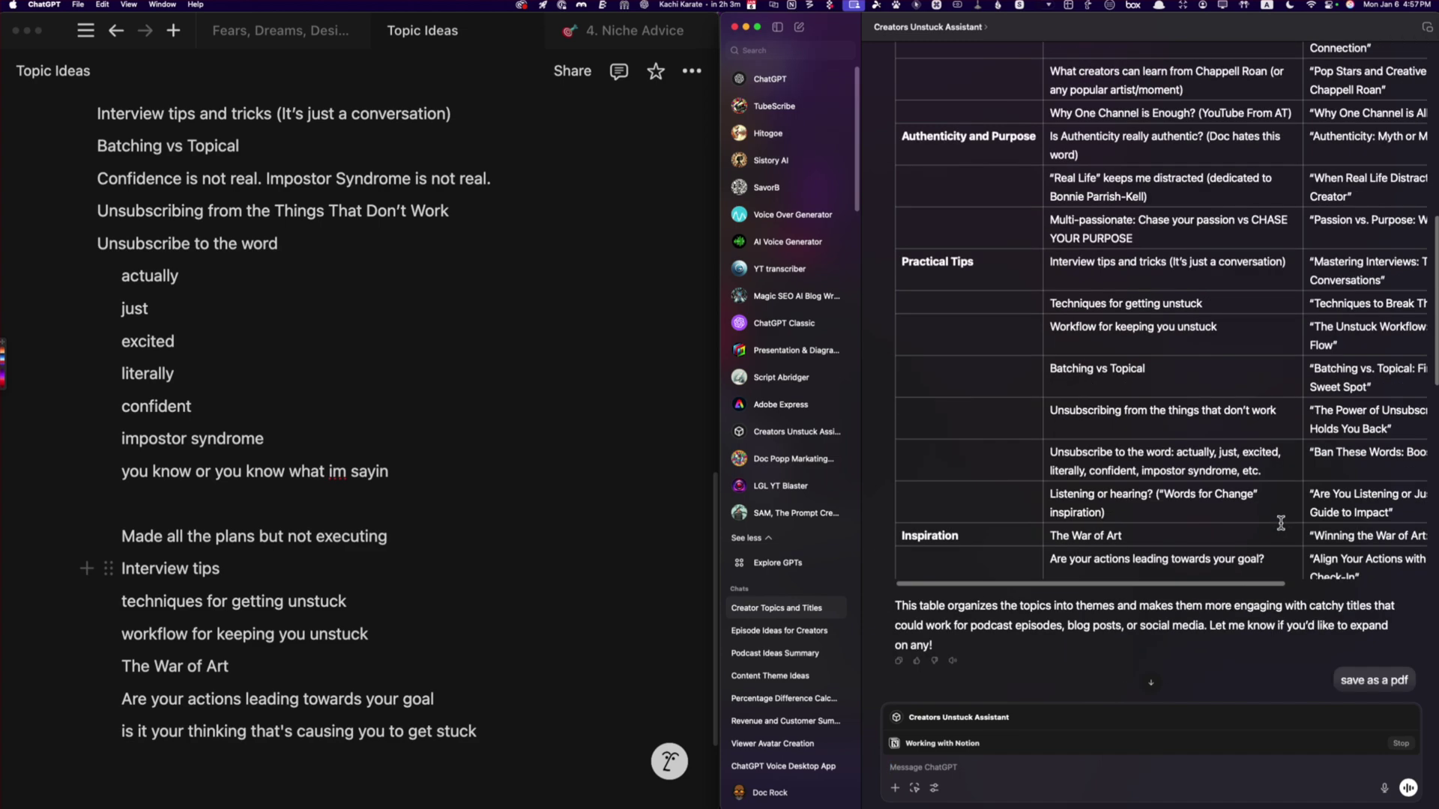
{"action": "scroll", "coordinate": [1281, 522], "scroll_direction": "up", "scroll_amount": 2}
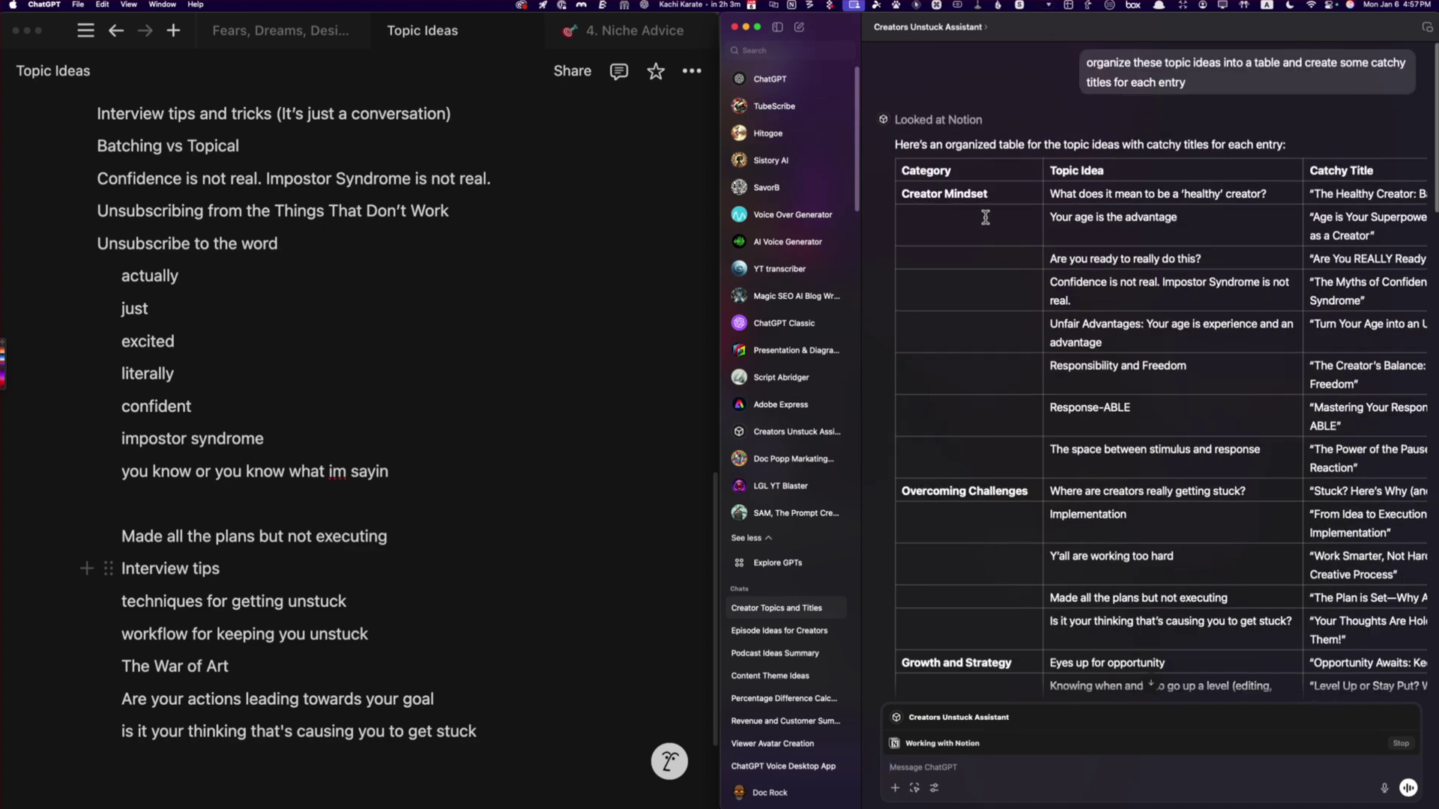
{"action": "scroll", "coordinate": [958, 241], "scroll_direction": "down", "scroll_amount": 15}
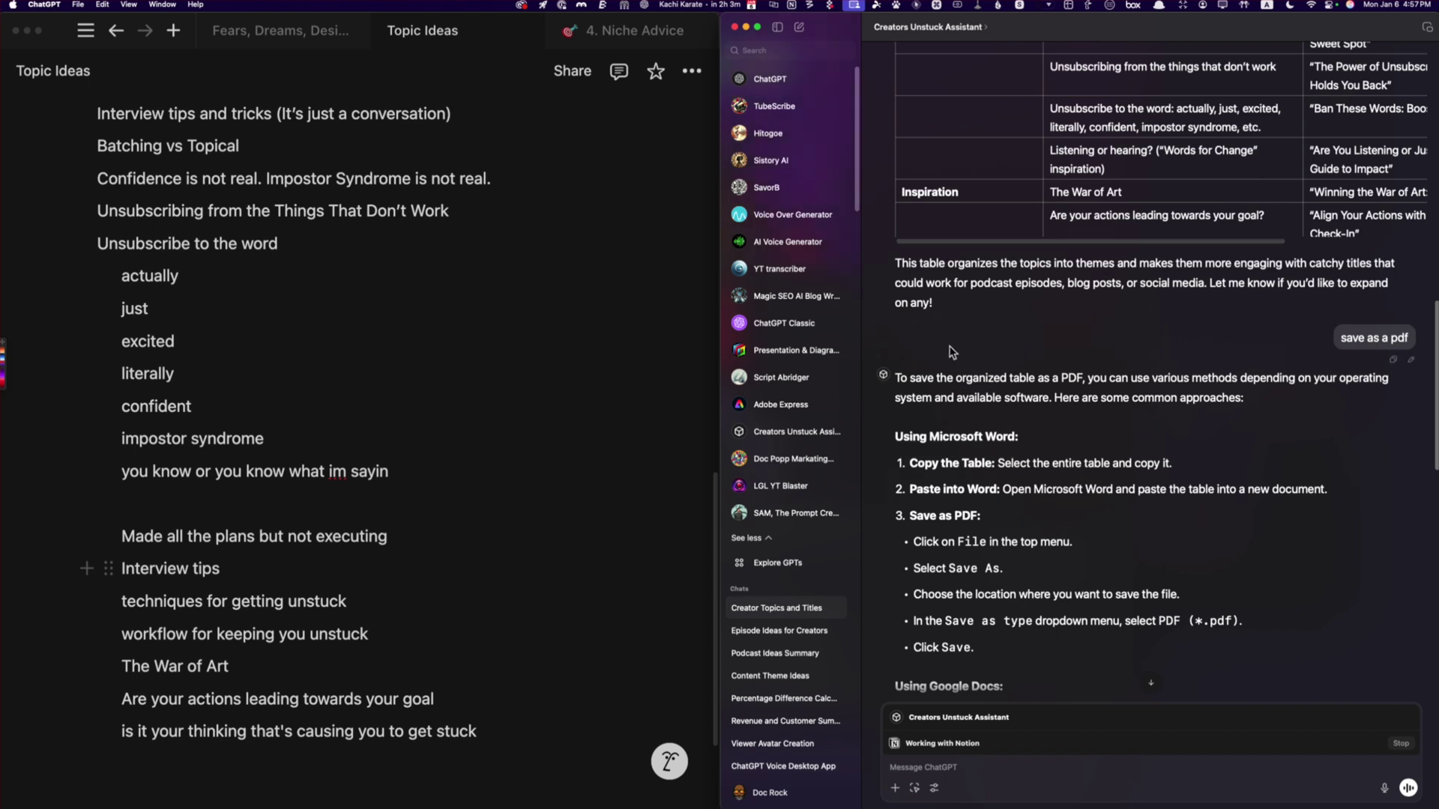
{"action": "scroll", "coordinate": [1119, 330], "scroll_direction": "up", "scroll_amount": 2}
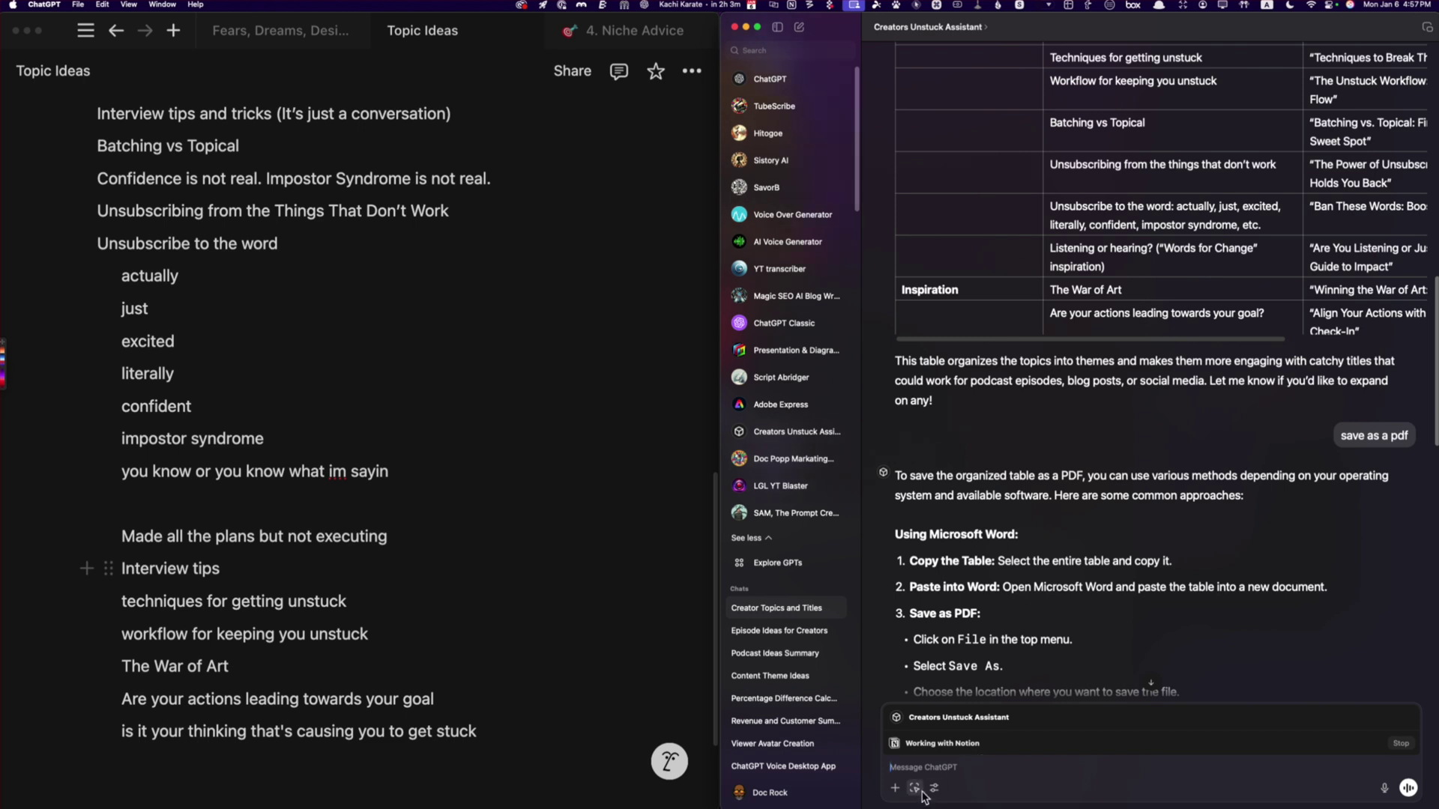
- Stop the assistant from working with Notion and send the prompt "output as a pdf"
{"action": "left_click", "coordinate": [1404, 744]}
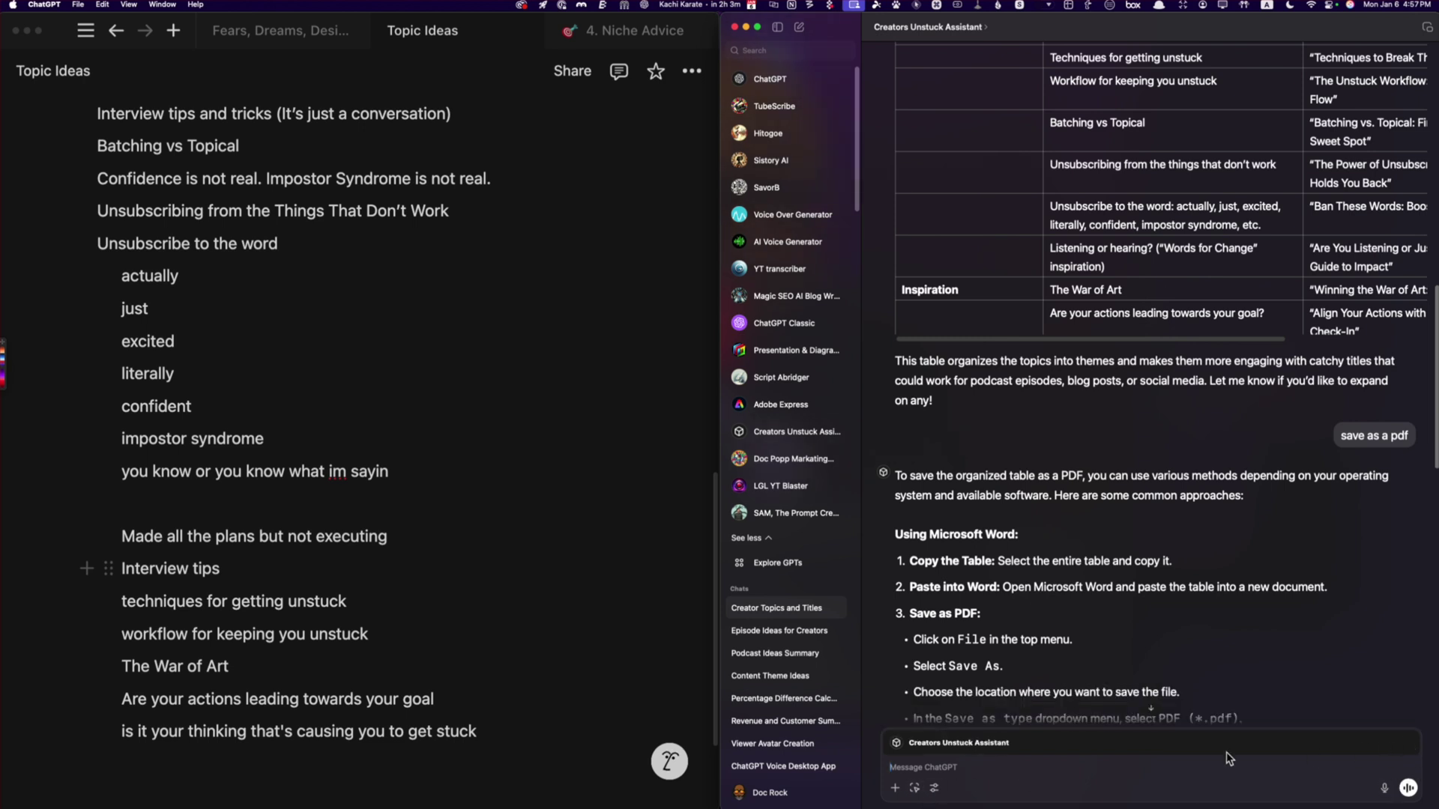
{"action": "type", "text": "output as a pdf"}
{"action": "key", "text": "Return"}
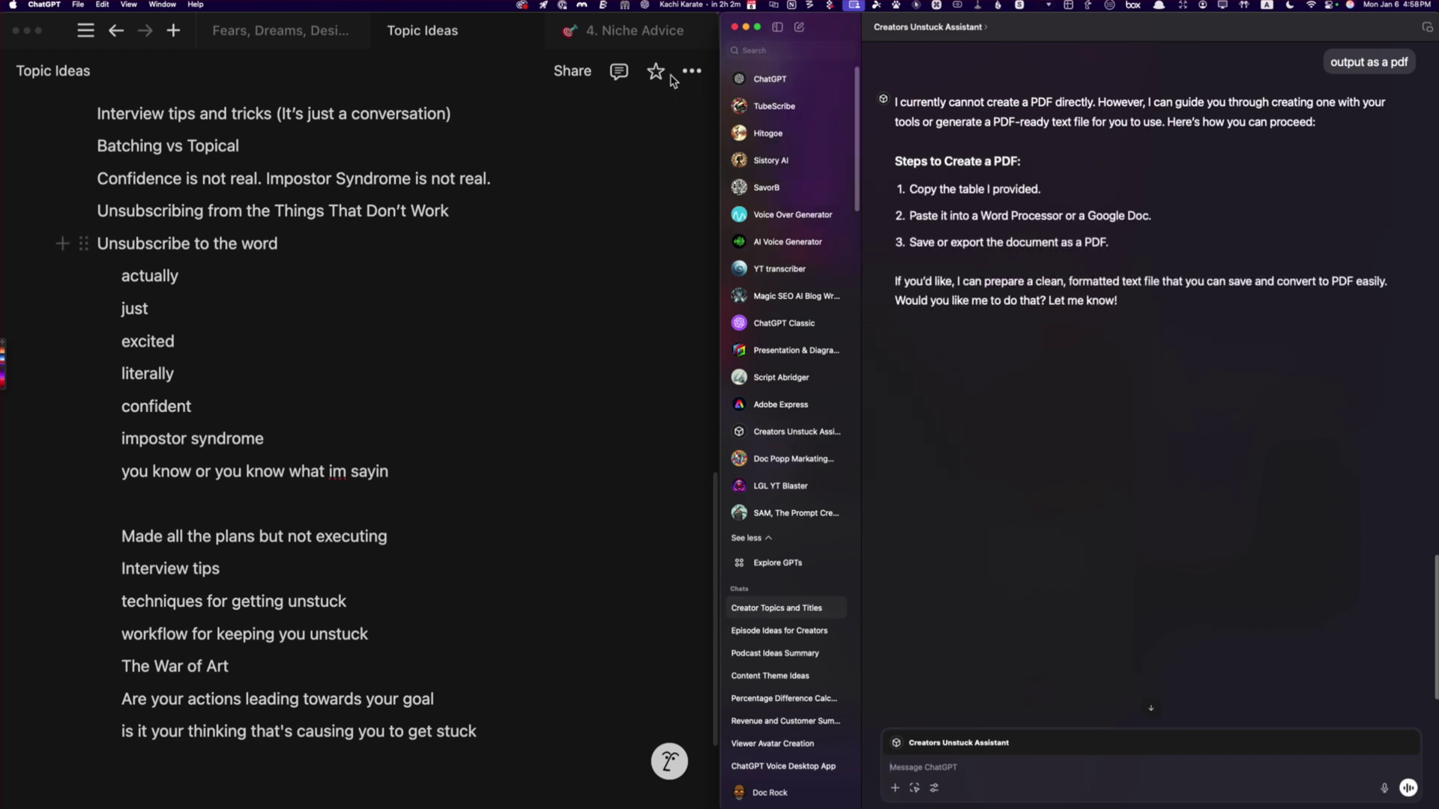
- Switch to the Notes app
{"action": "left_click", "coordinate": [622, 171]}
{"action": "mouse_move", "coordinate": [905, 798]}
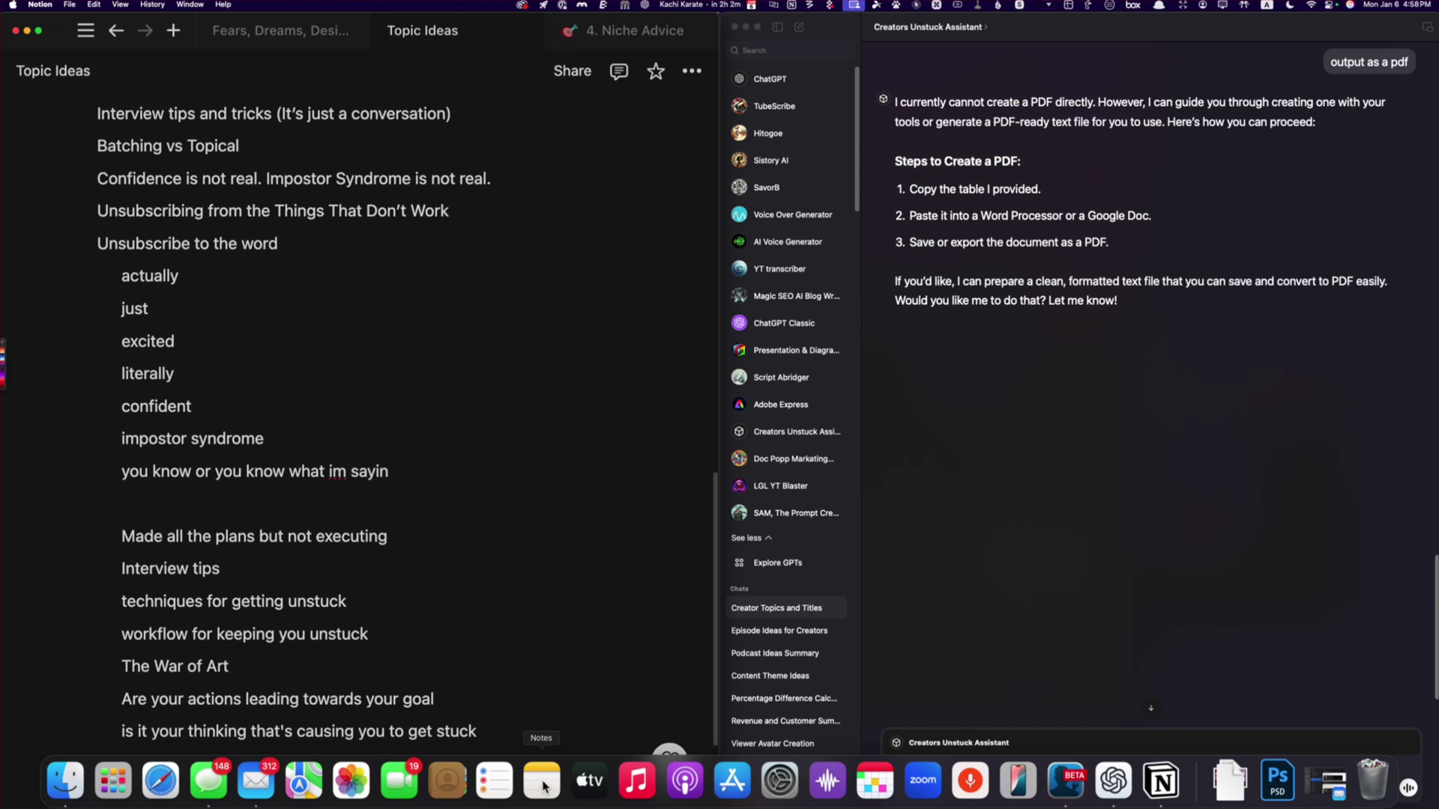
{"action": "left_click", "coordinate": [542, 787]}
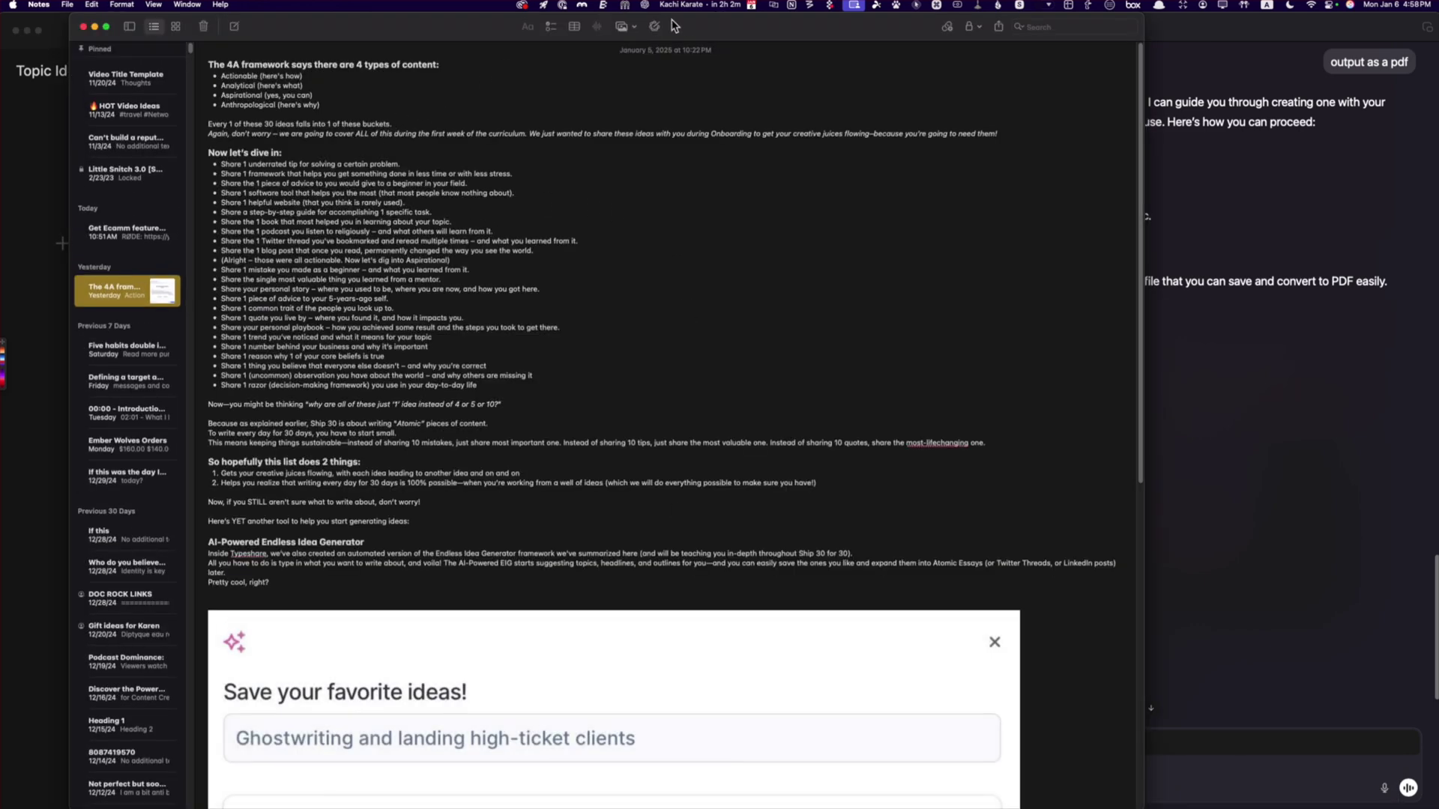
- Arrange the Notes window to fill the half of the screen beside the ChatGPT window
{"action": "left_click_drag", "start_coordinate": [697, 34], "coordinate": [667, 26]}
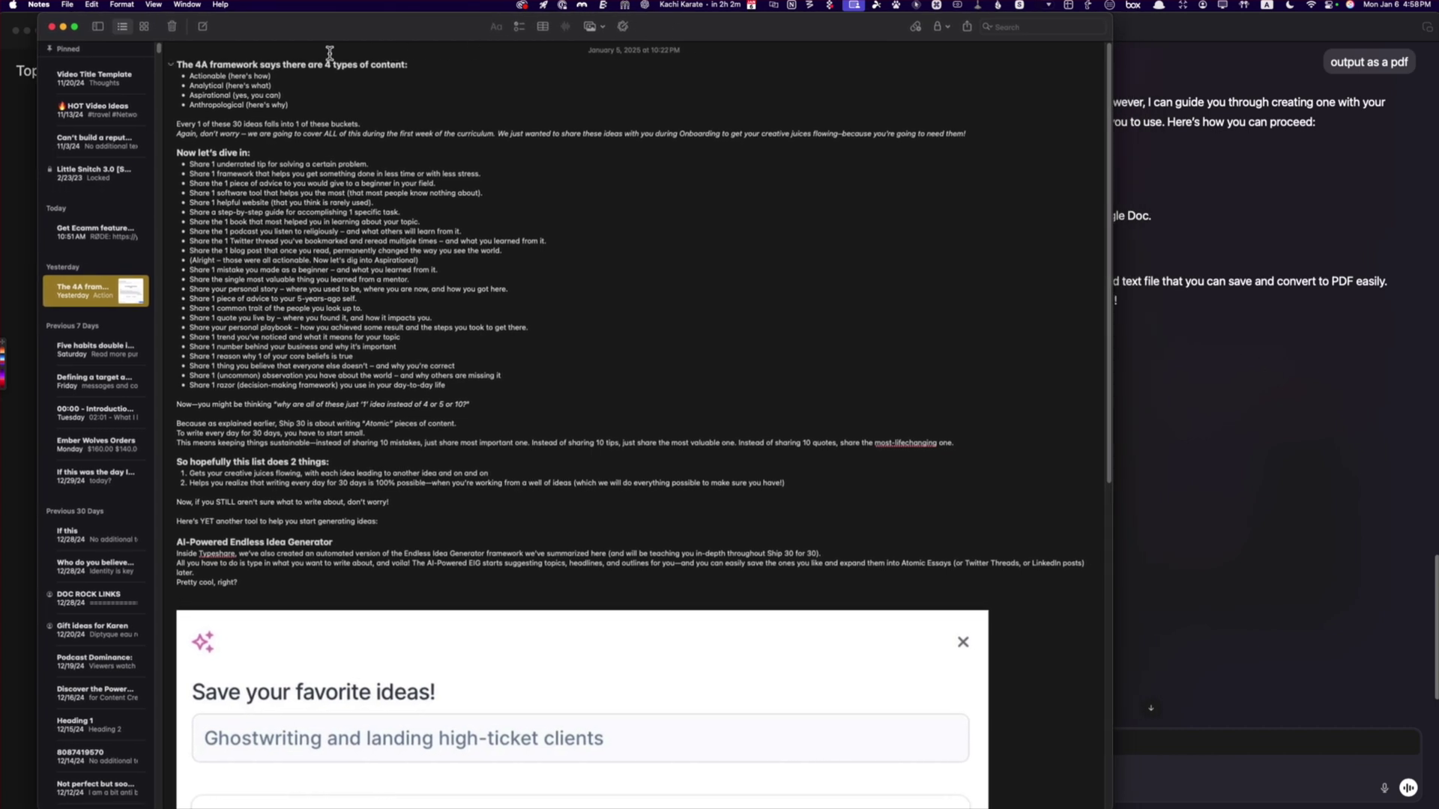
{"action": "mouse_move", "coordinate": [277, 30]}
{"action": "left_mouse_down"}
{"action": "mouse_move", "coordinate": [275, 62]}
{"action": "mouse_move", "coordinate": [285, 42]}
{"action": "left_mouse_up"}
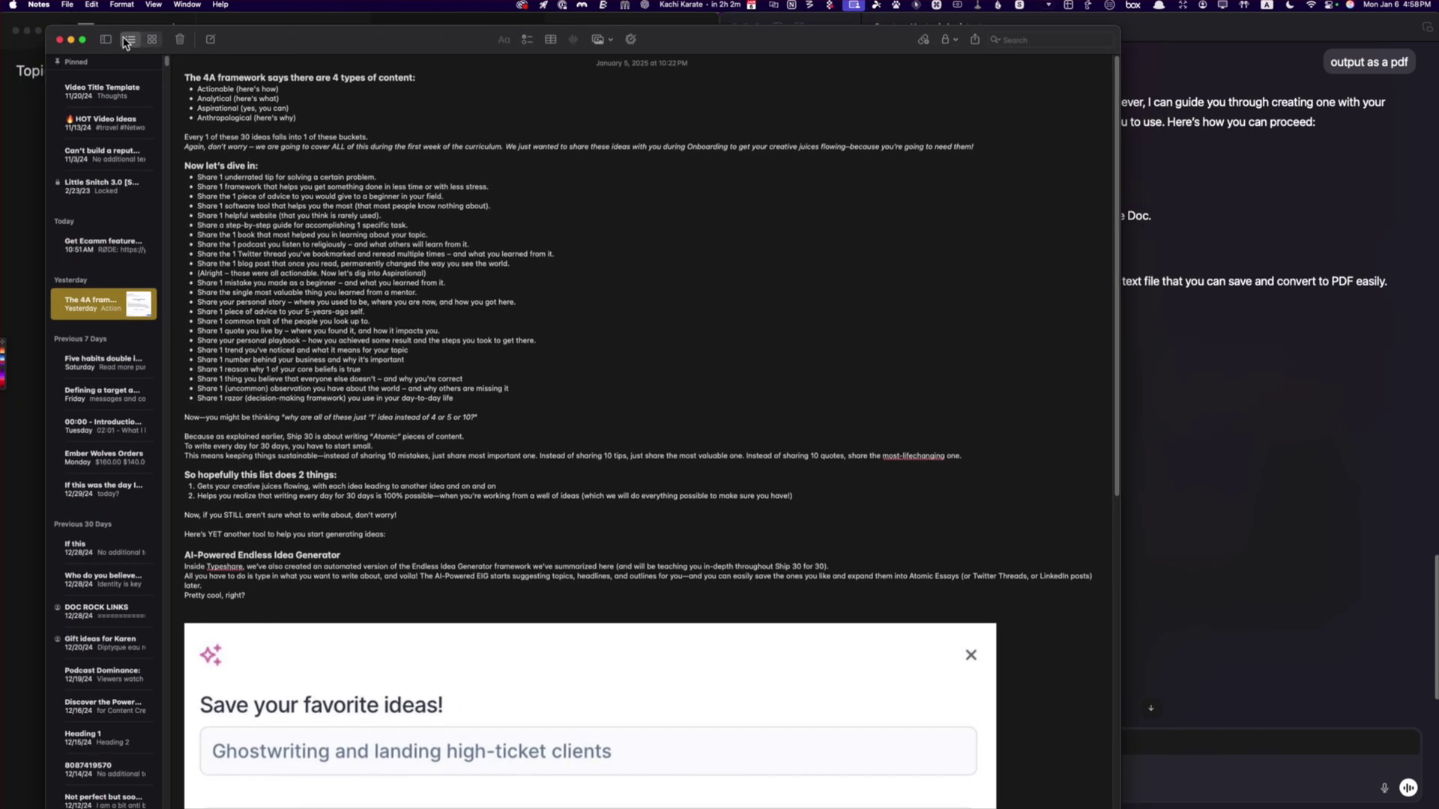
{"action": "left_click", "coordinate": [84, 40]}
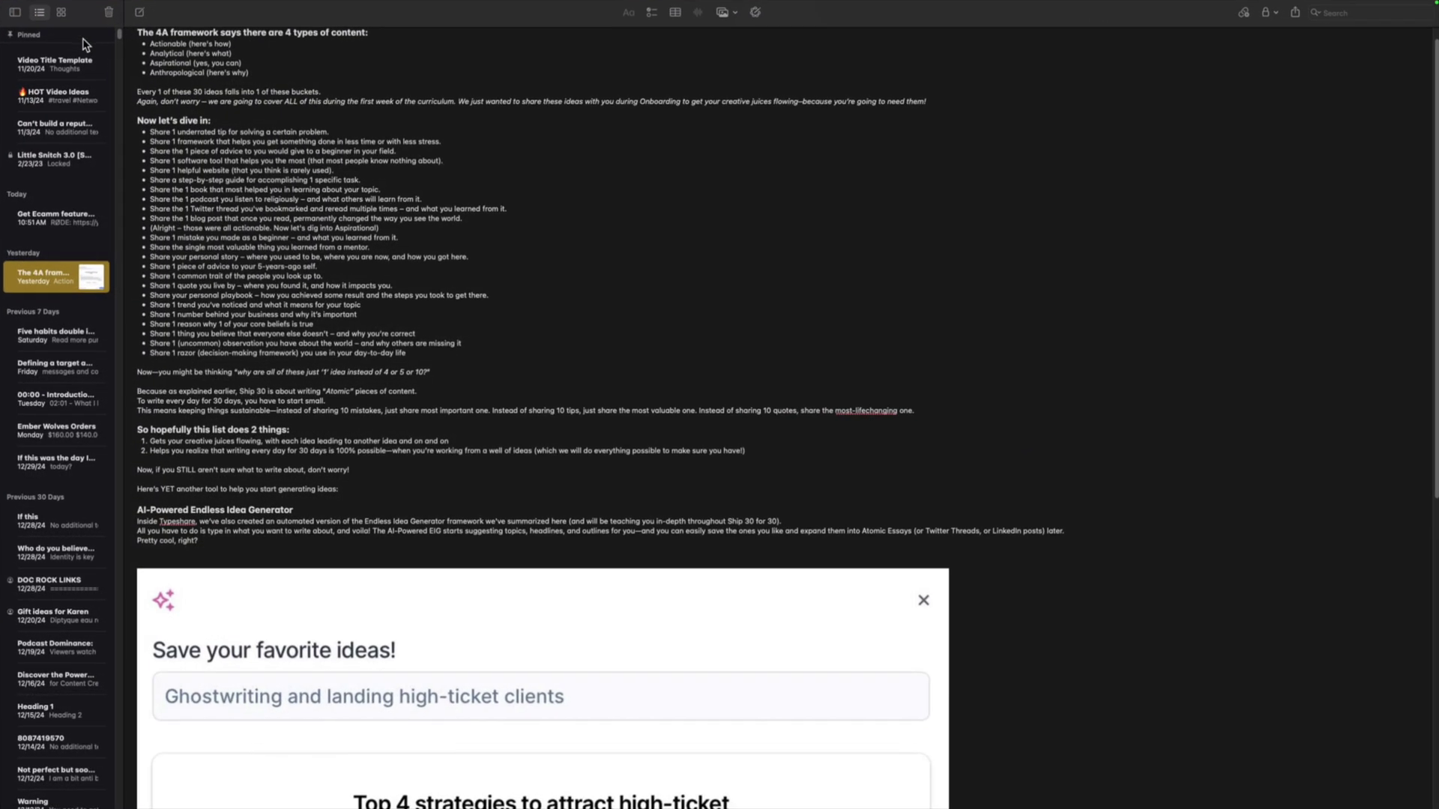
{"action": "mouse_move", "coordinate": [49, 4]}
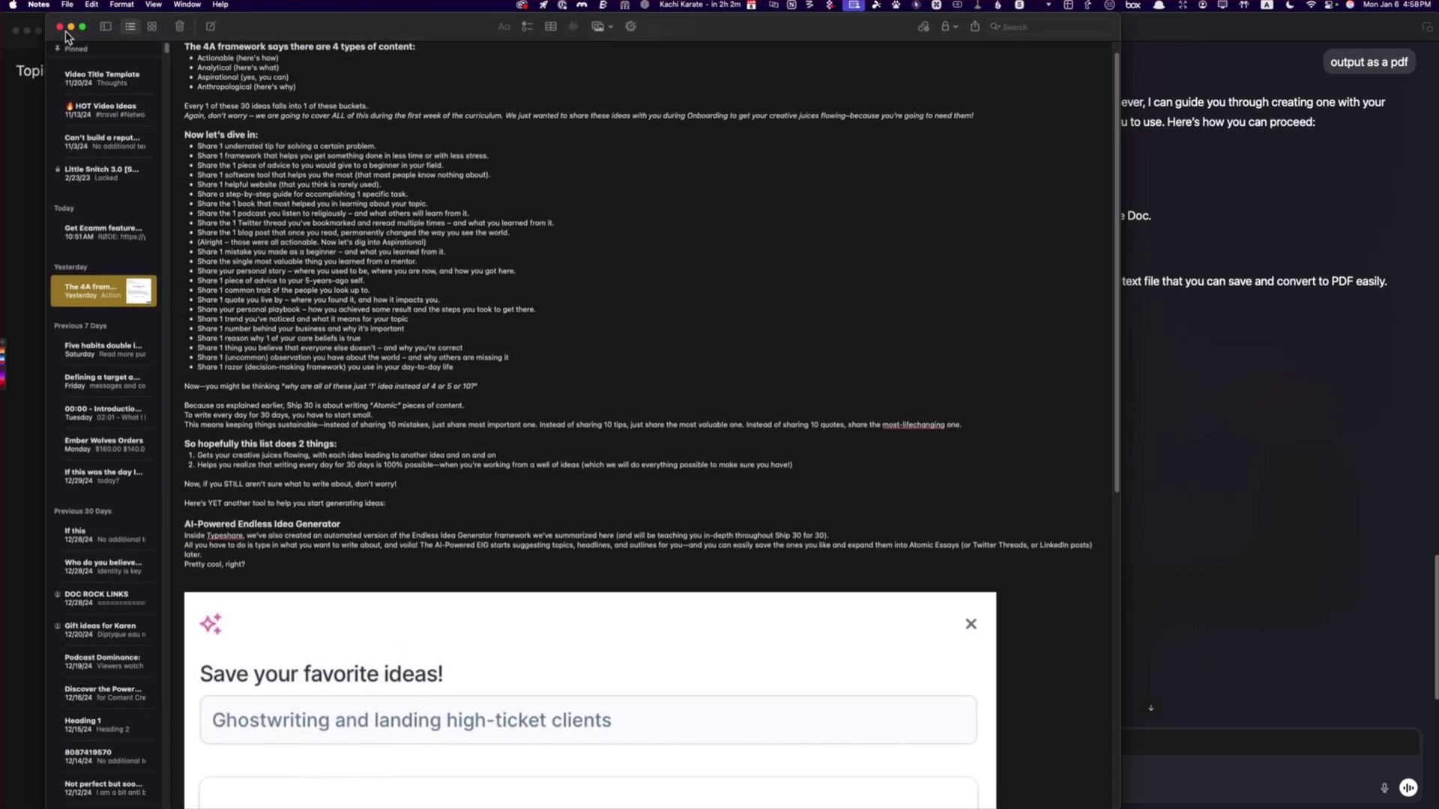
{"action": "left_click", "coordinate": [104, 48]}
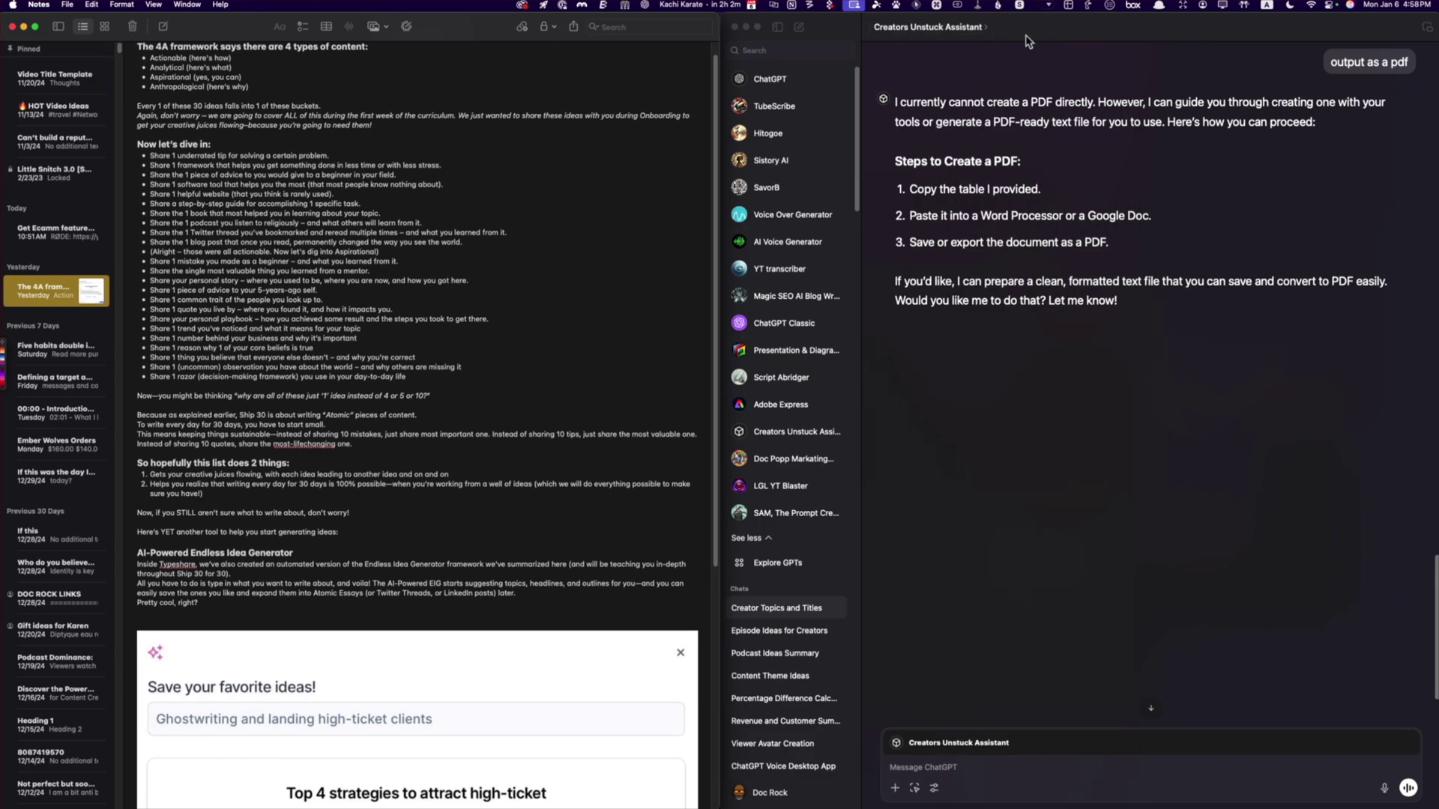
- Start a new ChatGPT chat and set it to work with the Notes app
{"action": "left_click", "coordinate": [799, 30]}
{"action": "left_click", "coordinate": [799, 29]}
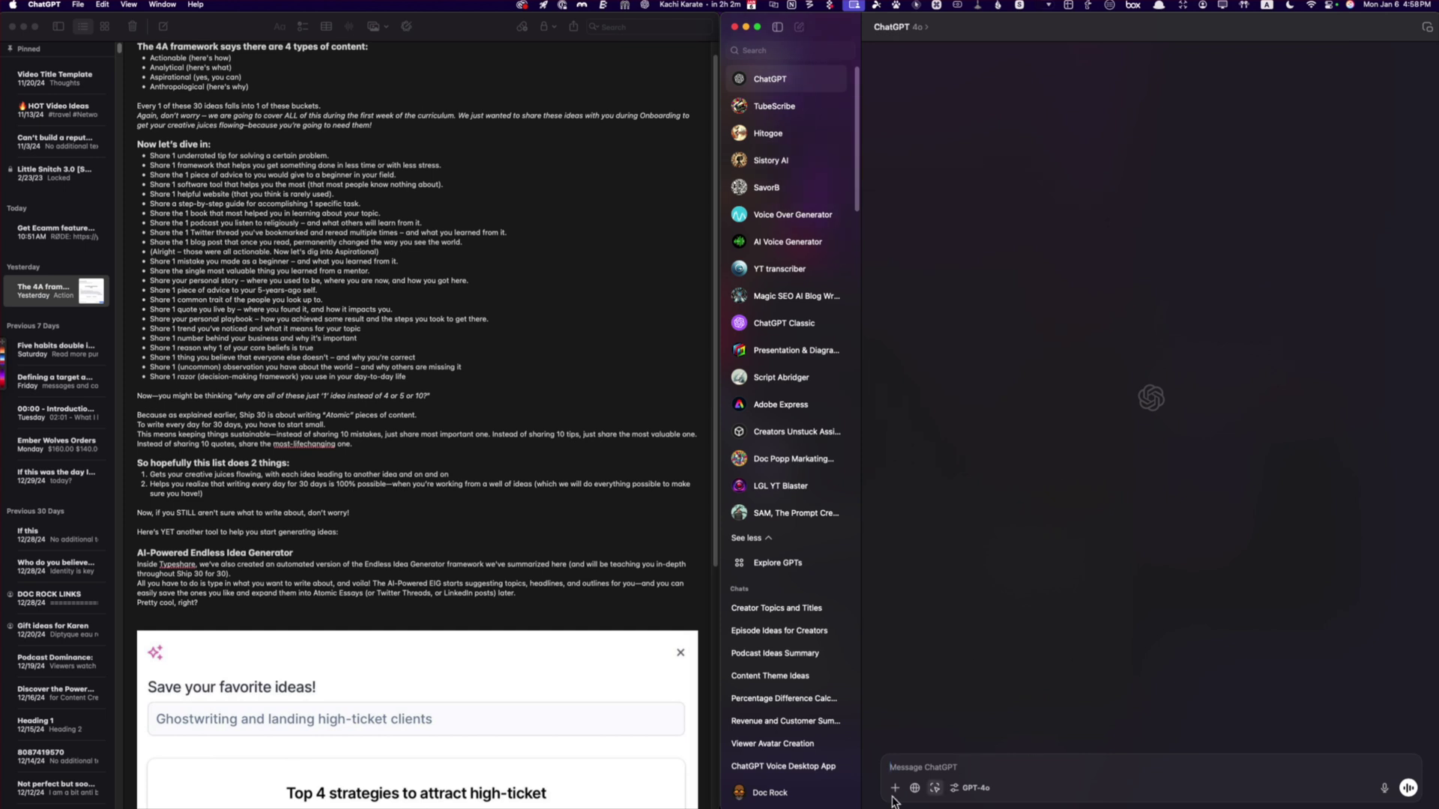
{"action": "left_click", "coordinate": [935, 789]}
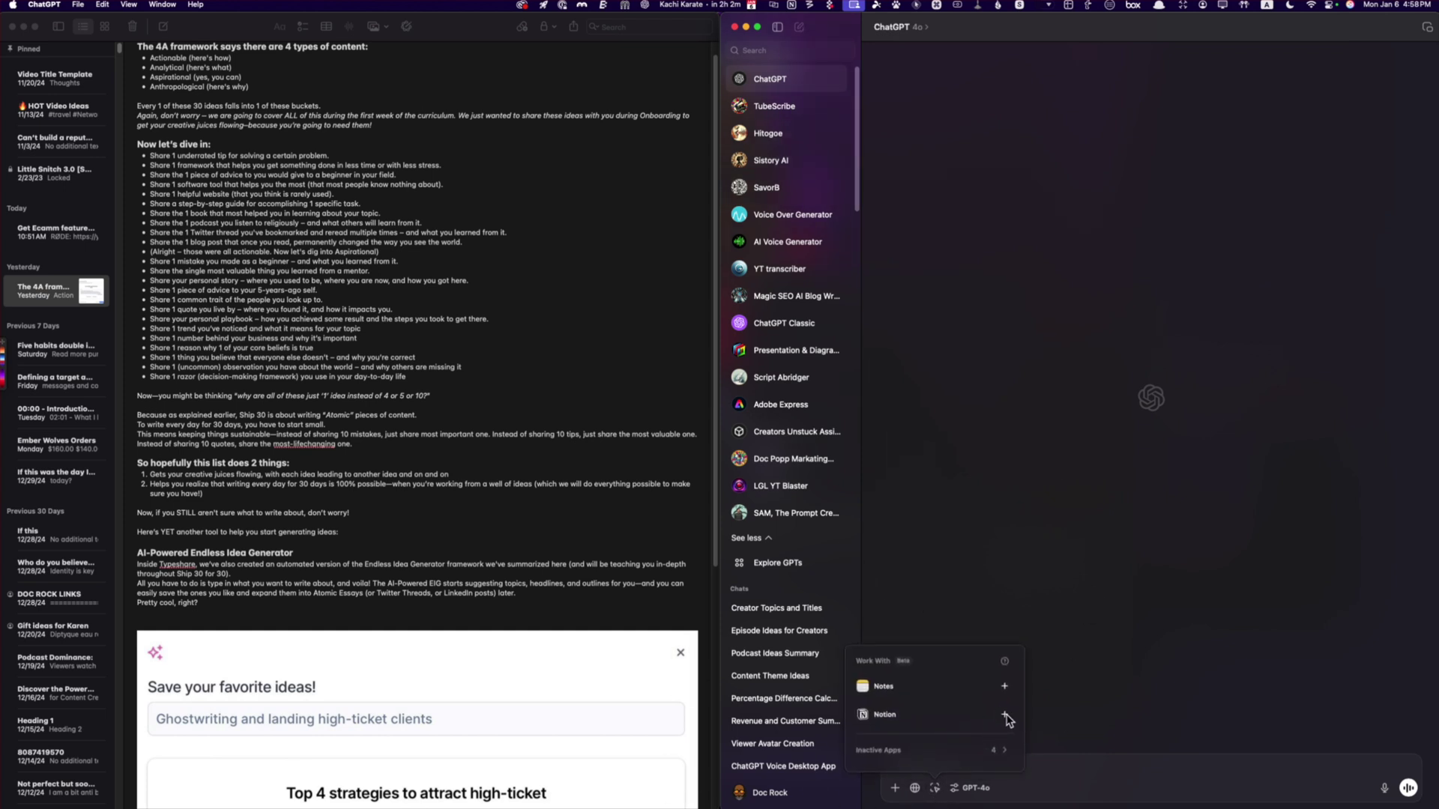
{"action": "left_click", "coordinate": [1005, 687]}
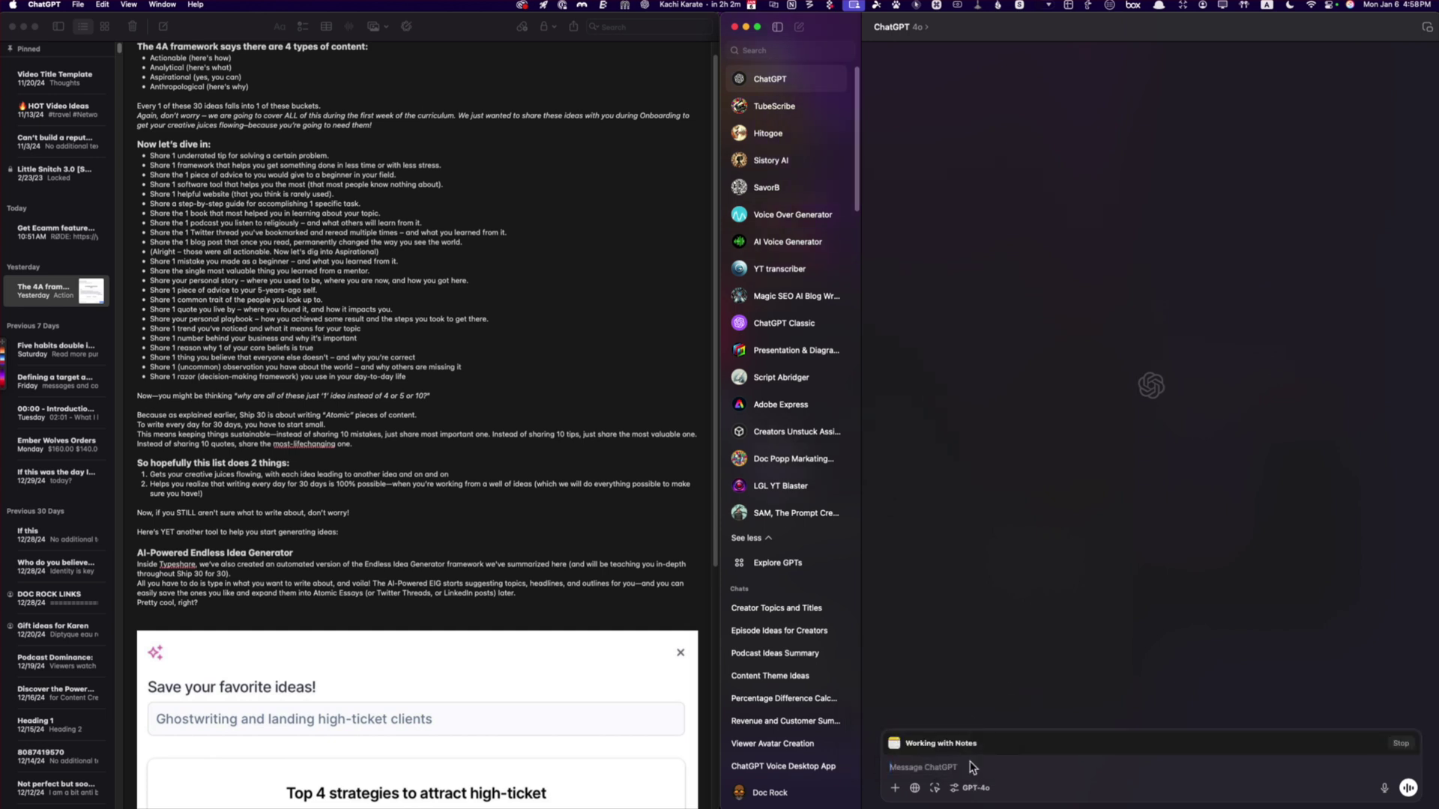
{"action": "type", "text": "c"}
{"action": "type", "text": "reate some posts based on these"}
{"action": "key", "text": "super+a"}
{"action": "key", "text": "BackSpace"}
{"action": "type", "text": "create so"}
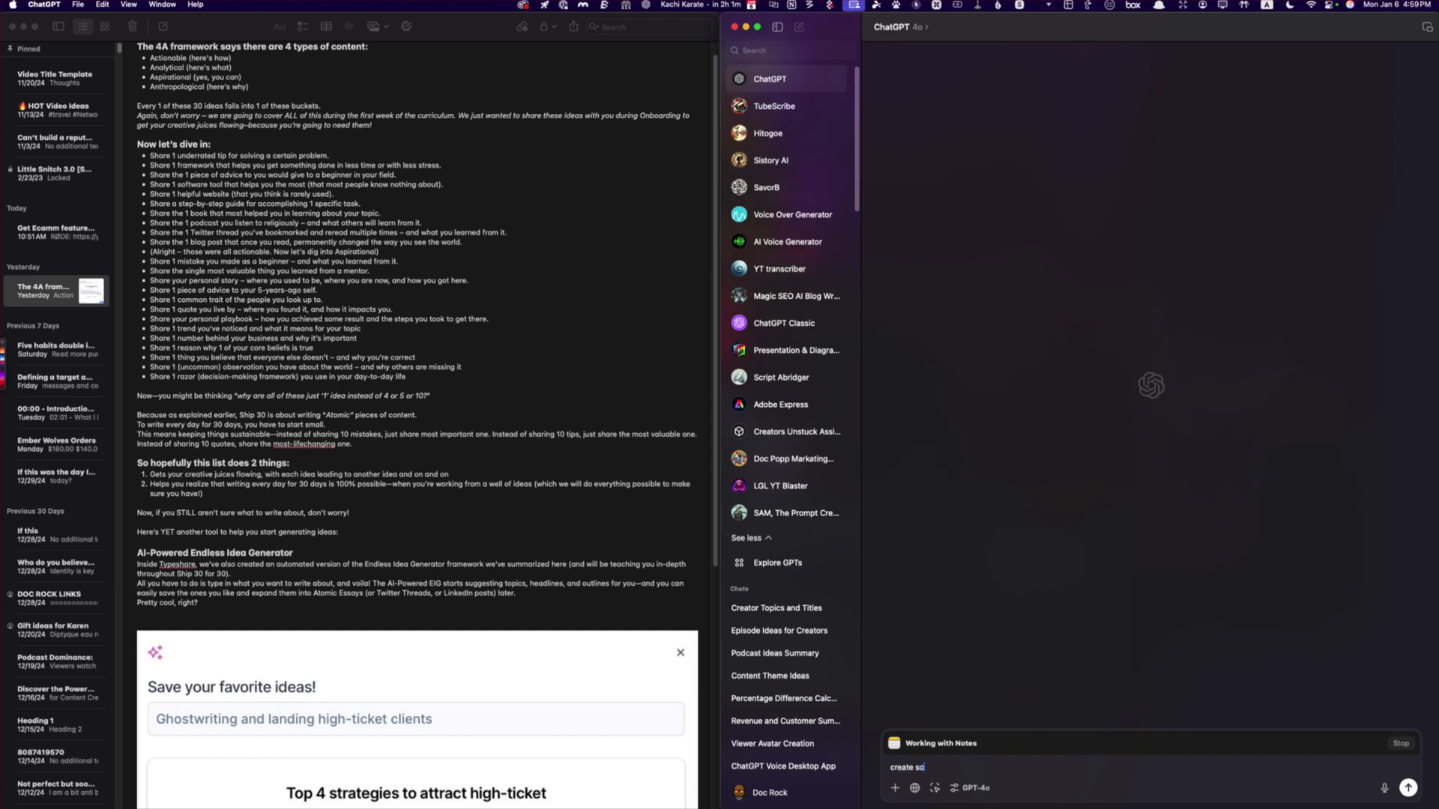
{"action": "key", "text": "super+a"}
{"action": "key", "text": "BackSpace"}
- Stop ChatGPT from working with Notes, then switch to the Notes window and back to ChatGPT
{"action": "left_click", "coordinate": [1401, 745]}
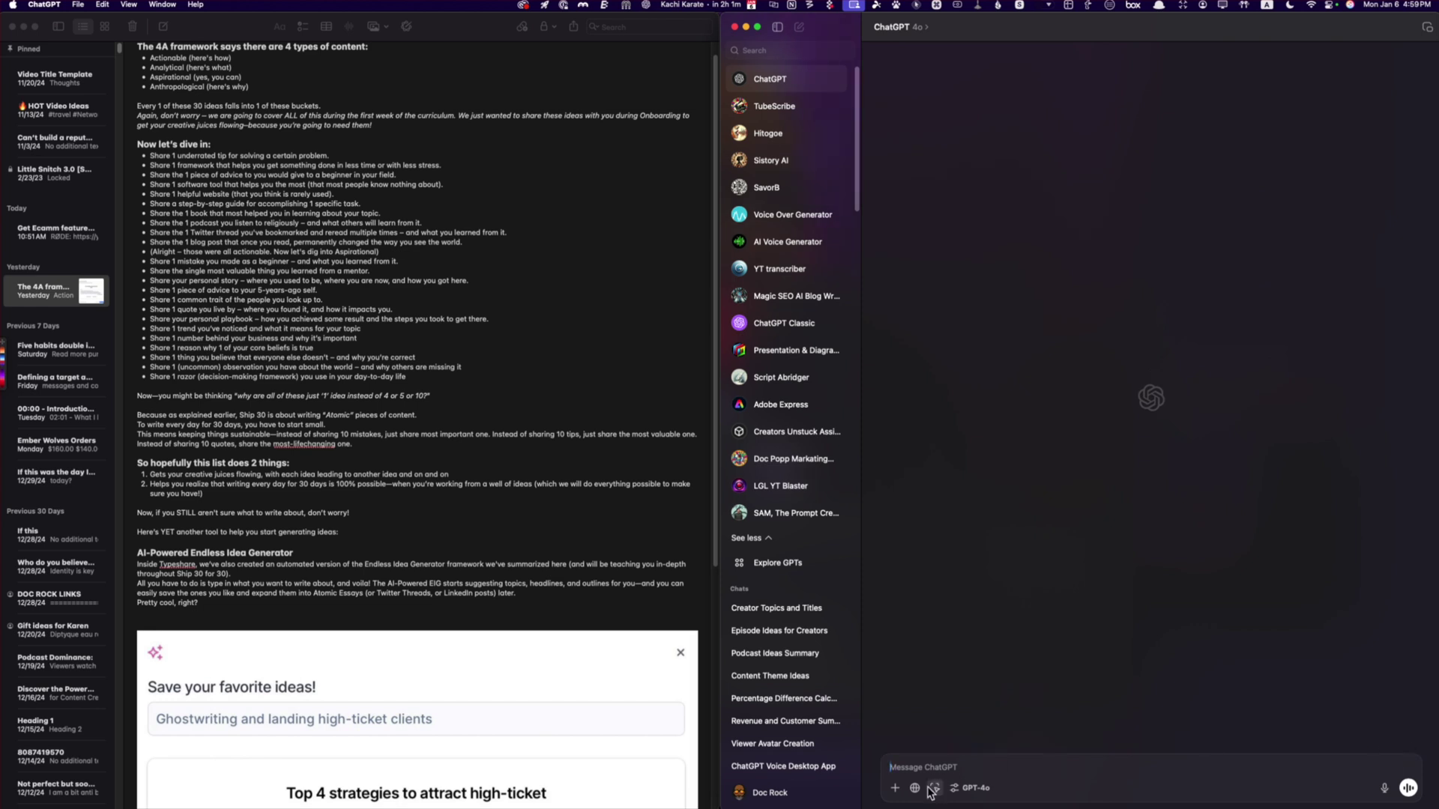
{"action": "left_click", "coordinate": [388, 593]}
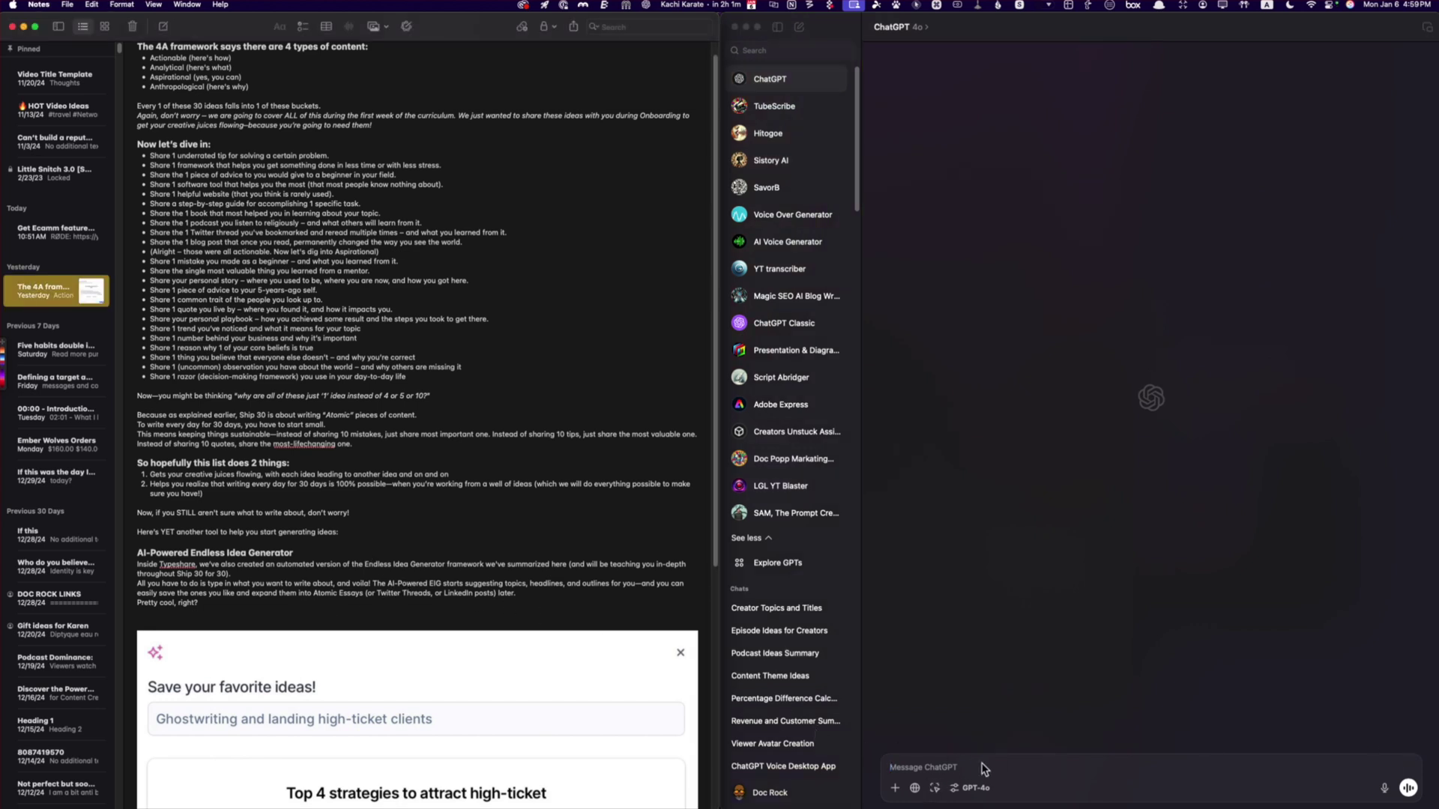
{"action": "key", "text": "super+Tab"}
{"action": "key", "text": "super+Tab"}
{"action": "key", "text": "super+Tab"}
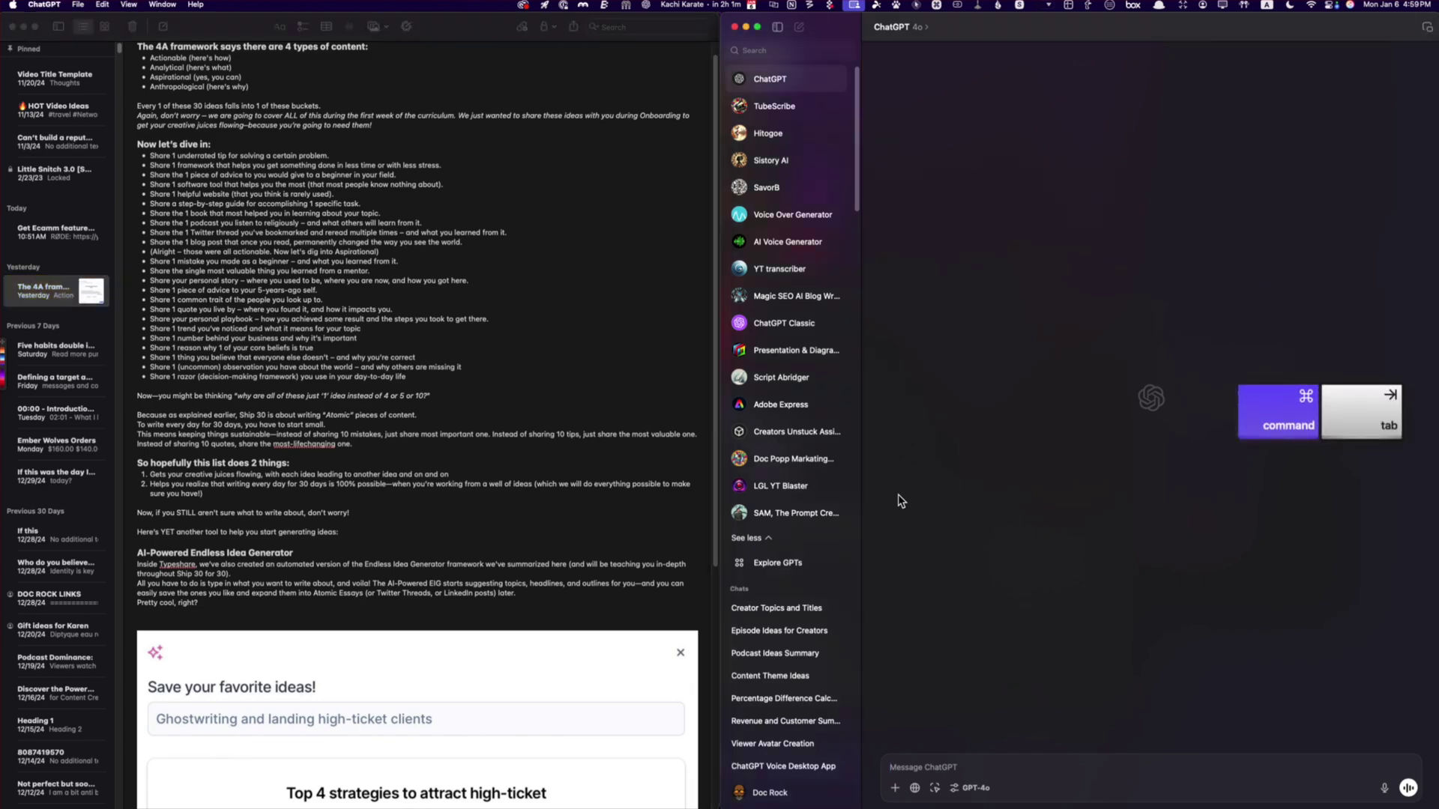